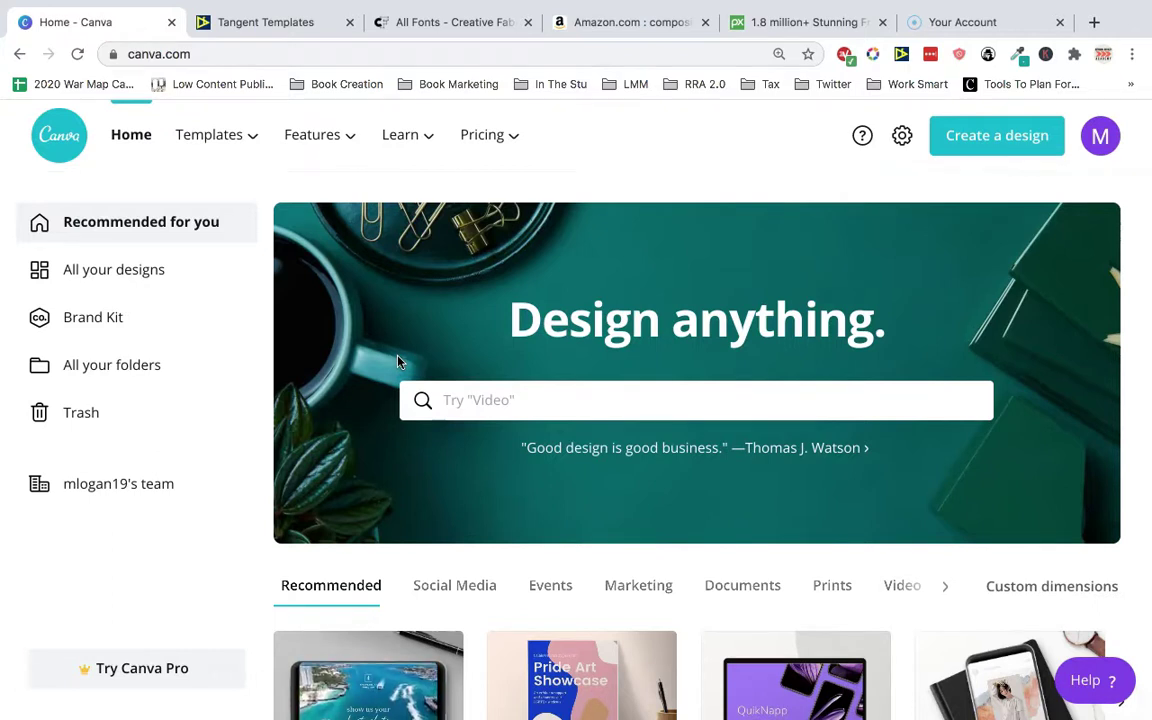
Step: Start a new custom-dimension design and set its measurement unit to inches
click(990, 146)
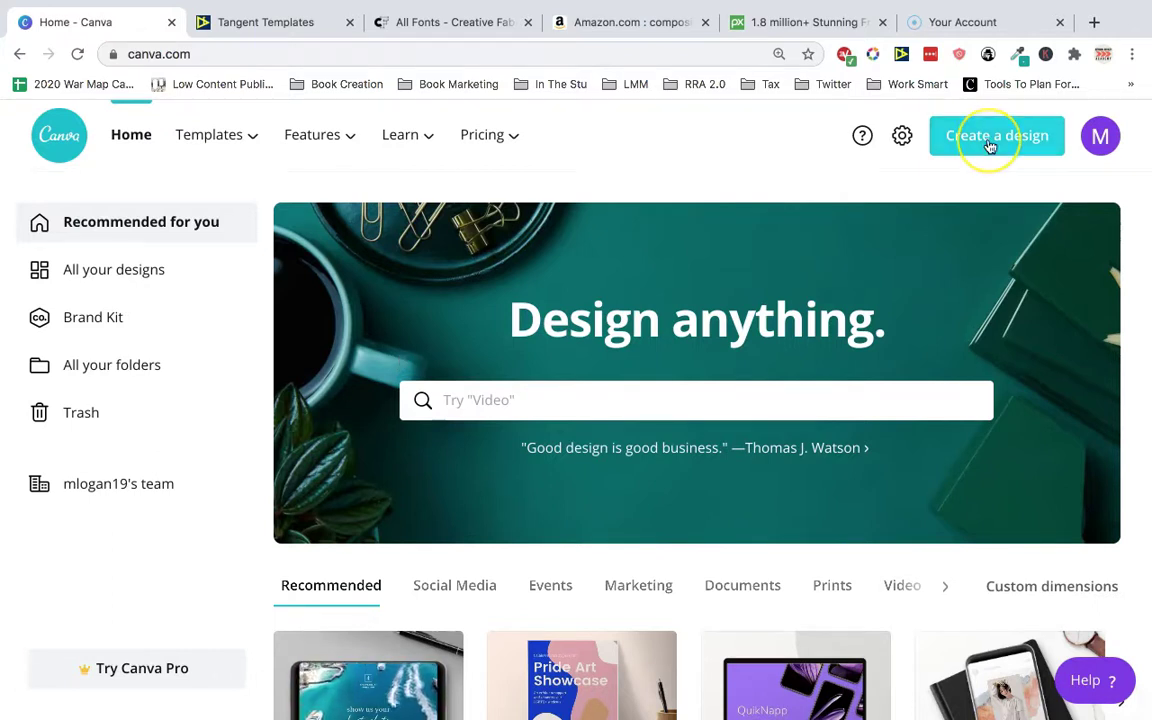
click(1008, 138)
click(886, 229)
click(1020, 244)
click(1012, 281)
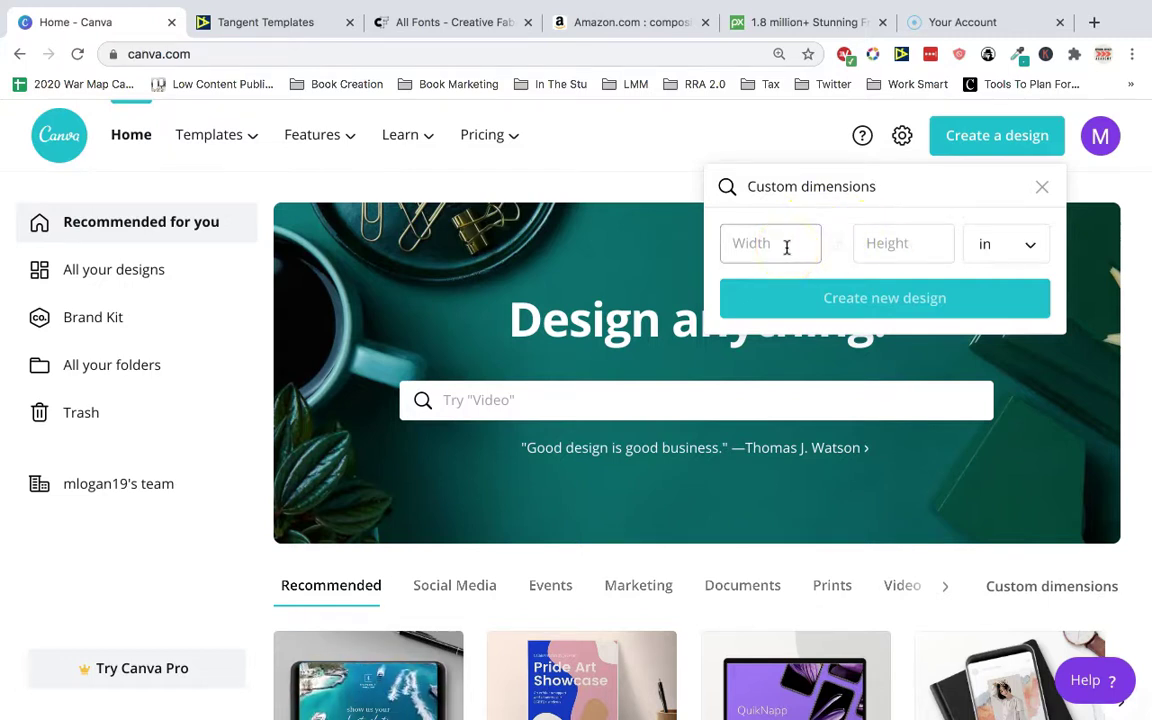
Step: In Tangent Templates' KDP Helper, generate dimensions for an 8.5 x 11 book with 110 pages and interior bleed set to Yes
click(293, 30)
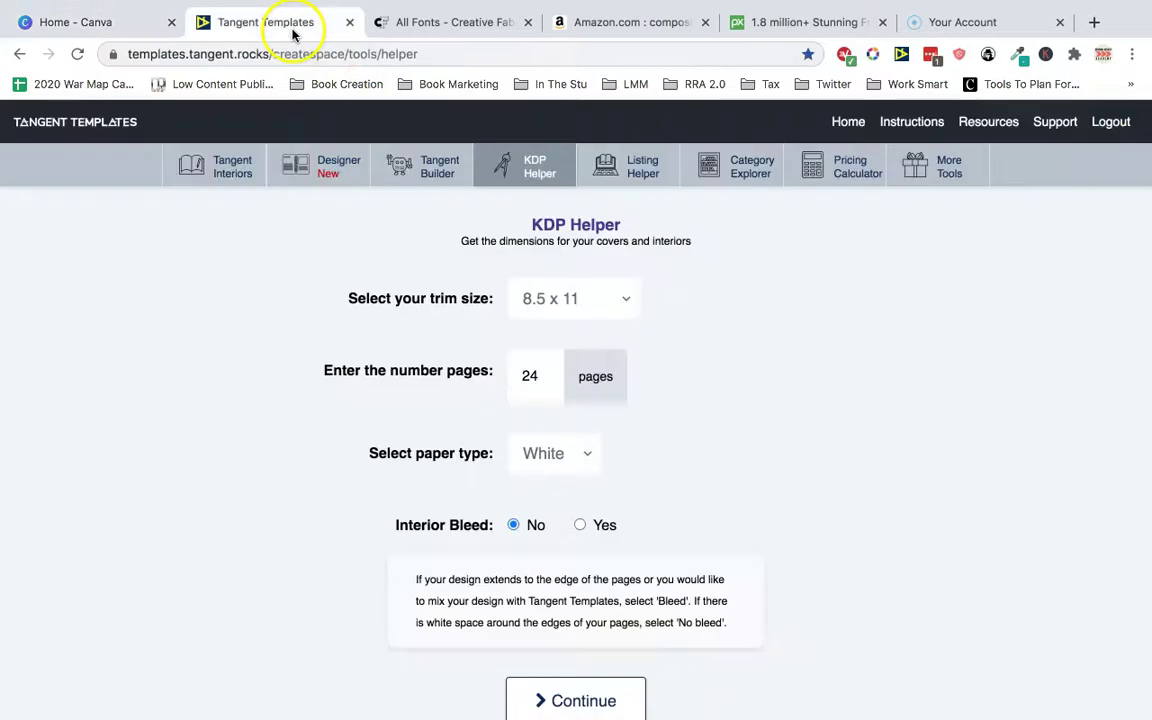
click(597, 303)
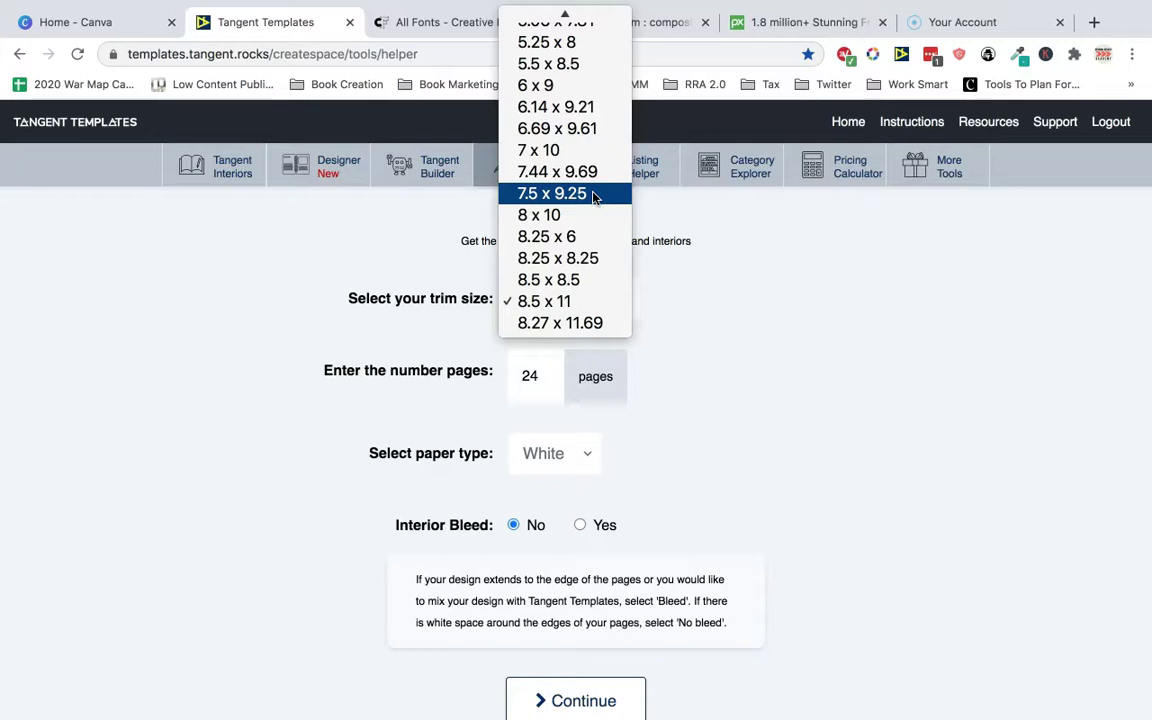
click(590, 196)
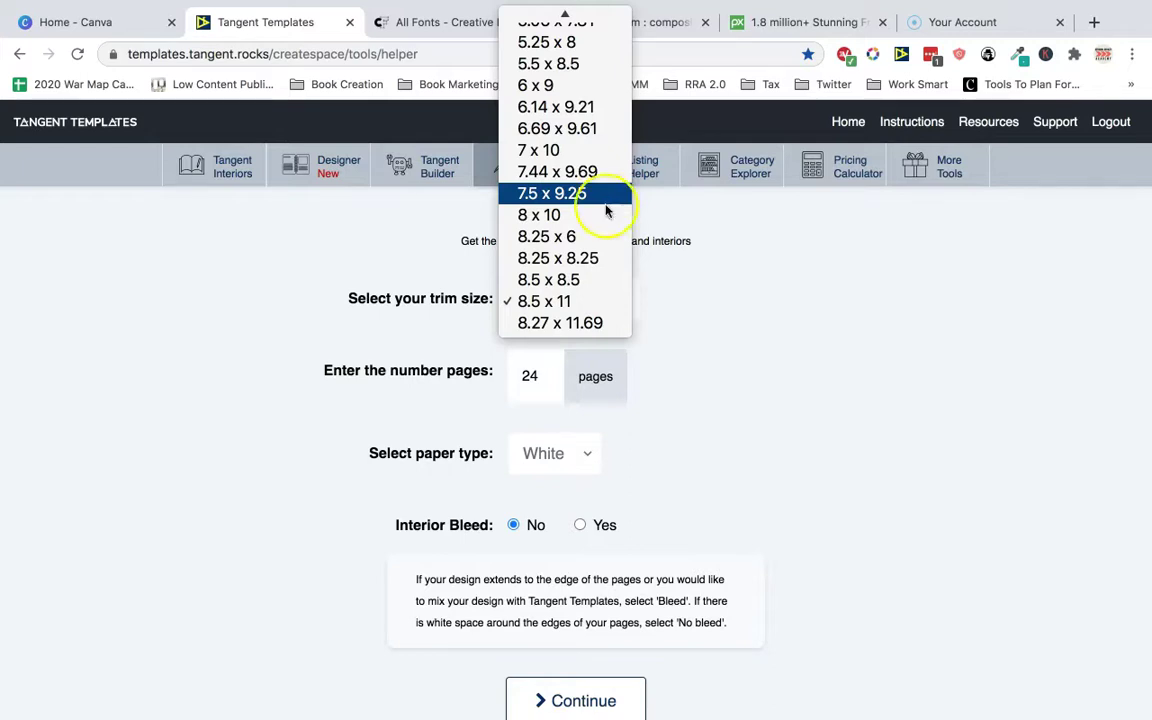
click(576, 299)
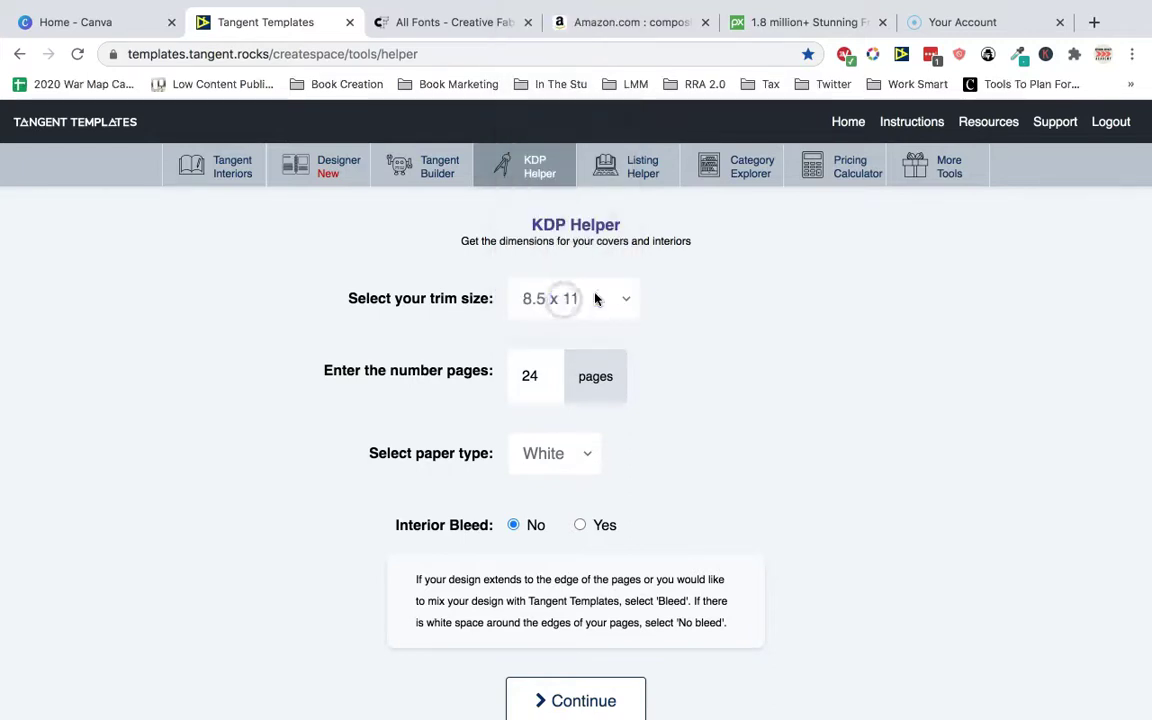
double_click(524, 378)
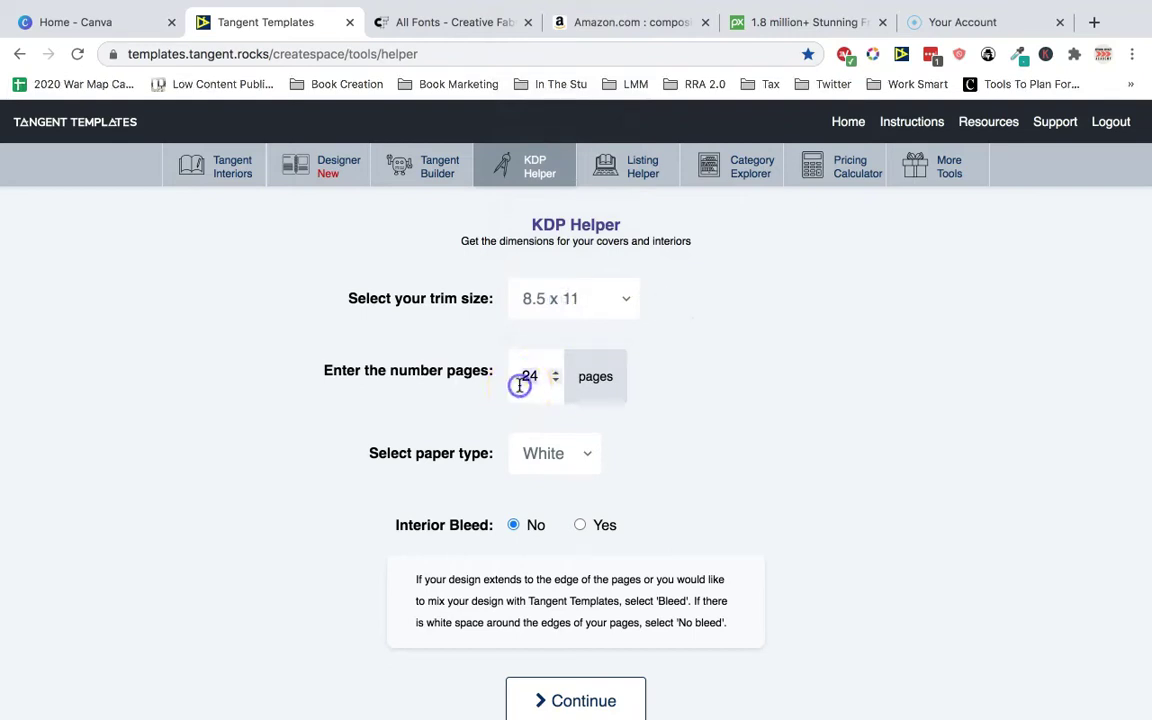
text(100)
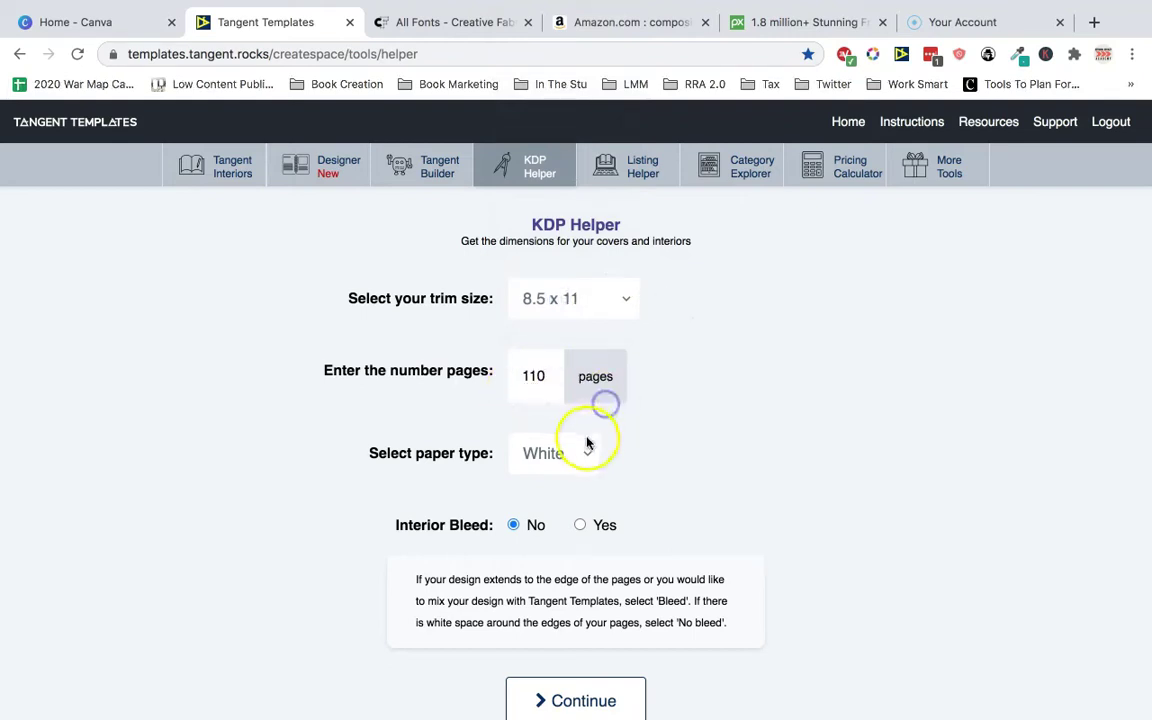
scroll(570, 535, down, 1)
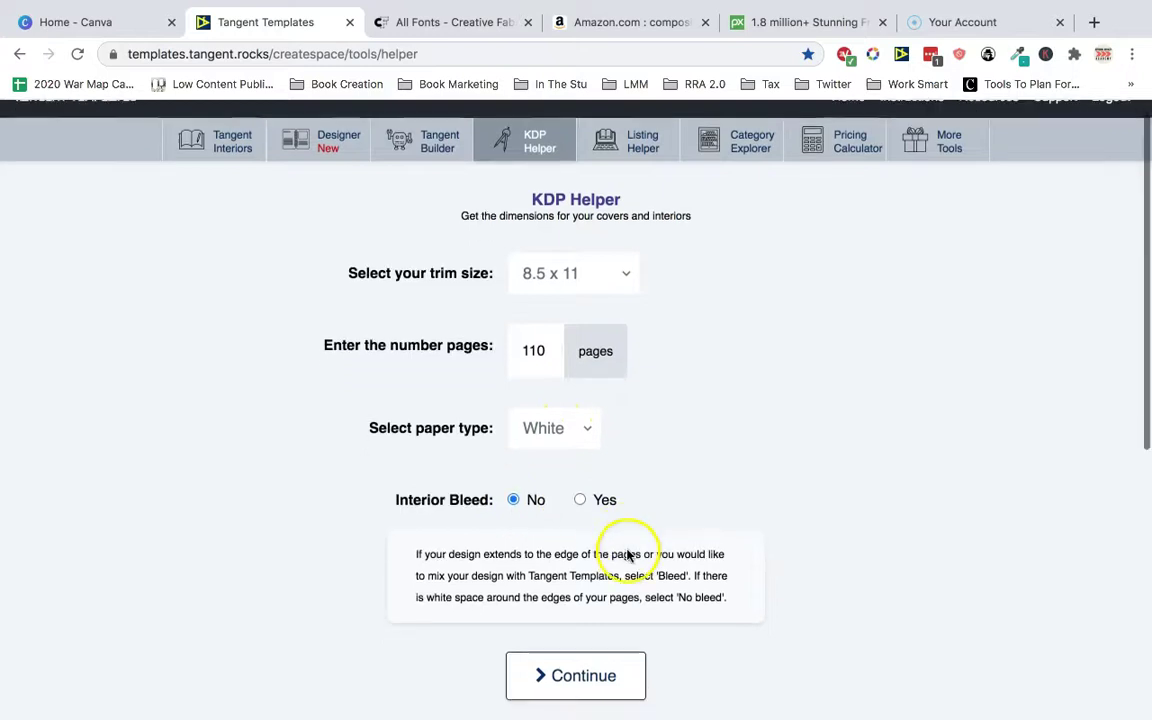
click(586, 500)
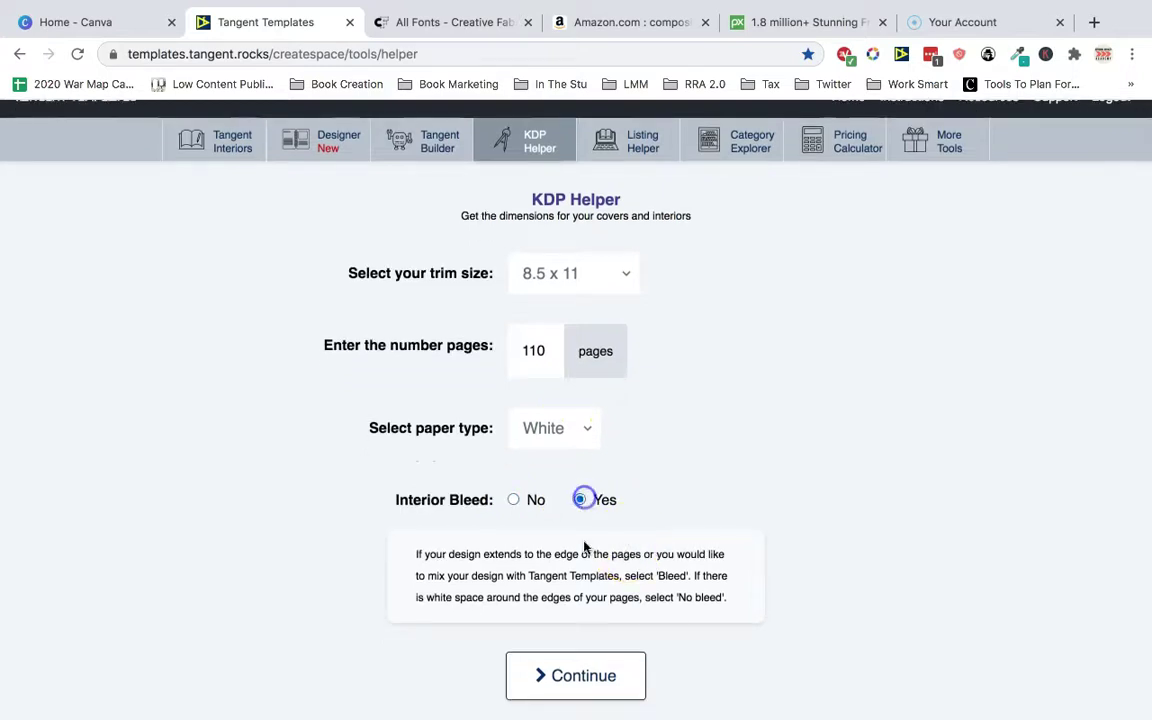
click(584, 675)
Step: Download the print-ready cover template PNG and check the full cover width and height in inches
scroll(620, 550, down, 2)
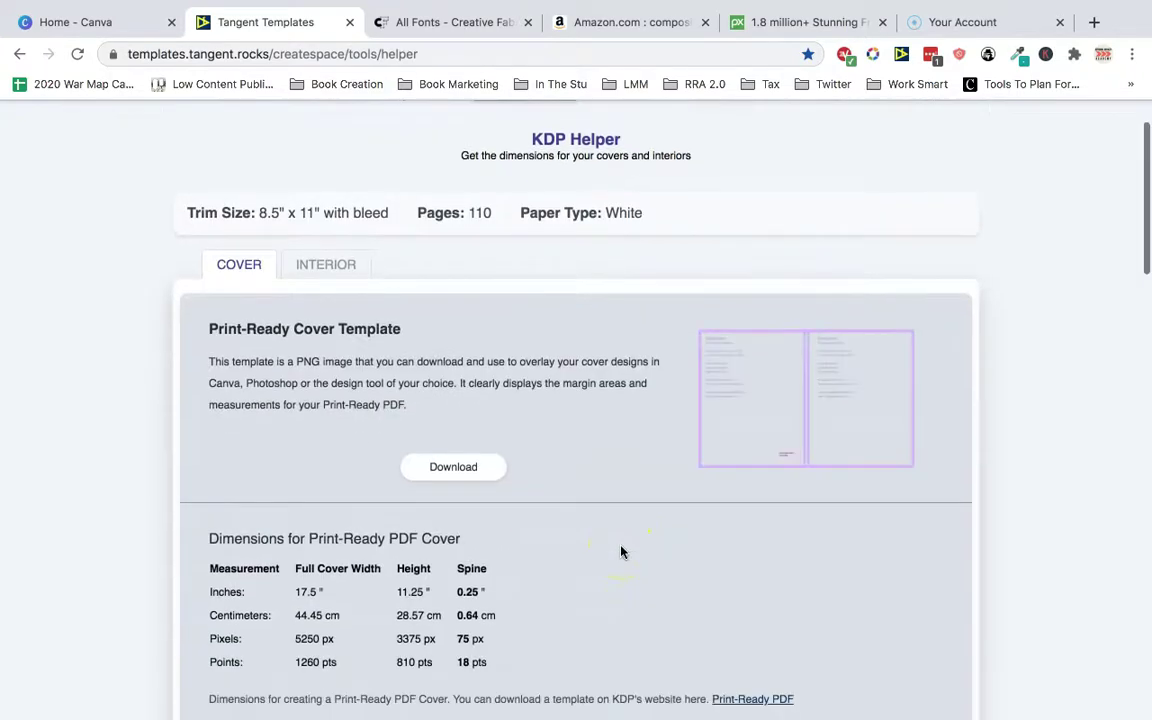
click(481, 464)
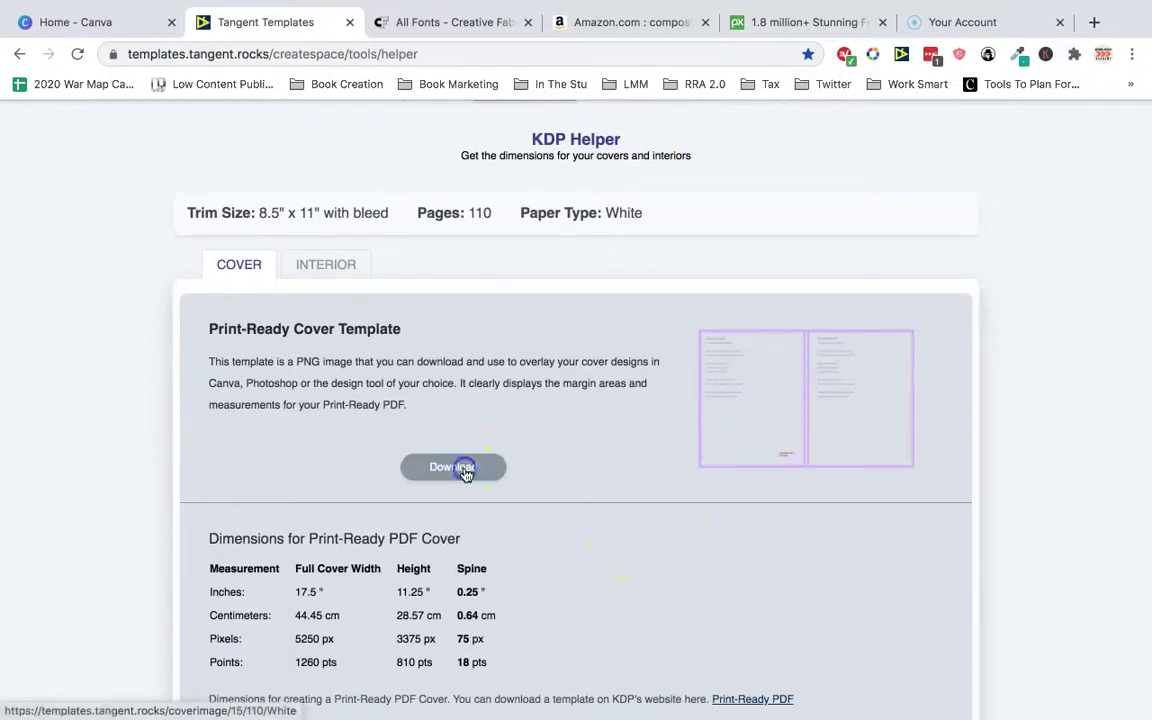
scroll(588, 430, down, 2)
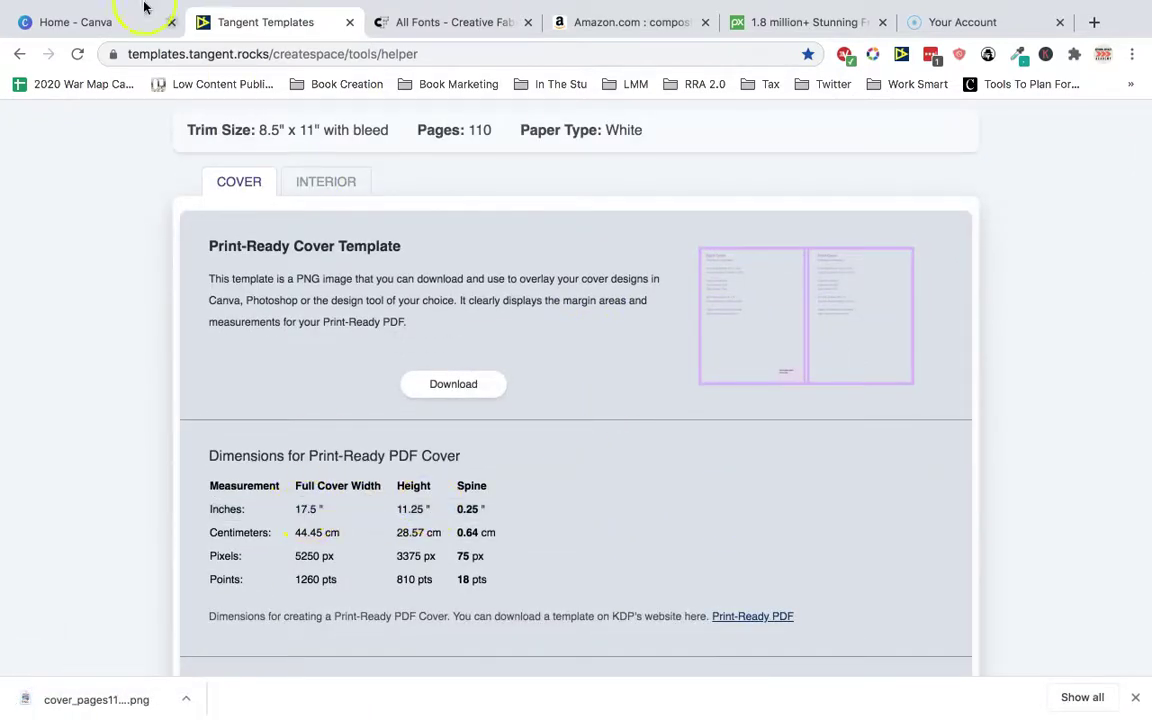
Step: Switch back to Canva and create a new custom design 17.5 in wide and 11.25 in high
click(95, 18)
click(818, 246)
text(17.5)
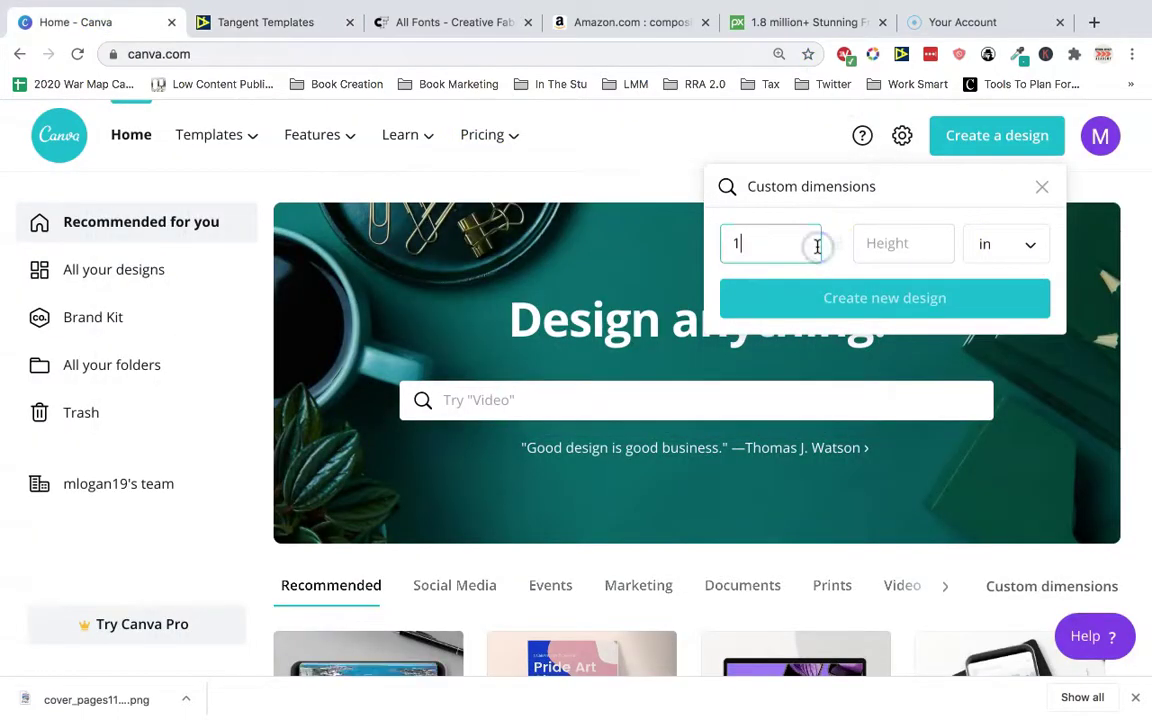
click(964, 247)
click(928, 246)
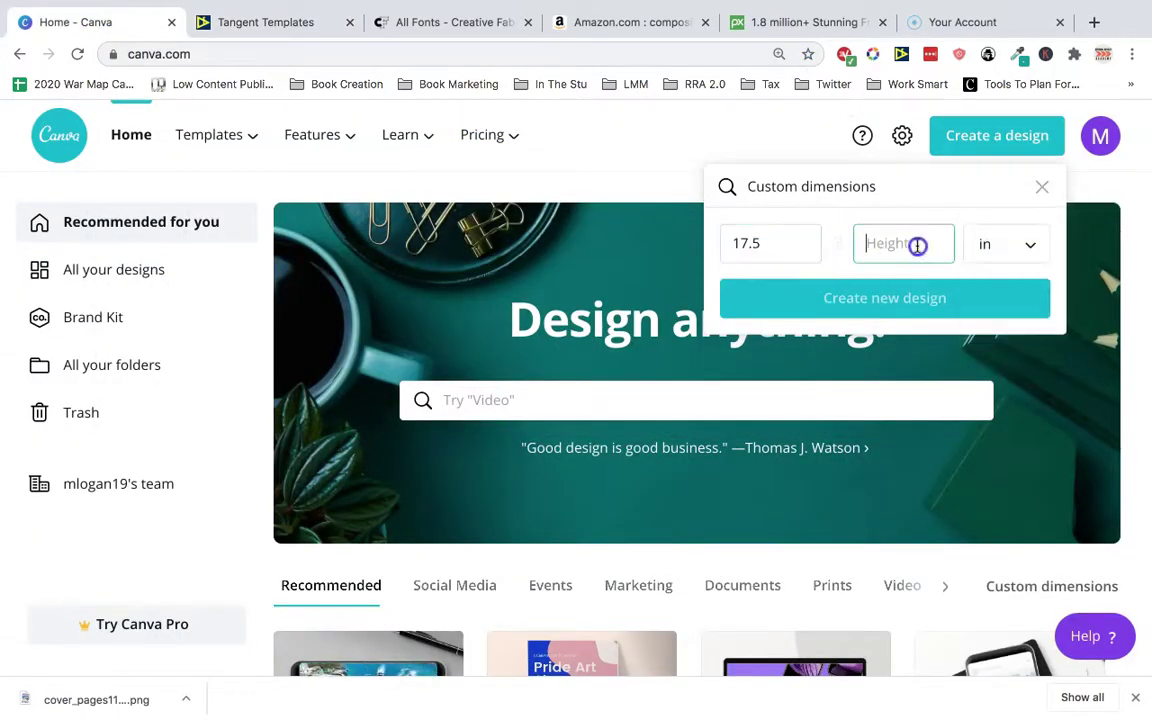
click(276, 24)
click(125, 24)
text(11.25)
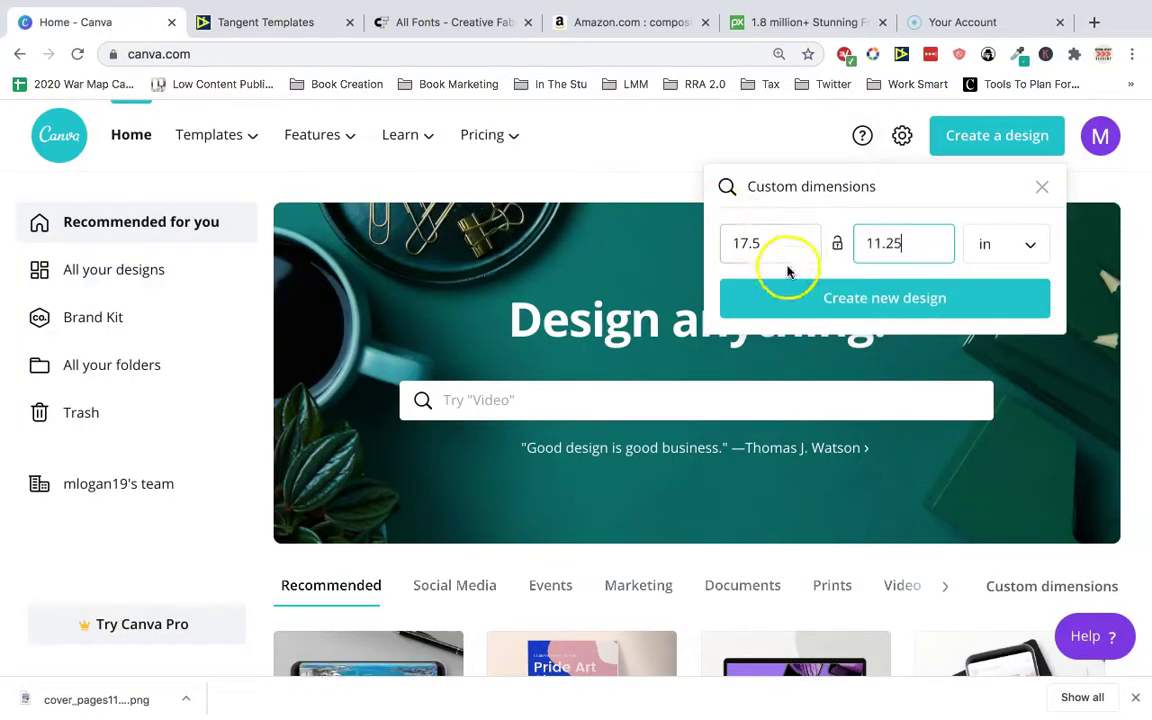
click(793, 295)
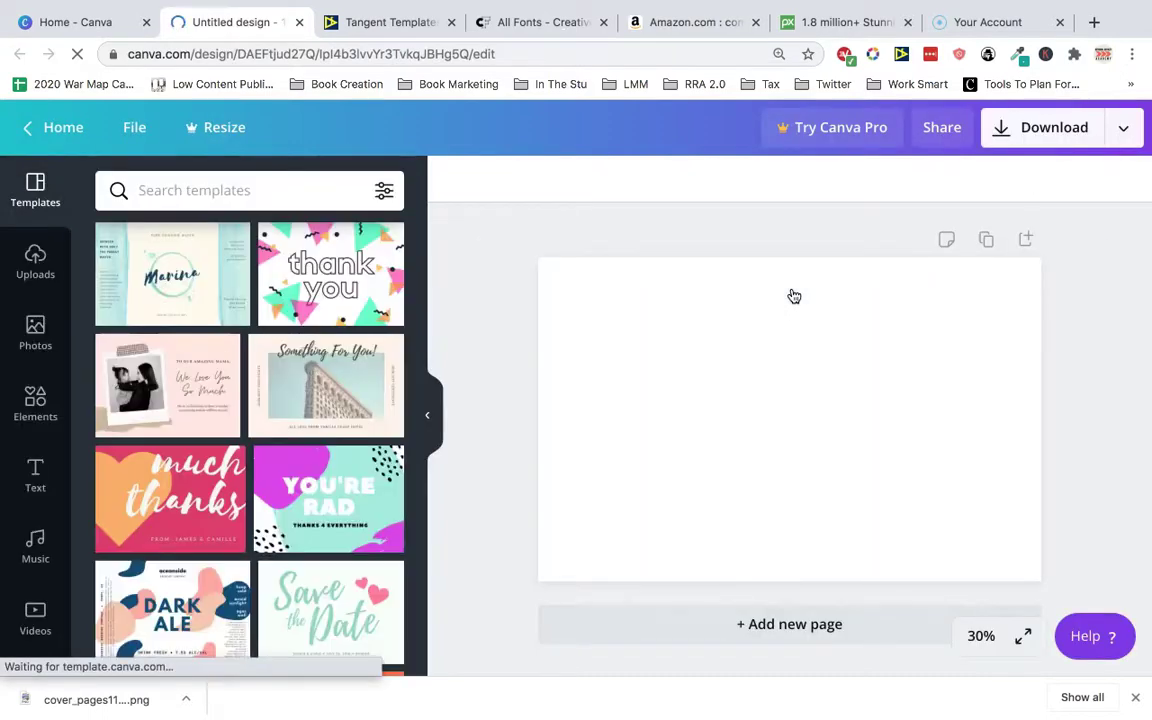
Step: Upload the downloaded cover template PNG to the design and try enlarging it across the blank page
drag(110, 700, 748, 368)
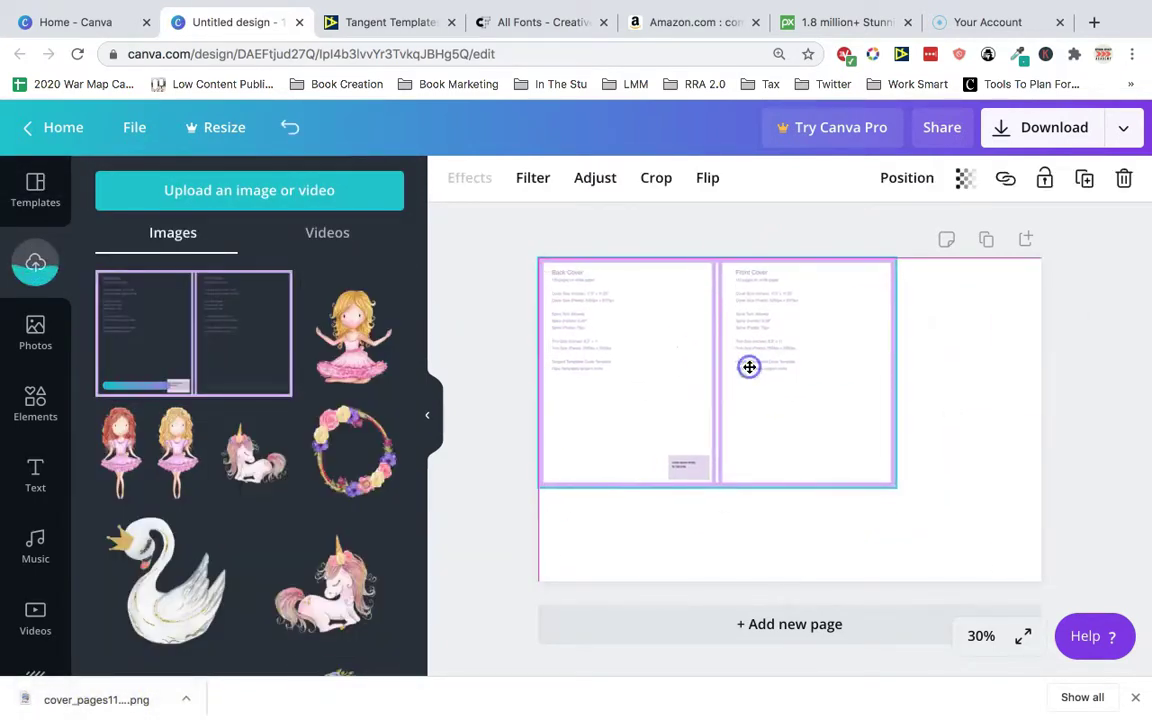
drag(902, 486, 1072, 537)
click(795, 268)
drag(795, 268, 797, 523)
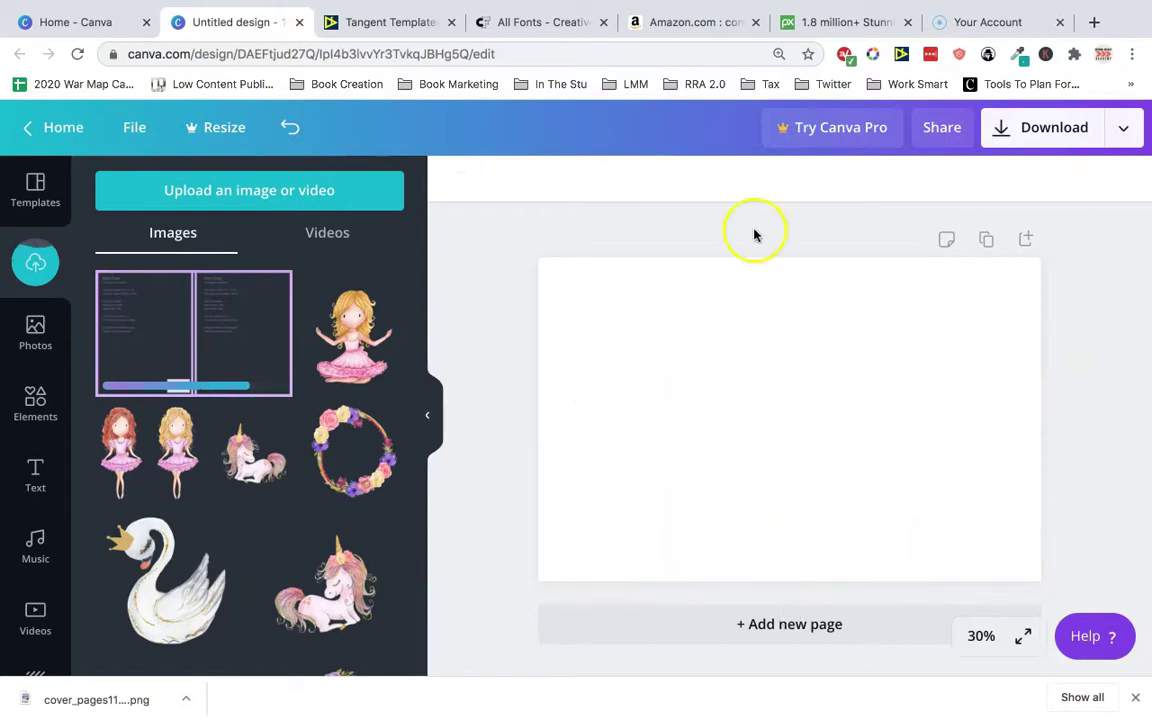
Step: Switch to the Amazon results for "composition book for kids" and examine the cover designs, spines and sales ranks of competing primary notebooks
click(674, 31)
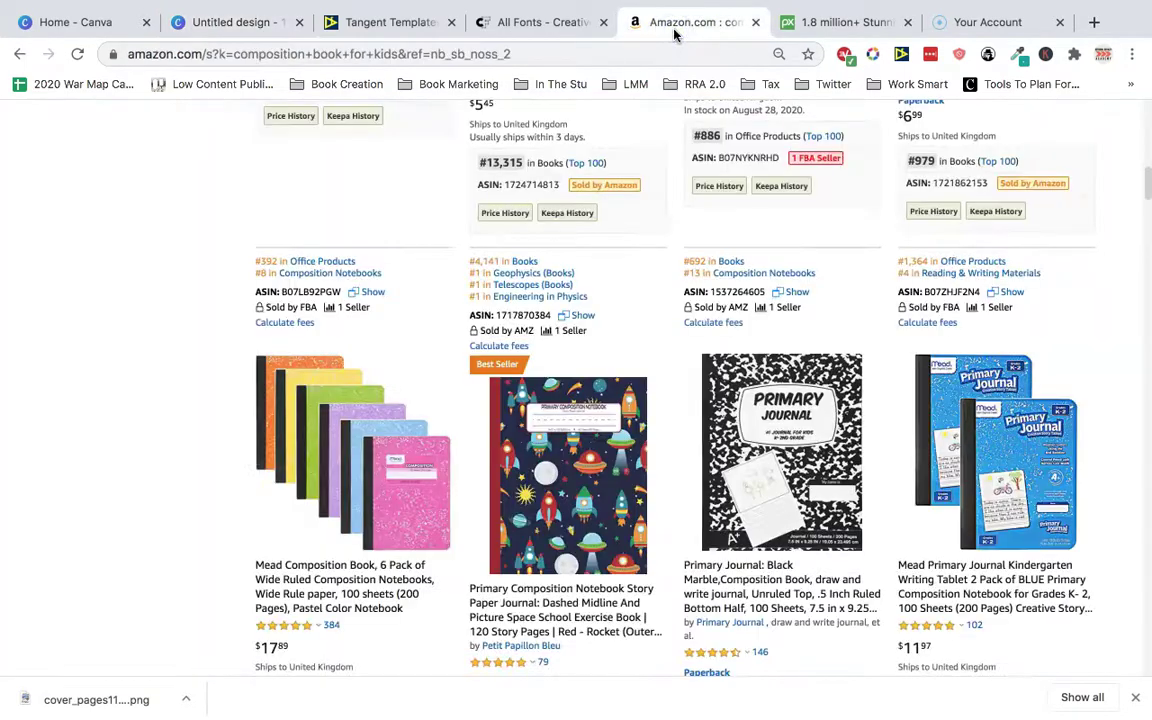
scroll(640, 257, up, 10)
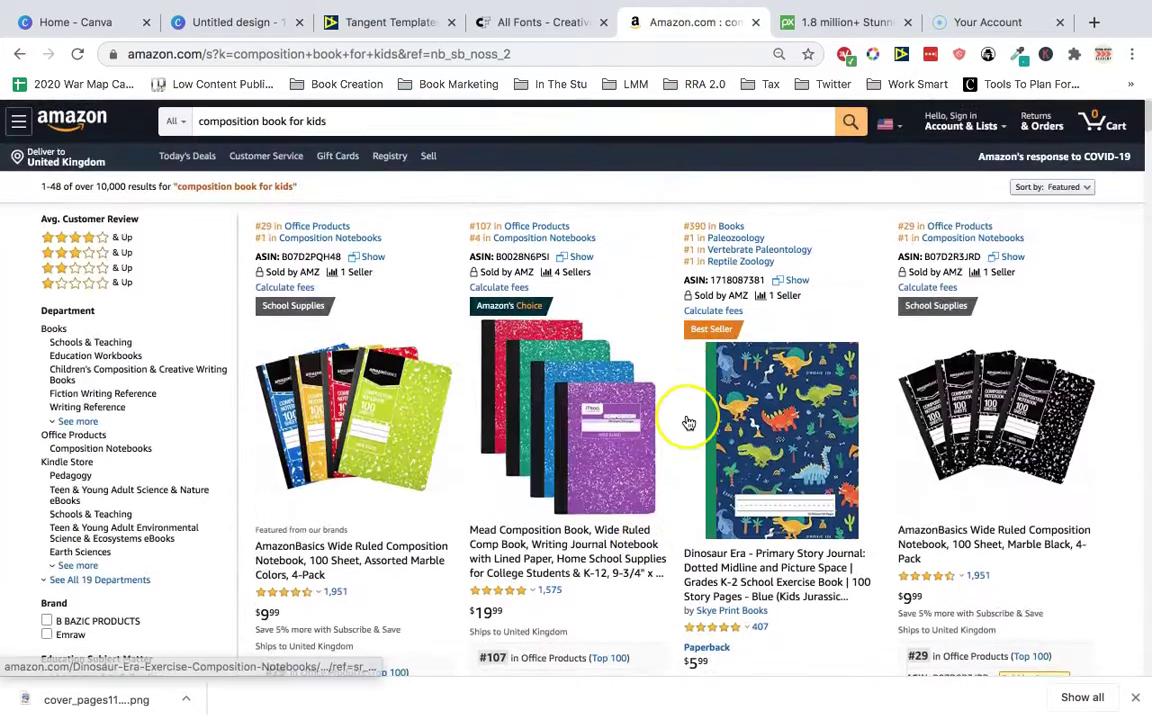
scroll(688, 423, down, 10)
scroll(674, 445, down, 5)
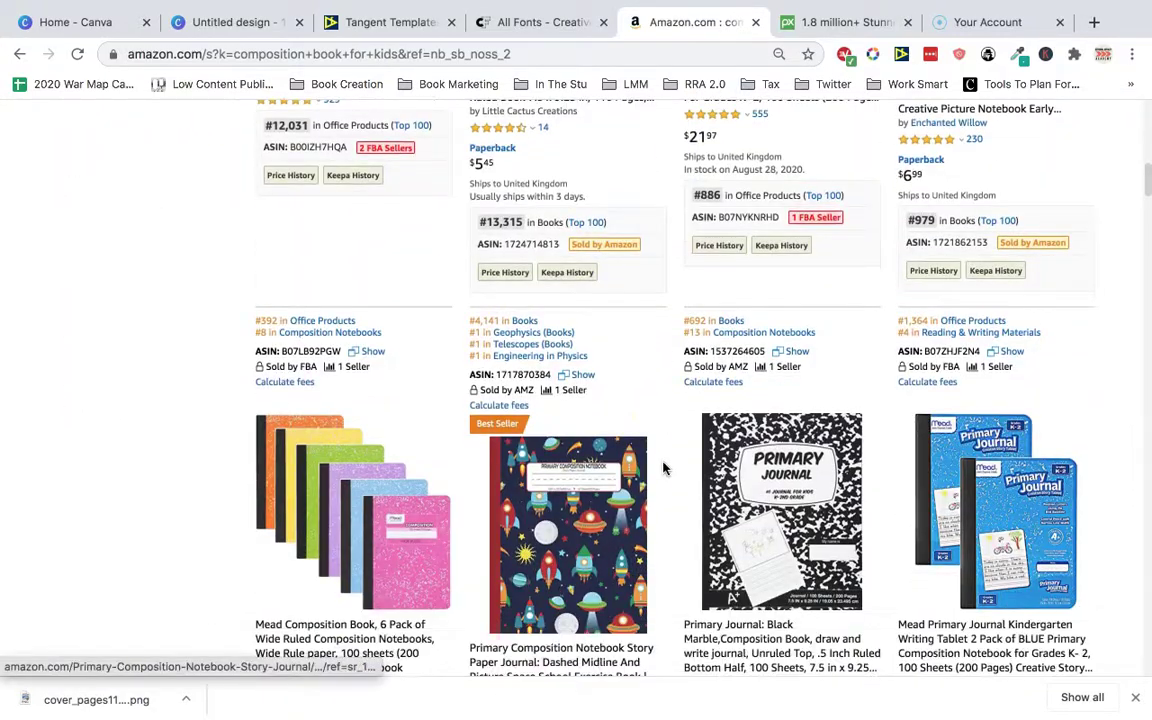
scroll(663, 468, down, 5)
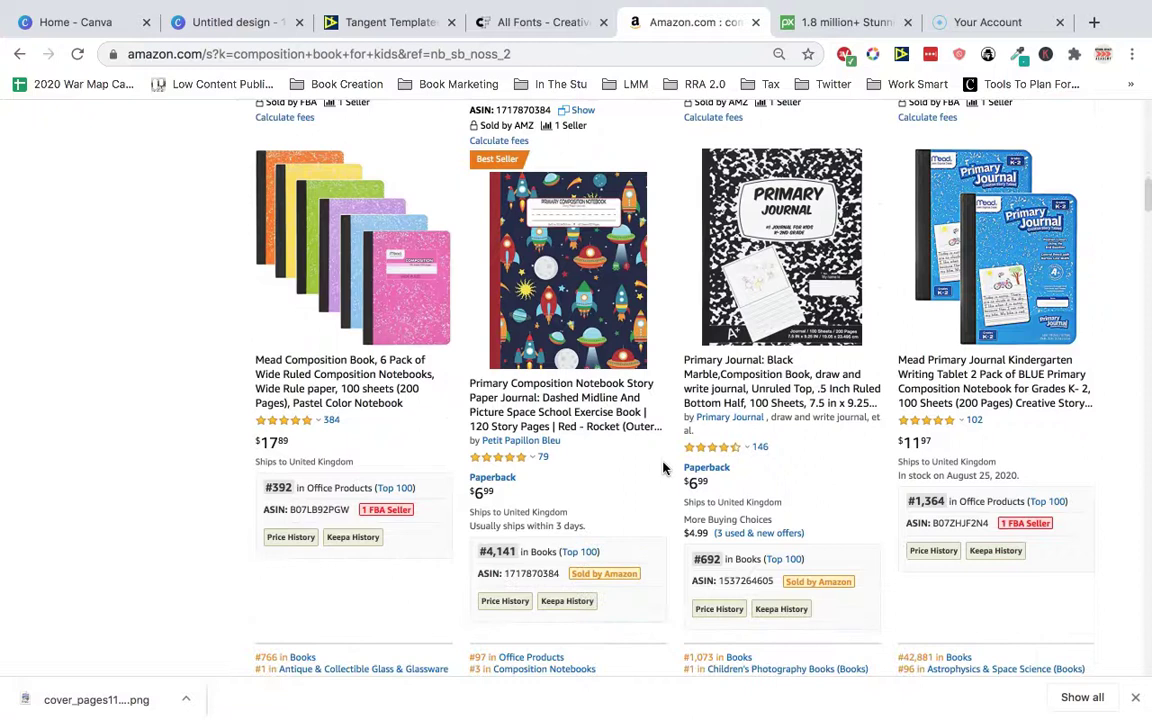
scroll(663, 468, up, 1)
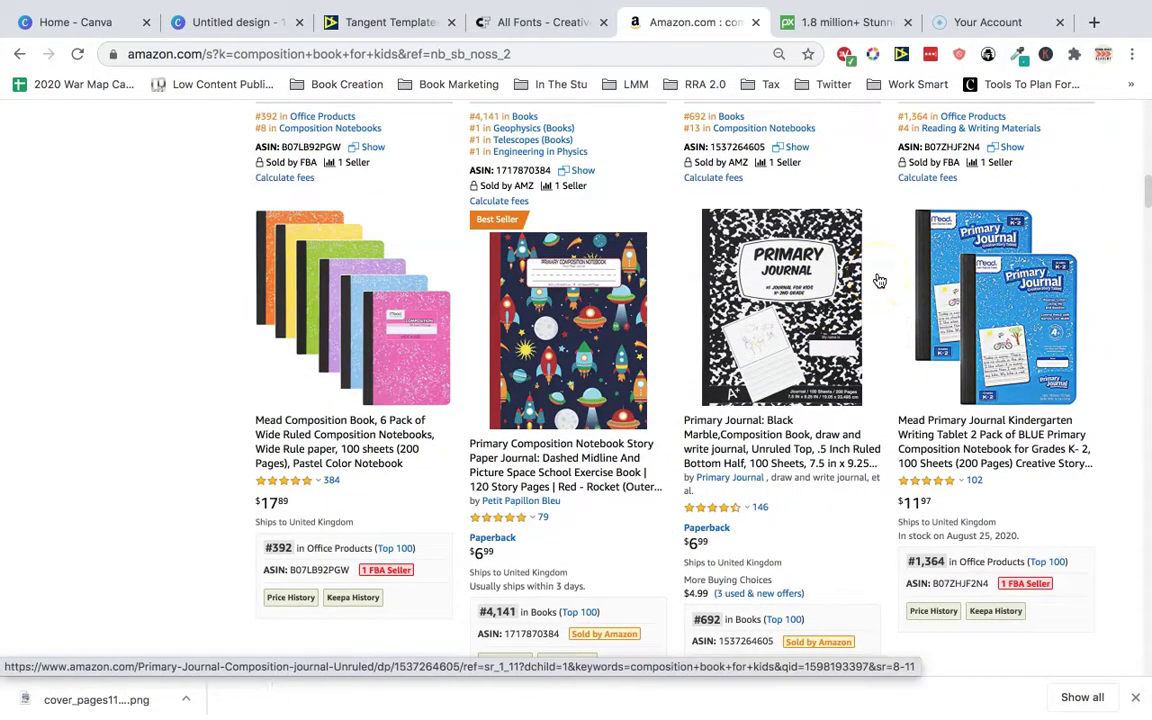
scroll(880, 390, down, 1)
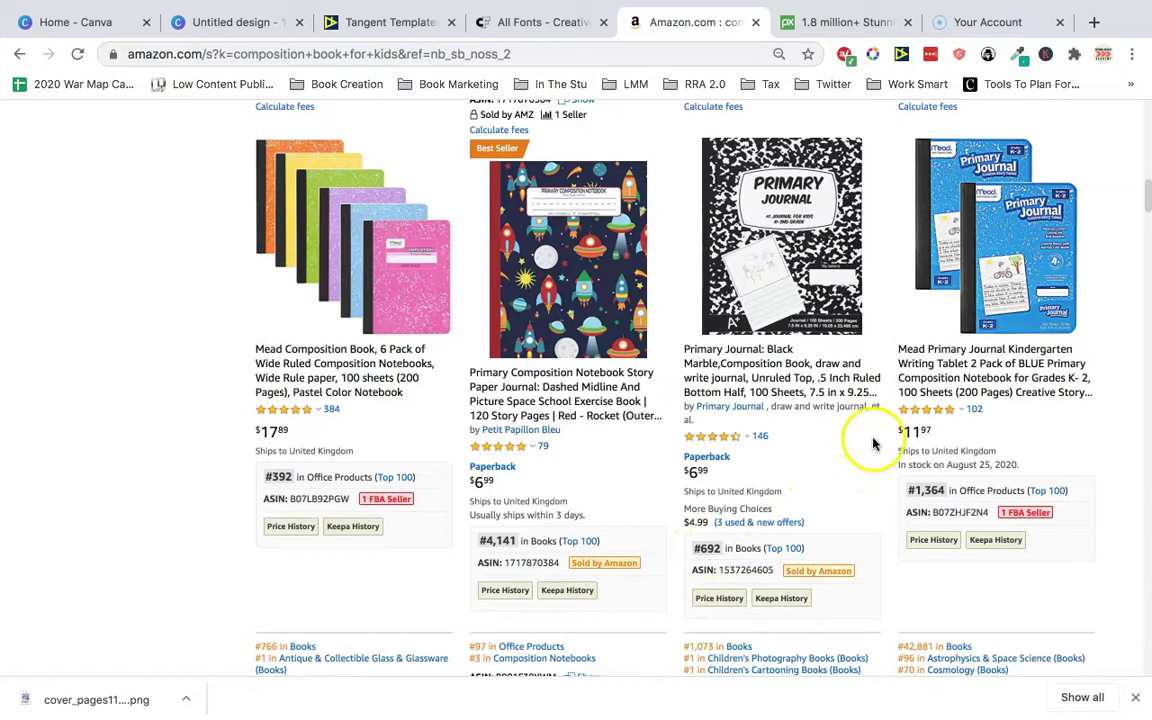
mouse_move(828, 300)
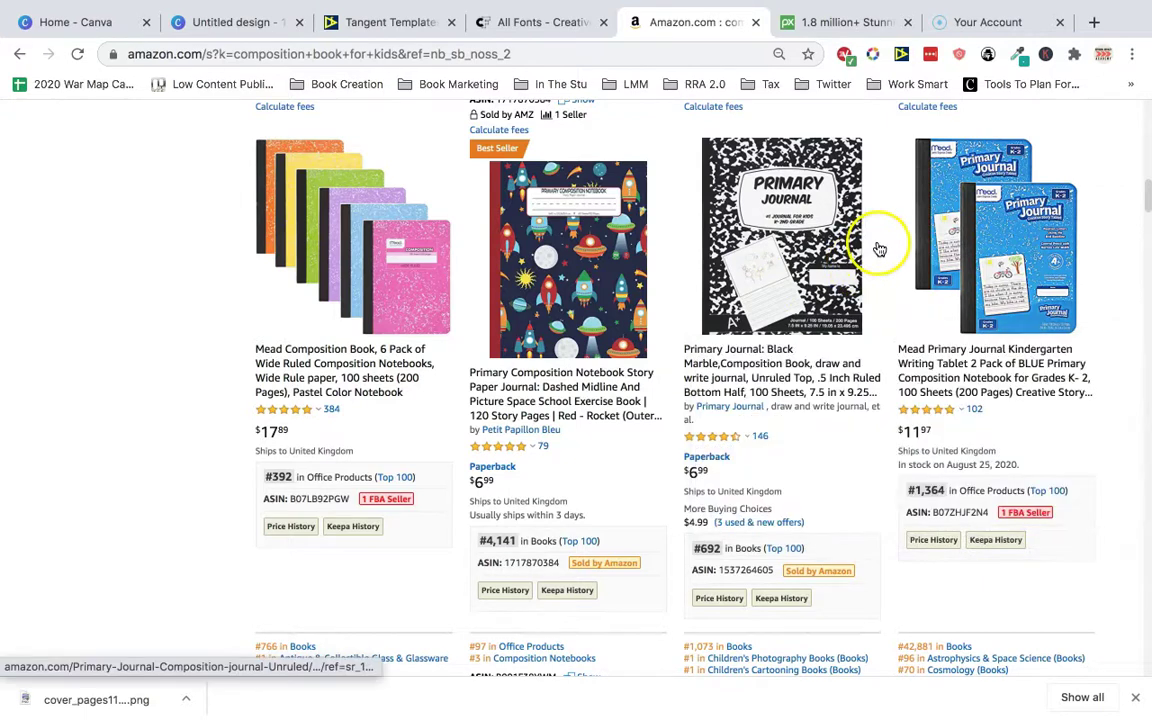
mouse_move(550, 268)
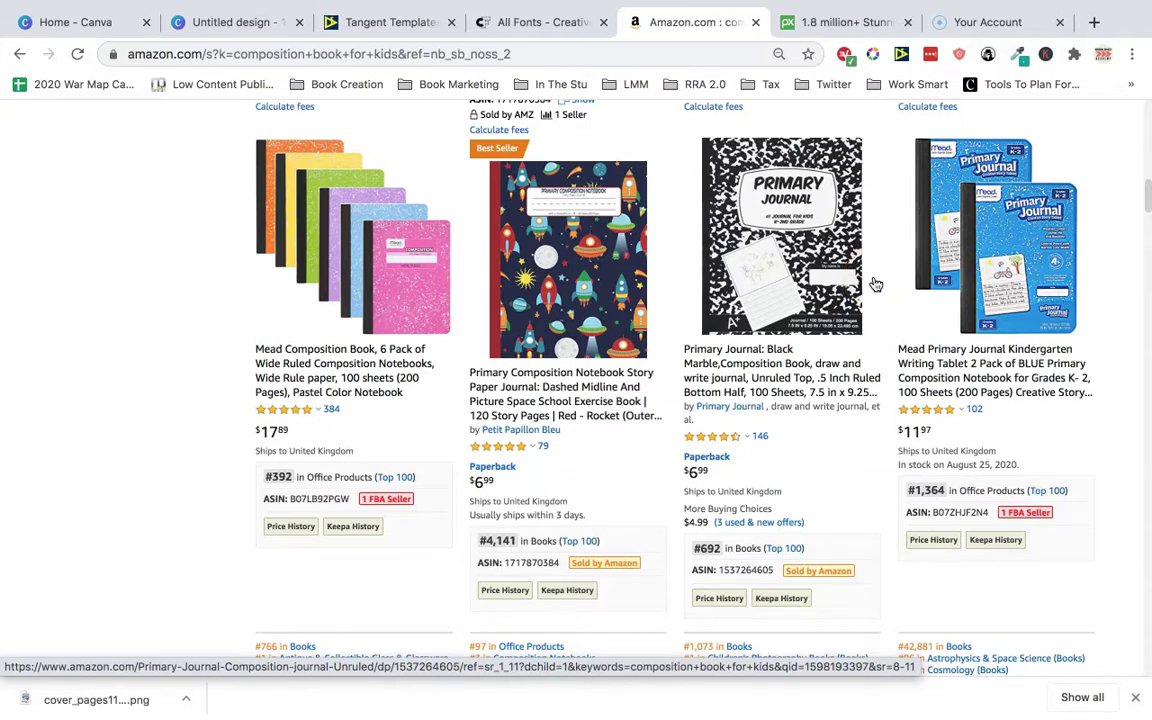
scroll(875, 285, down, 5)
mouse_move(869, 283)
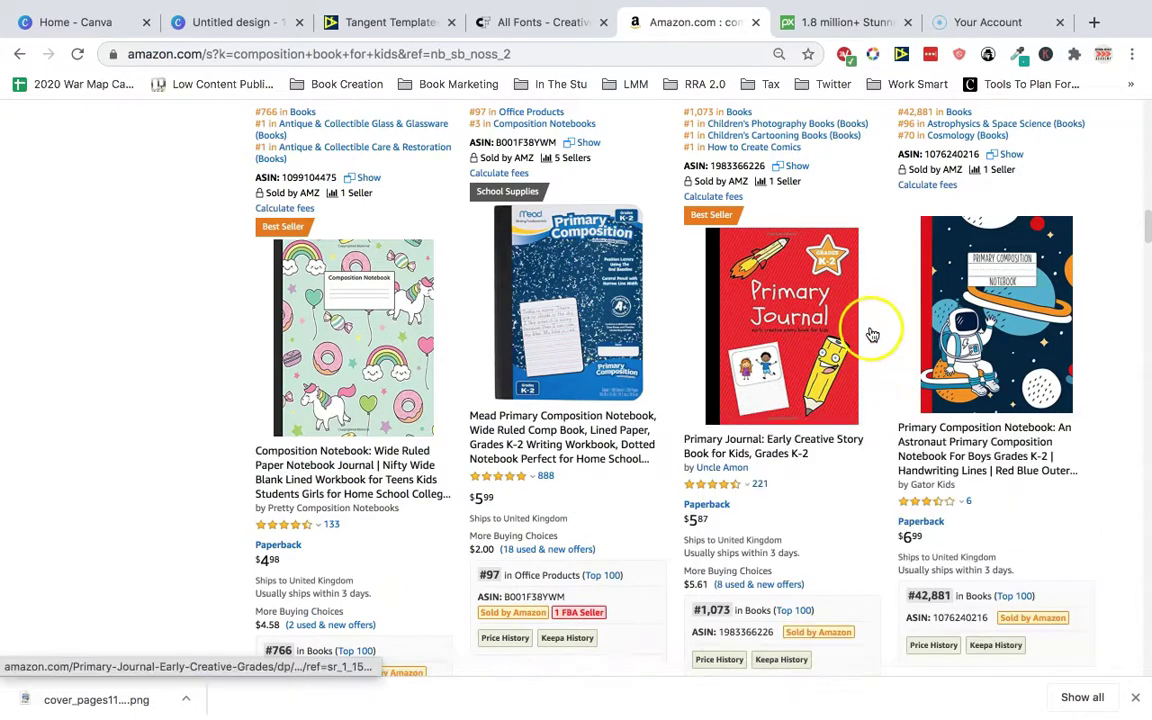
scroll(870, 330, up, 1)
scroll(872, 325, down, 7)
scroll(878, 310, up, 1)
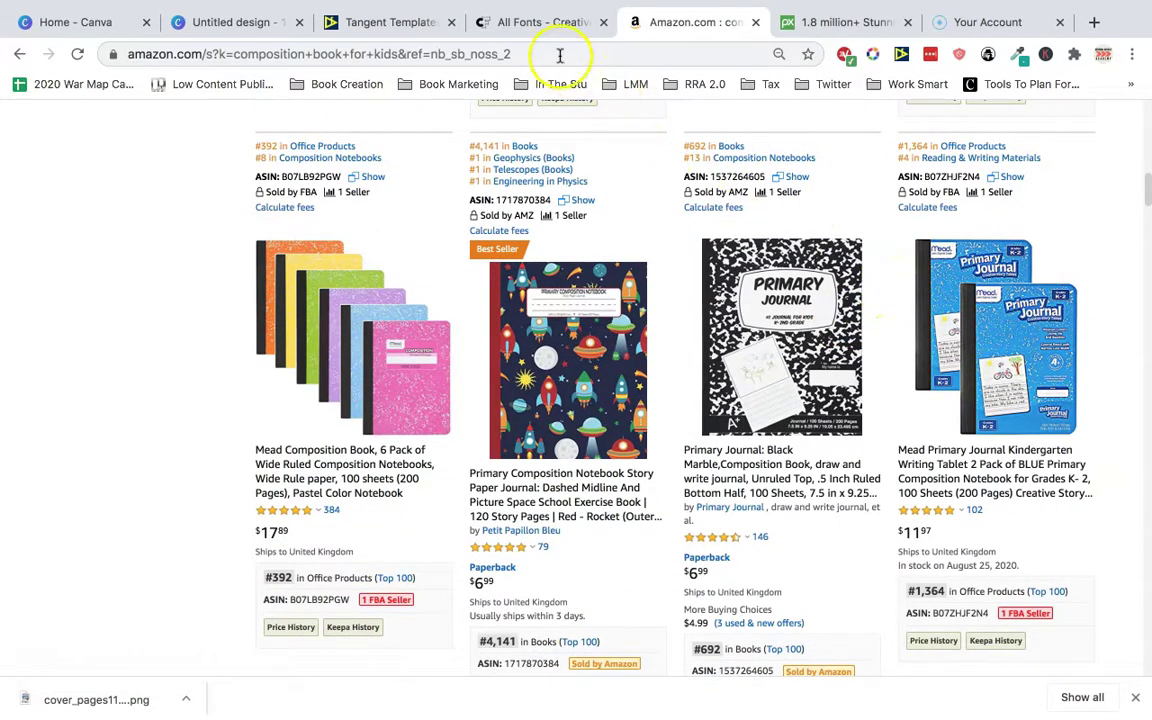
click(270, 30)
click(872, 391)
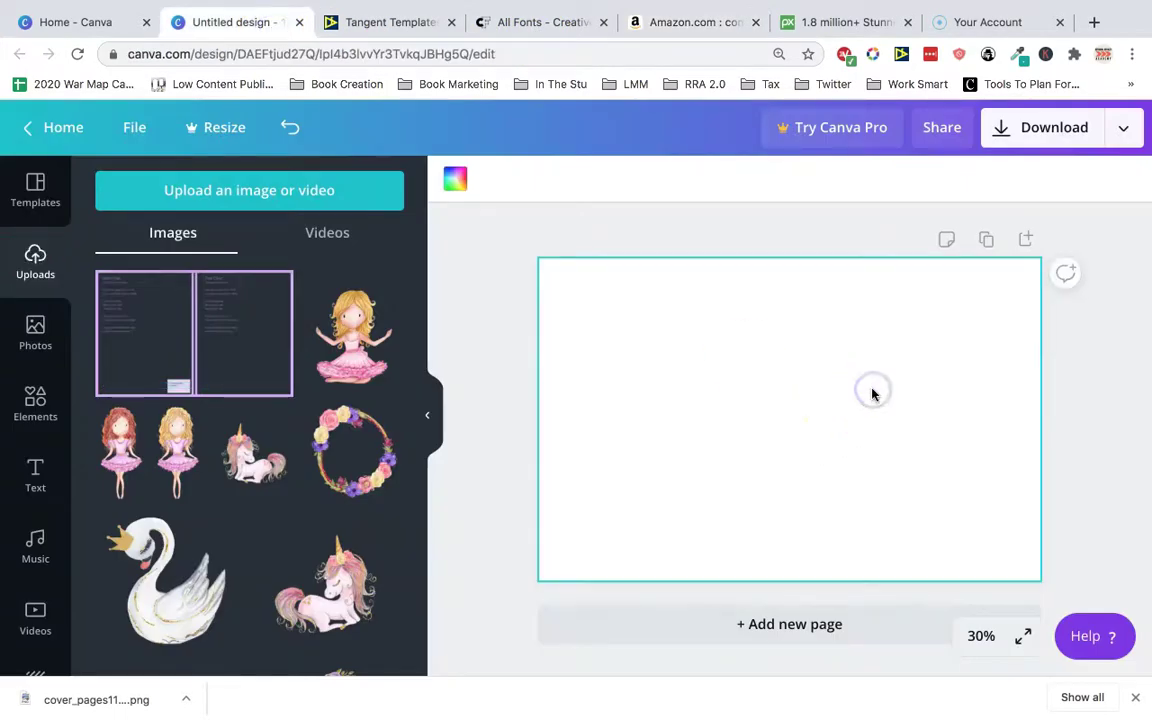
click(1088, 383)
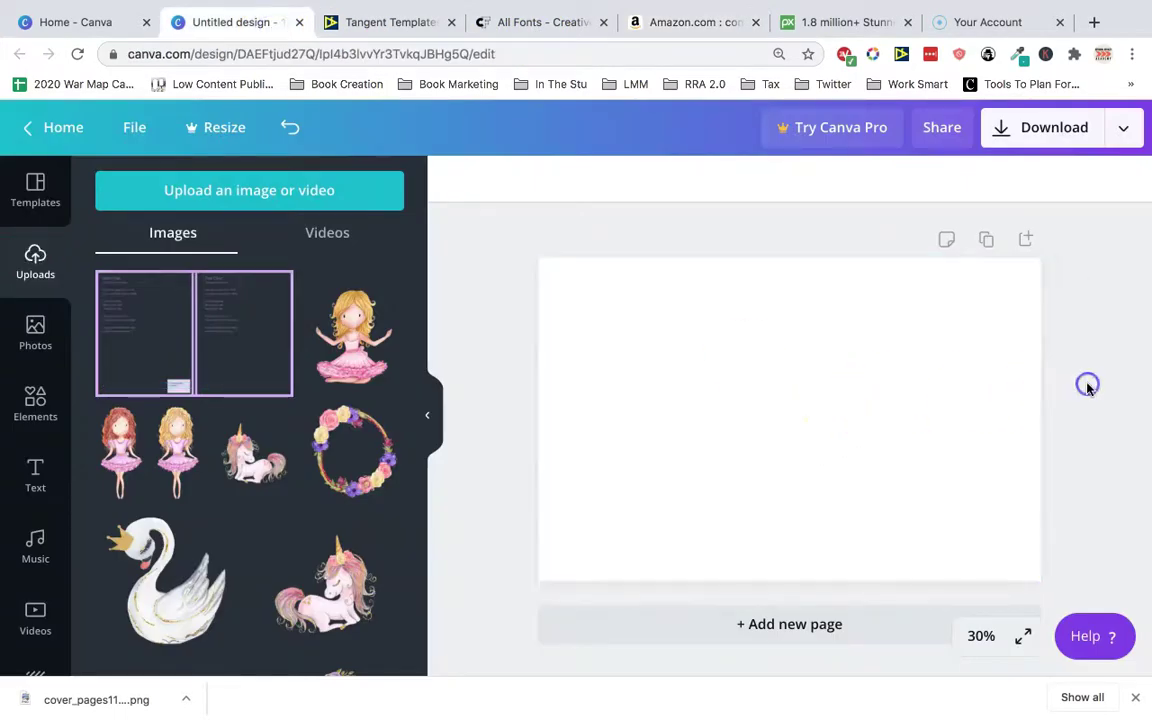
Step: Switch to Pixabay, search its images for "animal print" and look through the results for a cover pattern
click(797, 21)
click(424, 434)
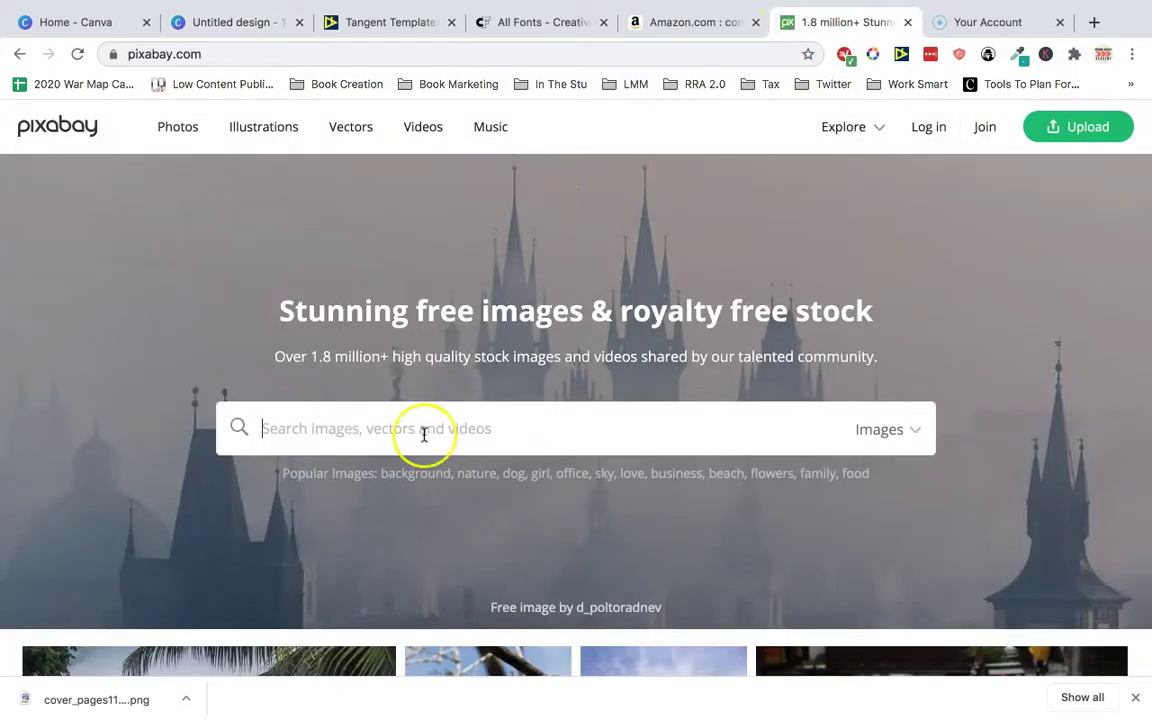
text(animal print)
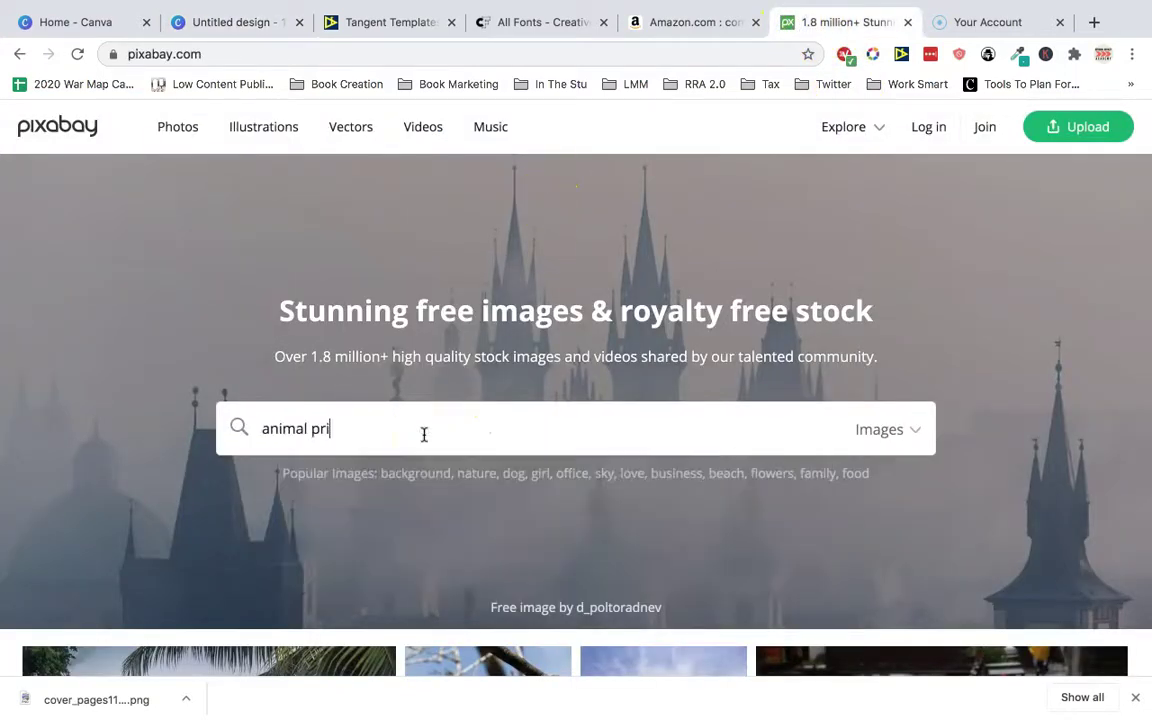
key(Return)
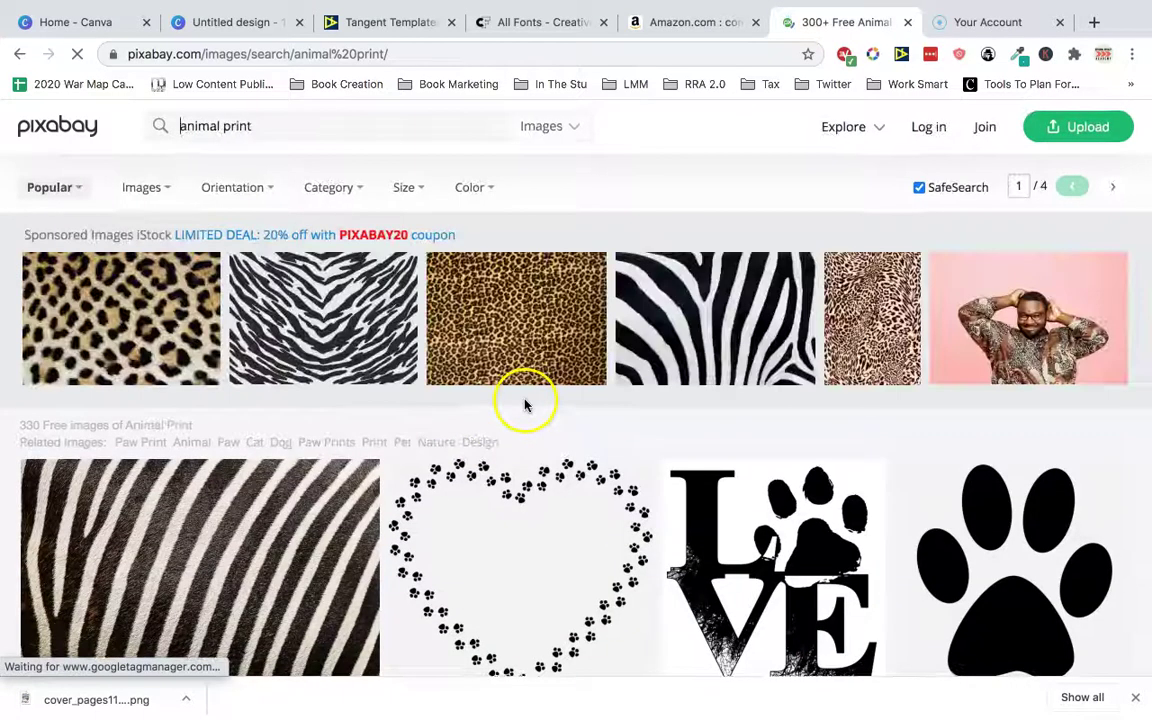
scroll(656, 470, down, 6)
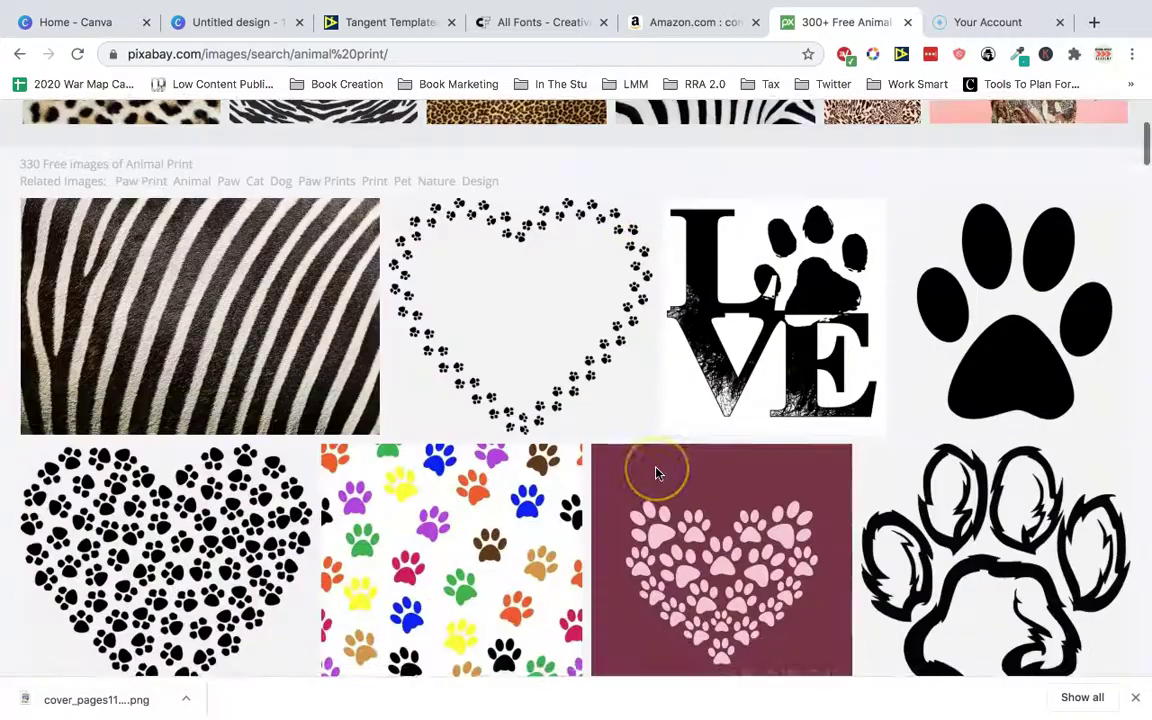
Step: Find the orange tiger-stripe seamless pattern among the animal print results and download it as a 1920×1920 JPG, completing the captcha
scroll(656, 470, down, 8)
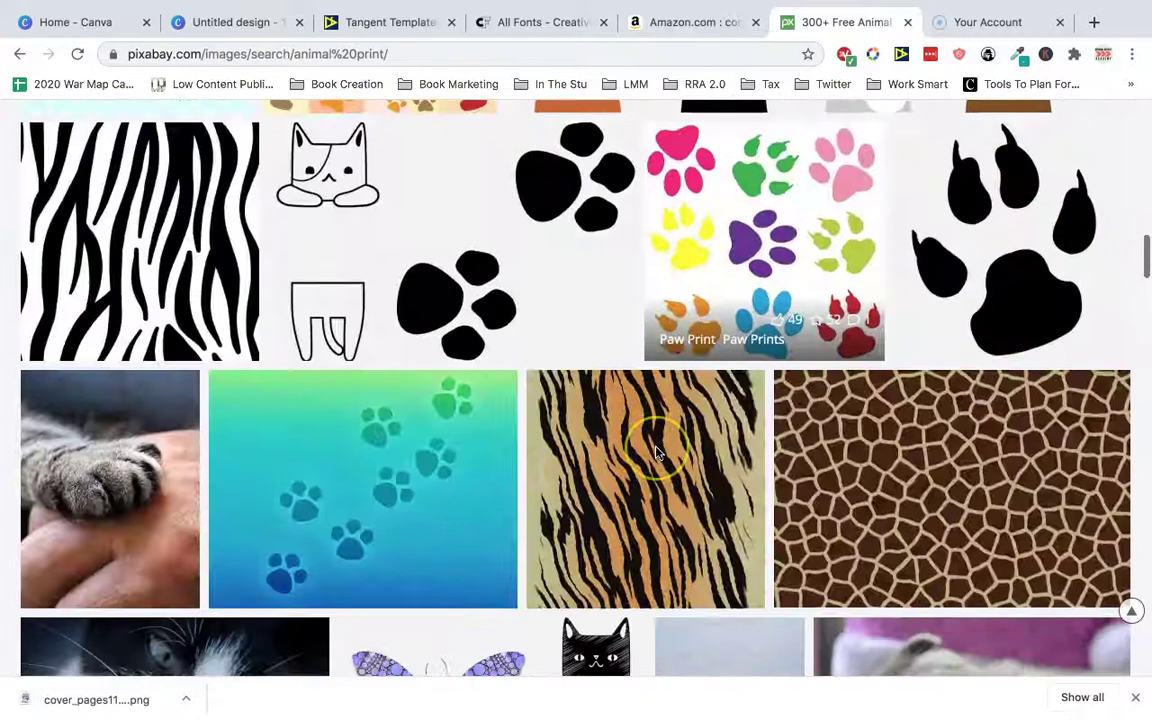
scroll(656, 452, down, 3)
scroll(660, 400, up, 2)
click(663, 312)
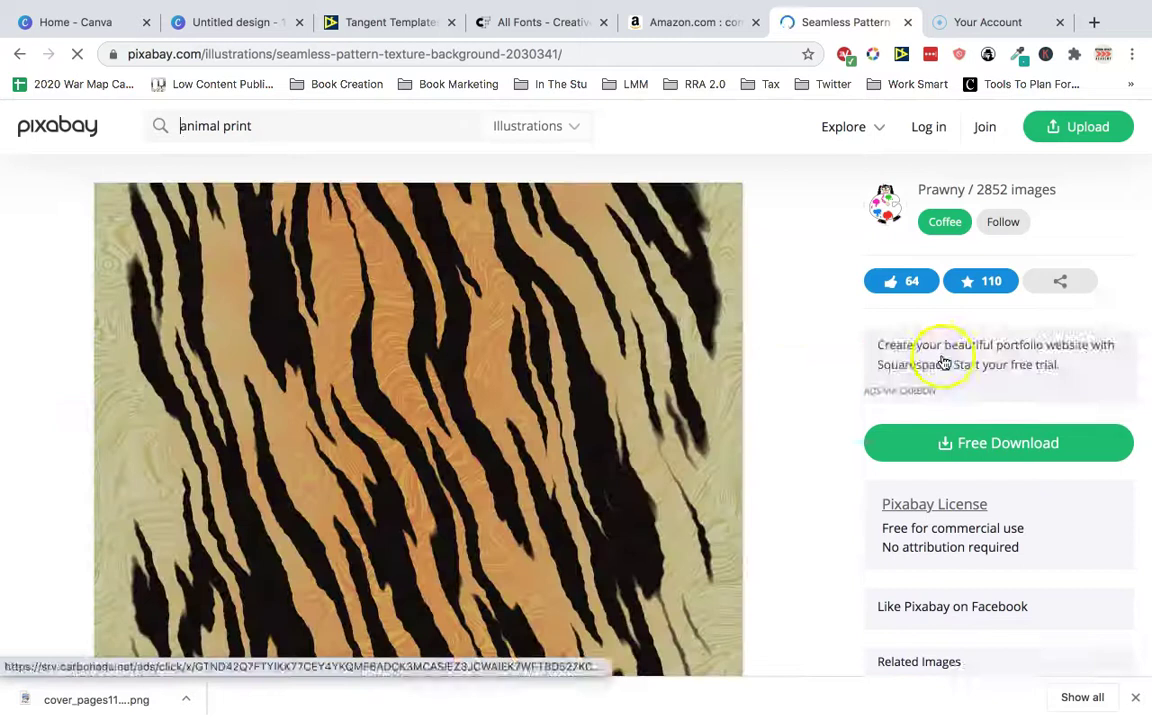
click(944, 370)
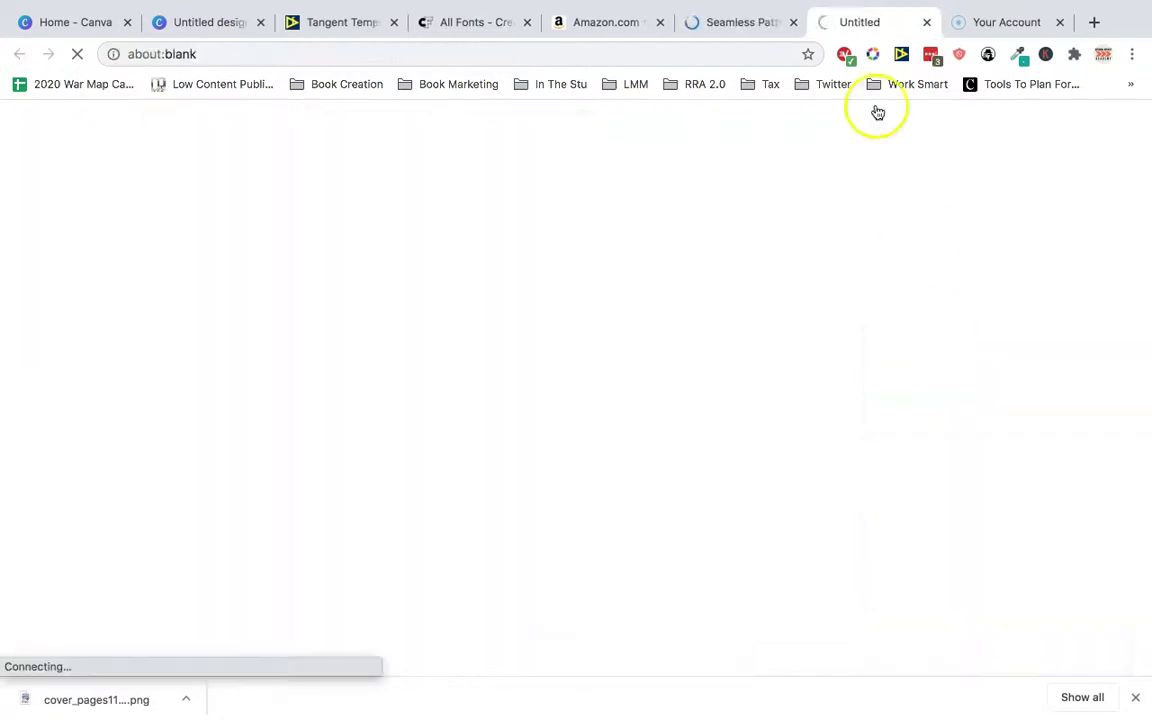
click(743, 21)
click(951, 478)
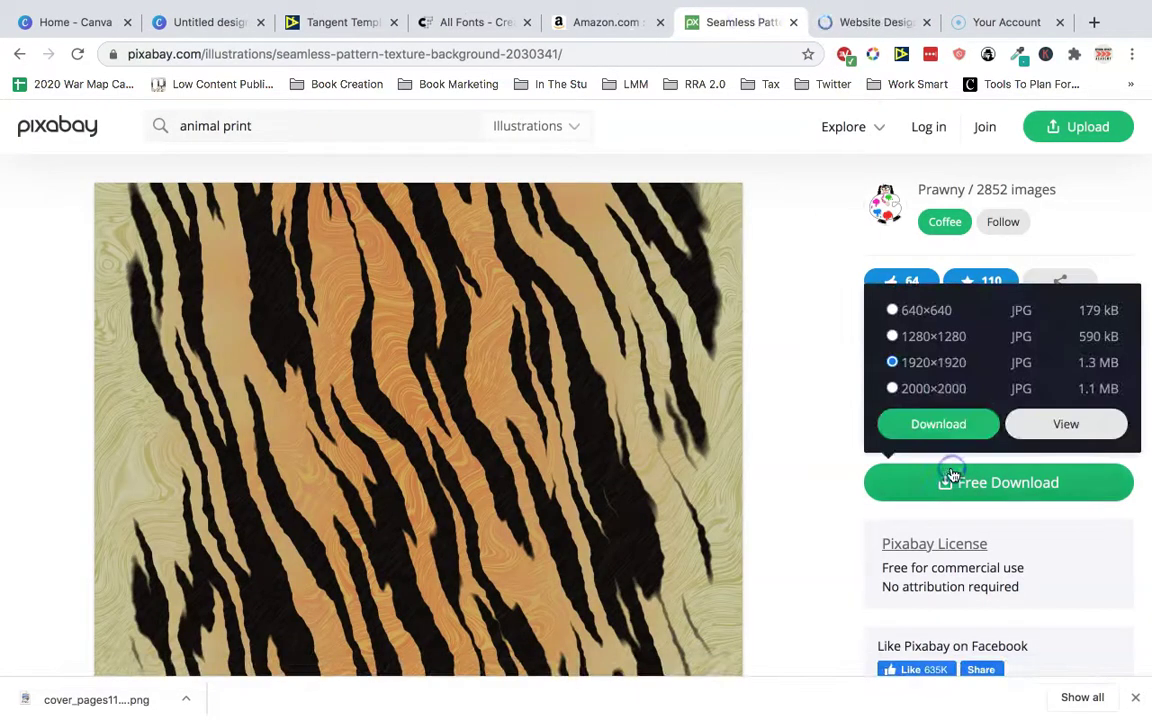
click(951, 418)
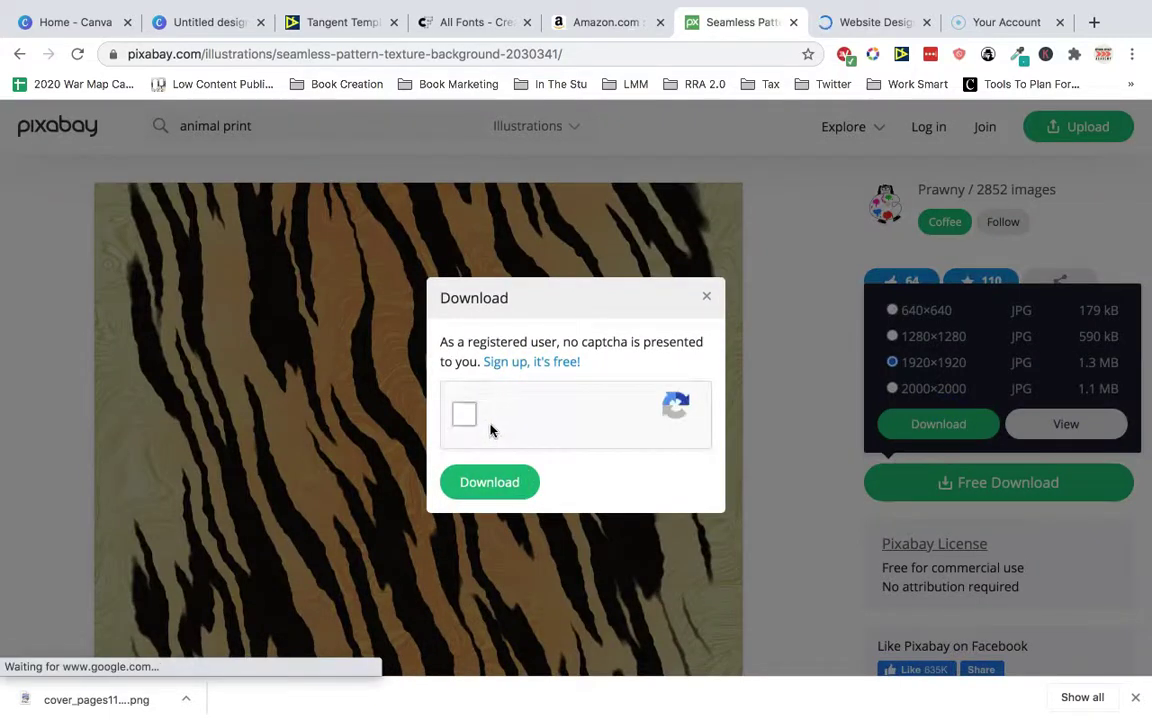
click(468, 410)
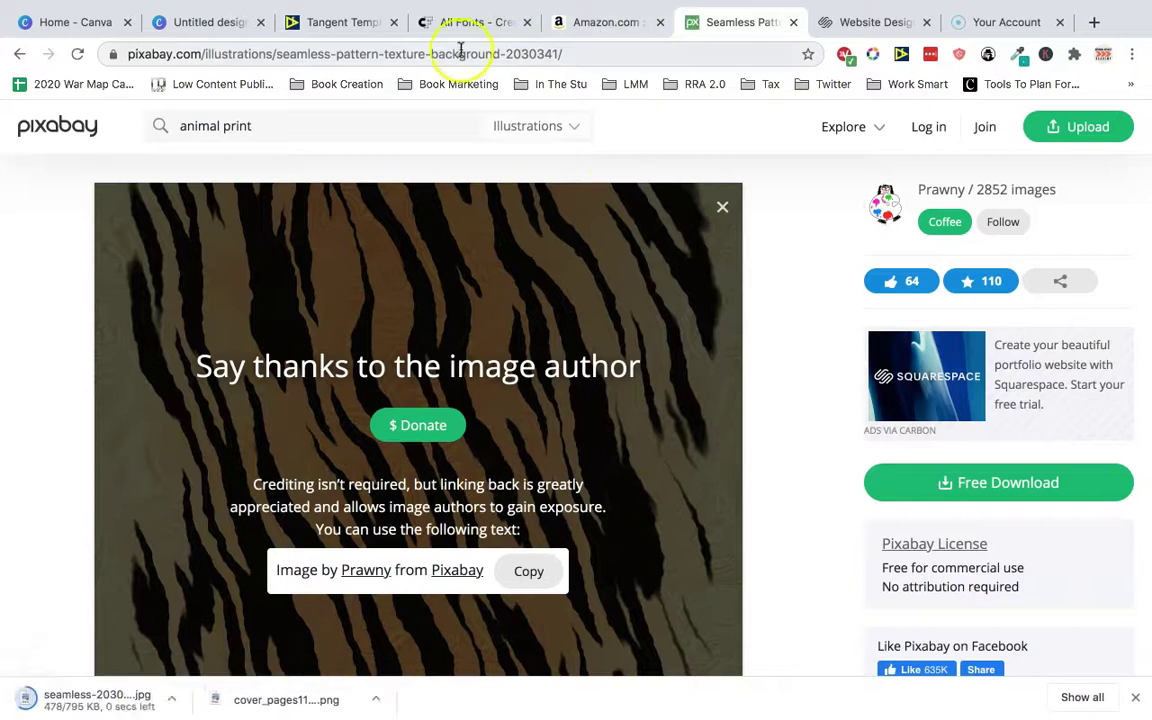
Step: Switch to Canva, add the downloaded tiger-stripe JPG to the design and enlarge it to cover the full height of the front cover
click(222, 22)
drag(116, 699, 776, 516)
drag(813, 427, 926, 393)
drag(800, 500, 715, 602)
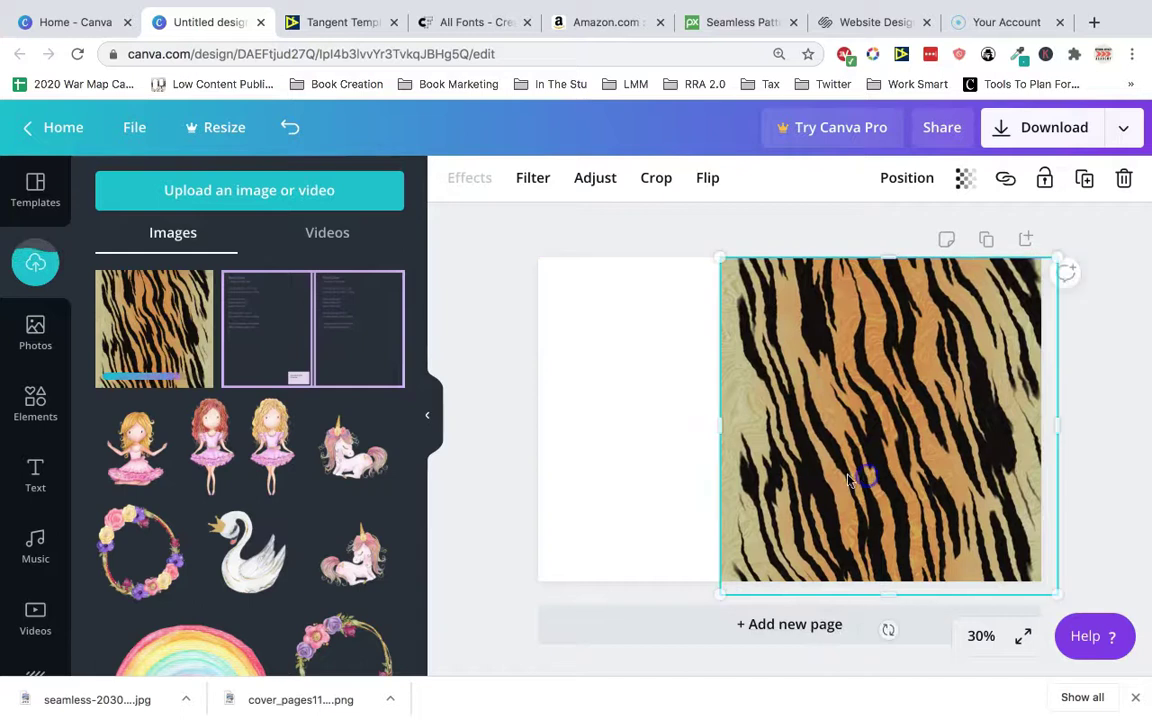
click(622, 458)
Step: Place the uploaded cover template over the tiger-stripe image and enlarge it to fill the whole page
click(293, 347)
drag(812, 400, 743, 442)
drag(893, 352, 1054, 282)
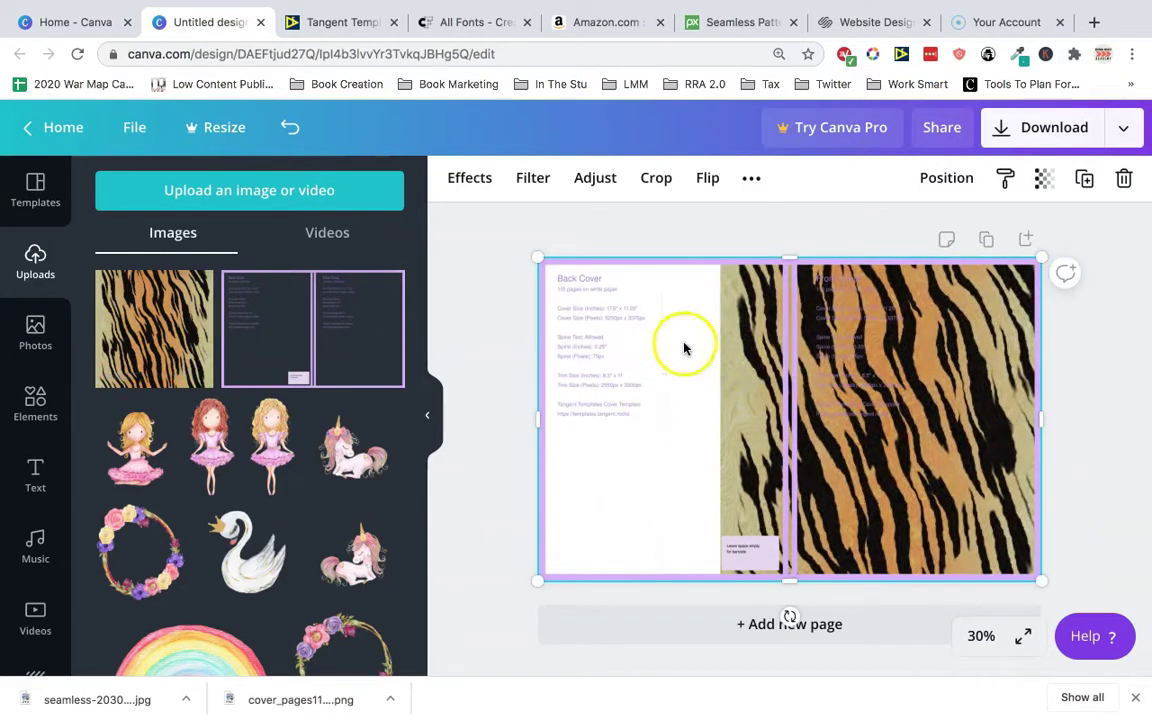
Step: Crop the cover template down from its upper edge and shift the tiger-stripe image so its inner edge sits just past the spine
drag(782, 261, 783, 371)
click(871, 320)
drag(925, 332, 951, 326)
click(893, 408)
drag(801, 364, 797, 320)
click(900, 288)
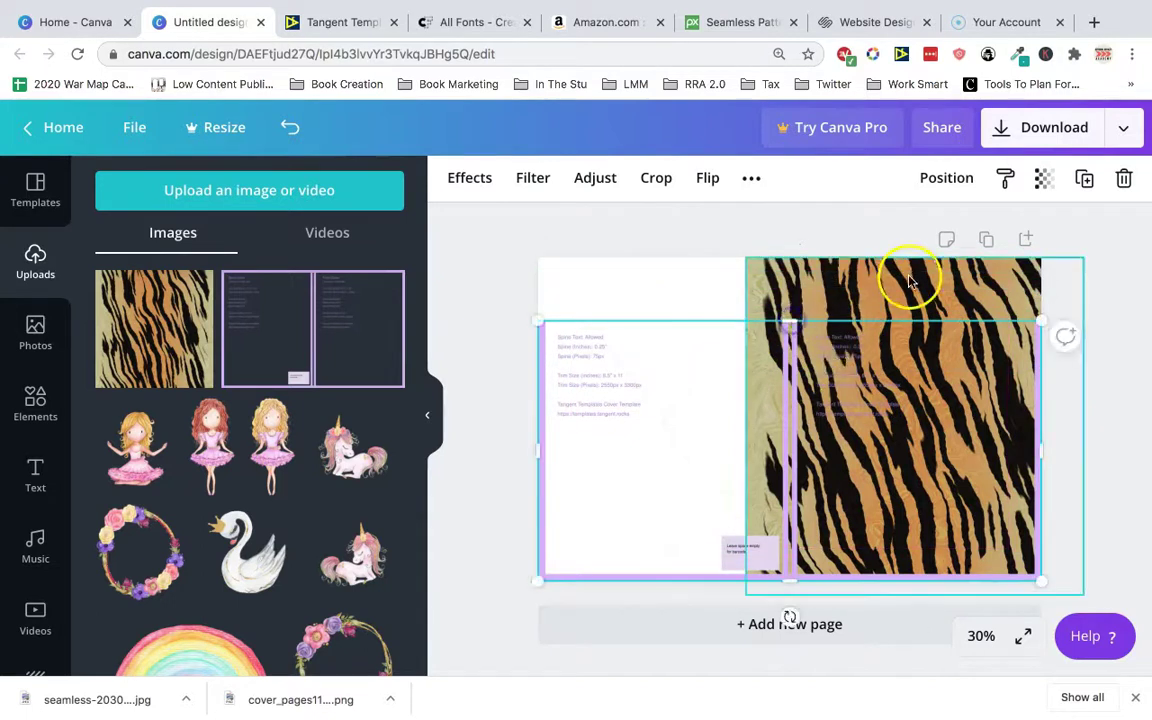
drag(916, 276, 880, 306)
click(828, 329)
mouse_move(789, 318)
mouse_down()
mouse_move(791, 257)
mouse_move(787, 334)
mouse_up()
click(771, 334)
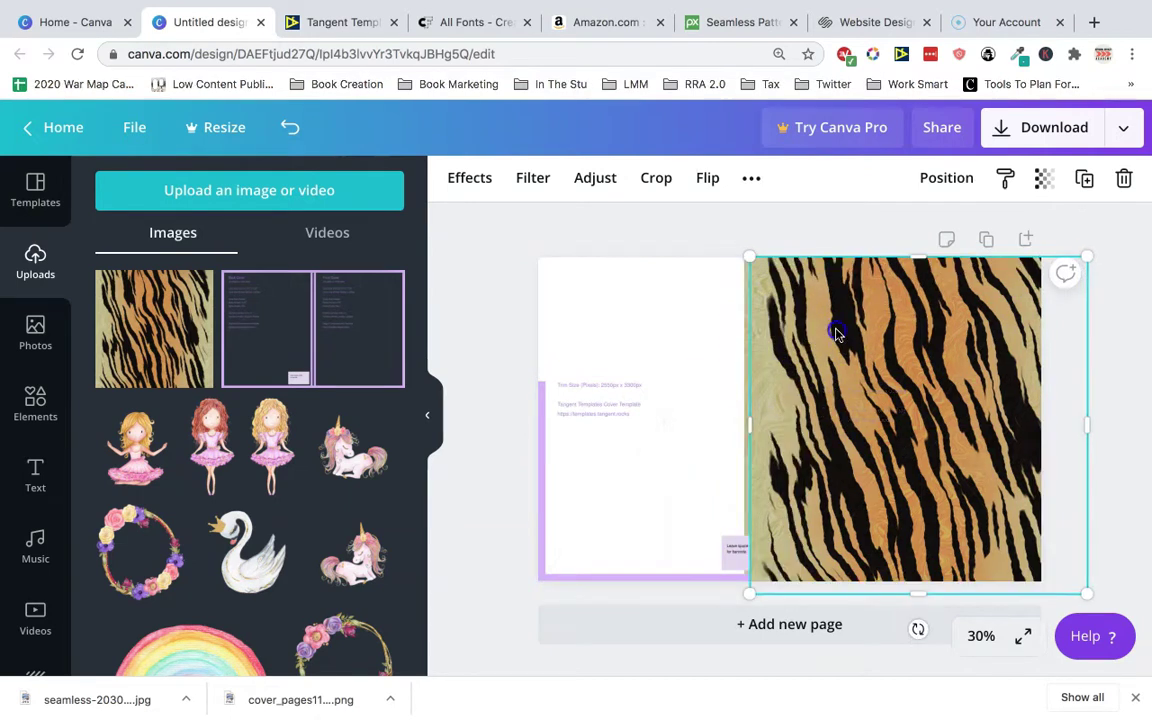
Step: Duplicate the tiger-stripe image, flip the copy horizontally and move it over the back cover against the original
drag(836, 329, 704, 321)
click(707, 177)
click(712, 229)
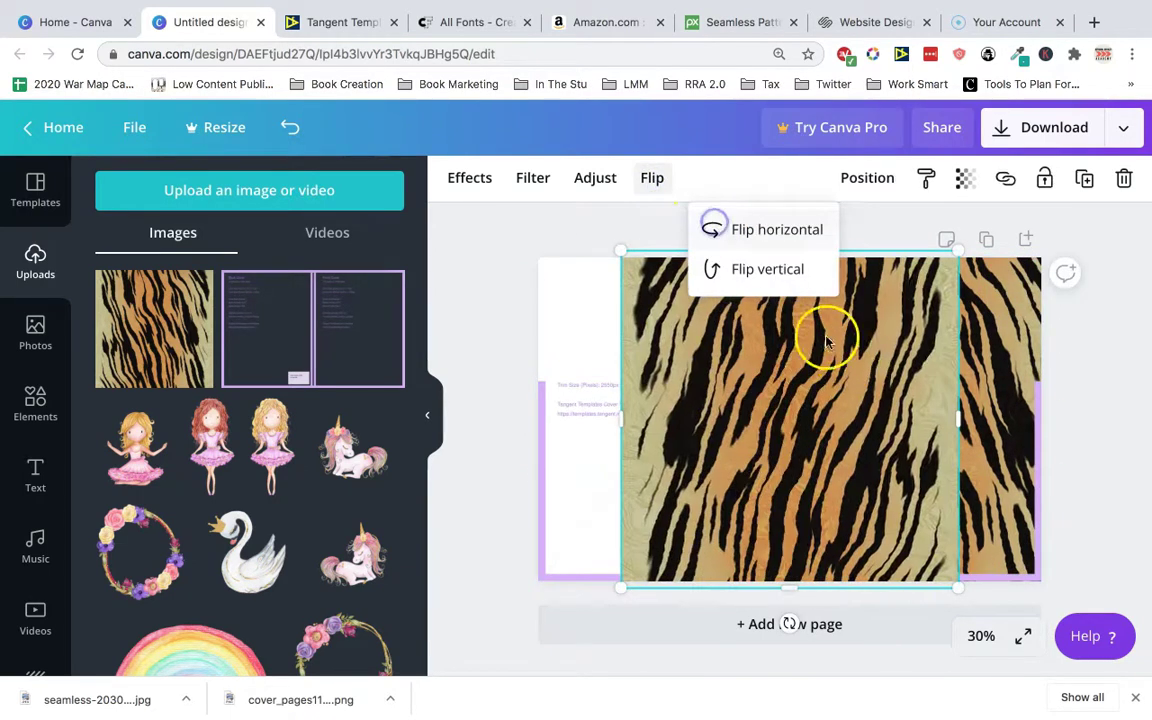
drag(807, 357, 633, 357)
click(774, 241)
click(712, 319)
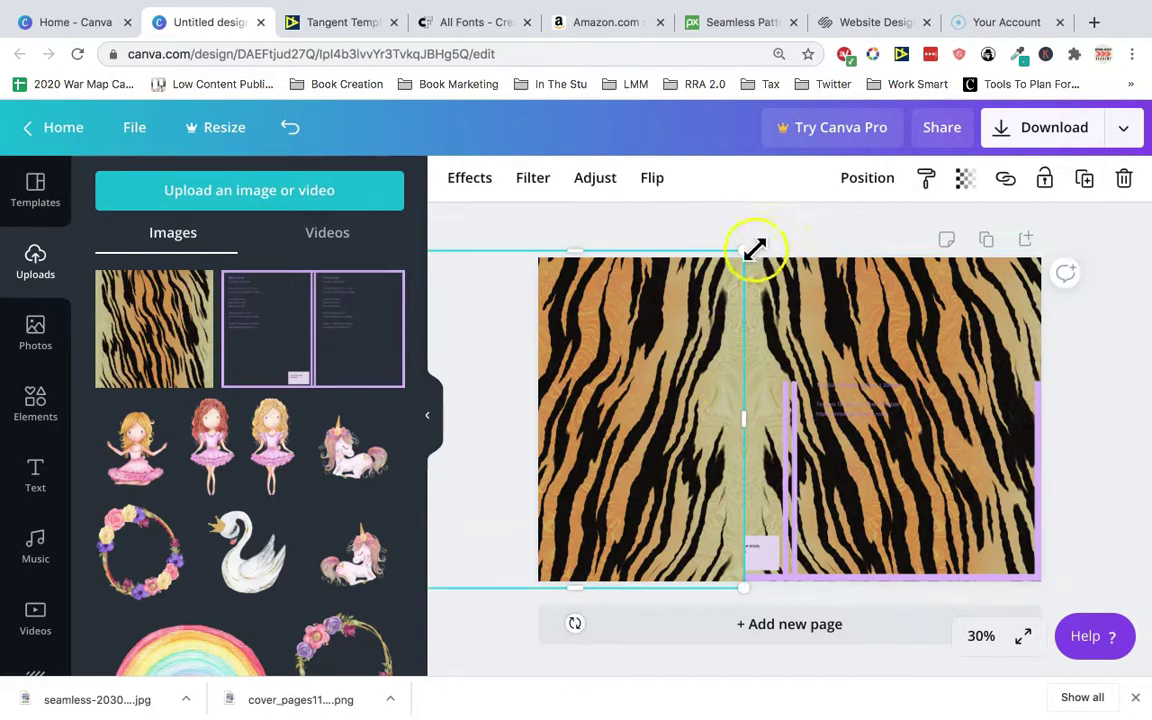
Step: Try enlarging and nudging the flipped tiger-stripe copy to close the seam with the original, and delete that copy
click(776, 226)
click(740, 278)
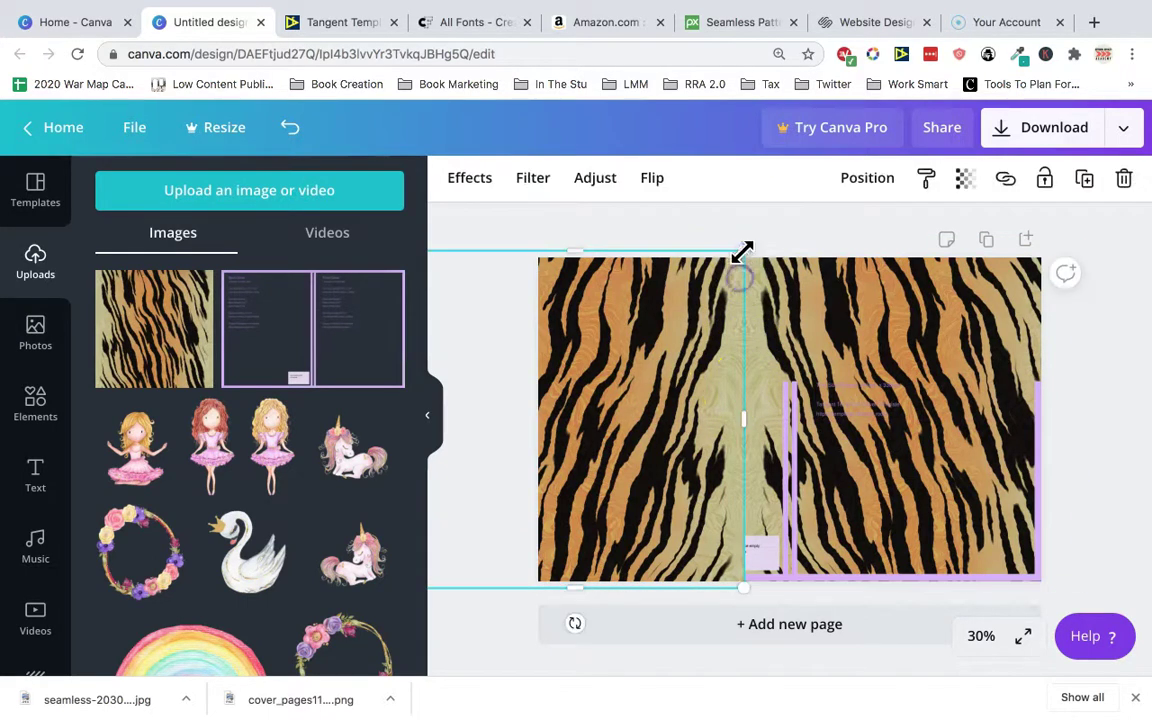
drag(745, 247, 746, 245)
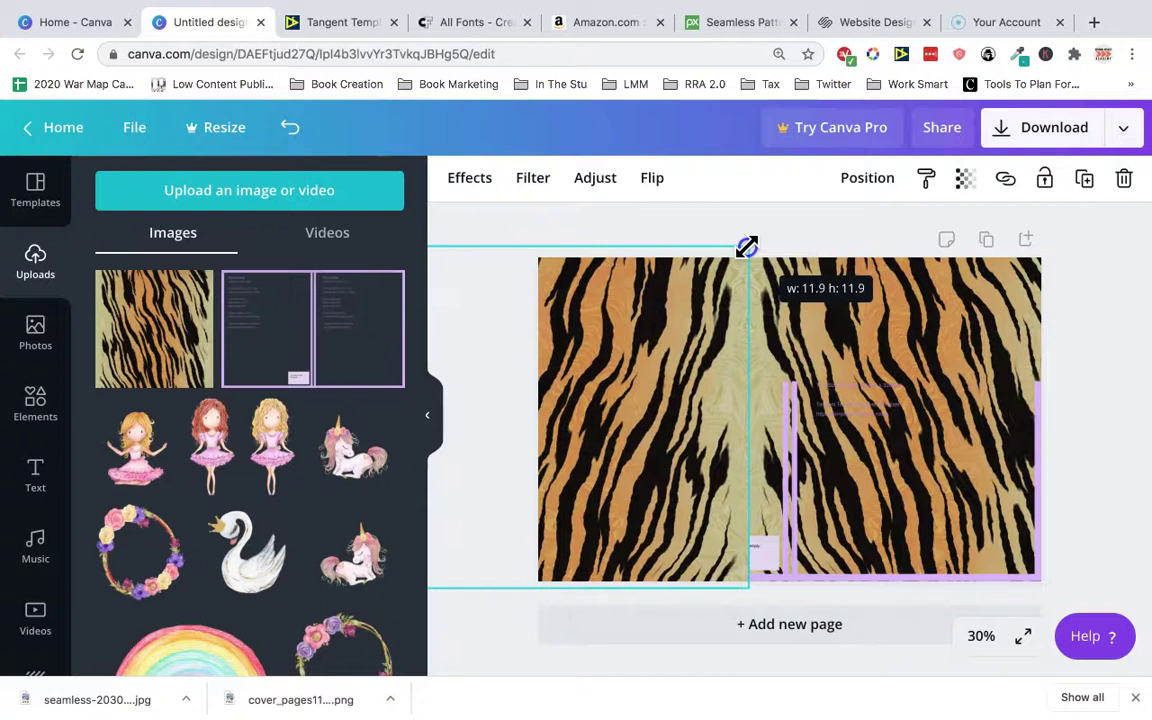
click(769, 244)
click(686, 325)
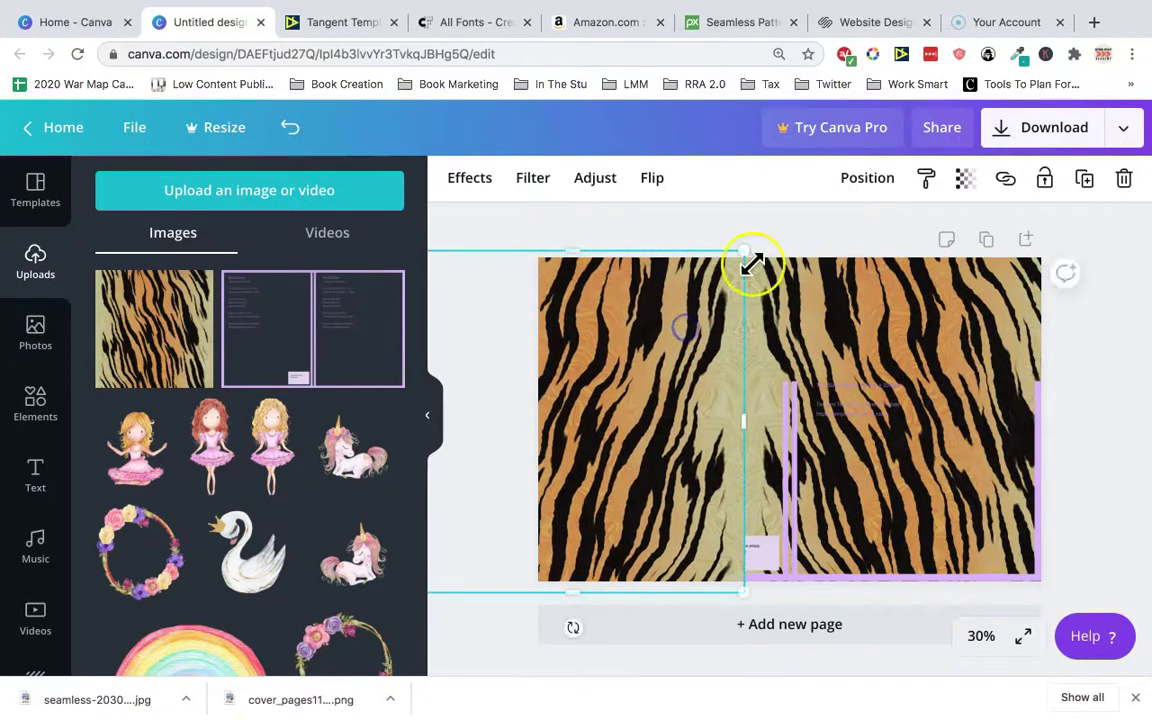
click(789, 221)
click(726, 319)
drag(725, 313, 730, 311)
click(781, 246)
click(720, 303)
key(Delete)
Step: Make a fresh duplicate of the tiger-stripe image, flip it horizontally and align it over the back cover with a slight overlap
click(761, 303)
drag(765, 303, 632, 327)
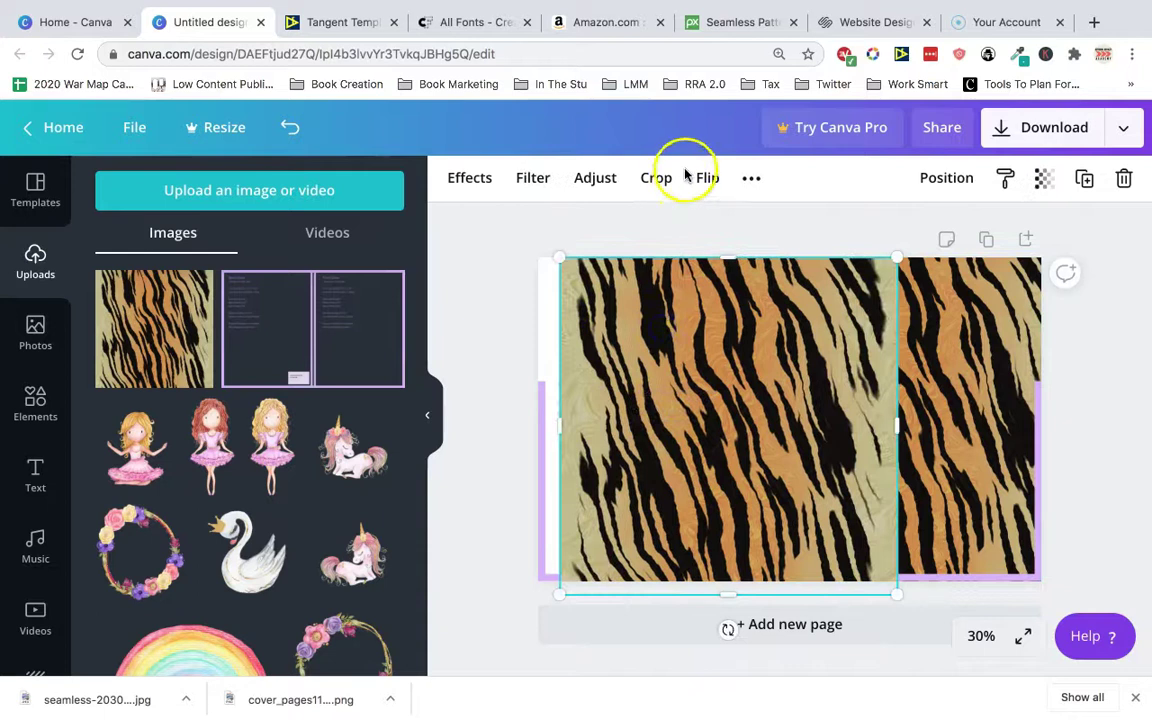
click(709, 178)
click(725, 229)
drag(740, 380, 710, 378)
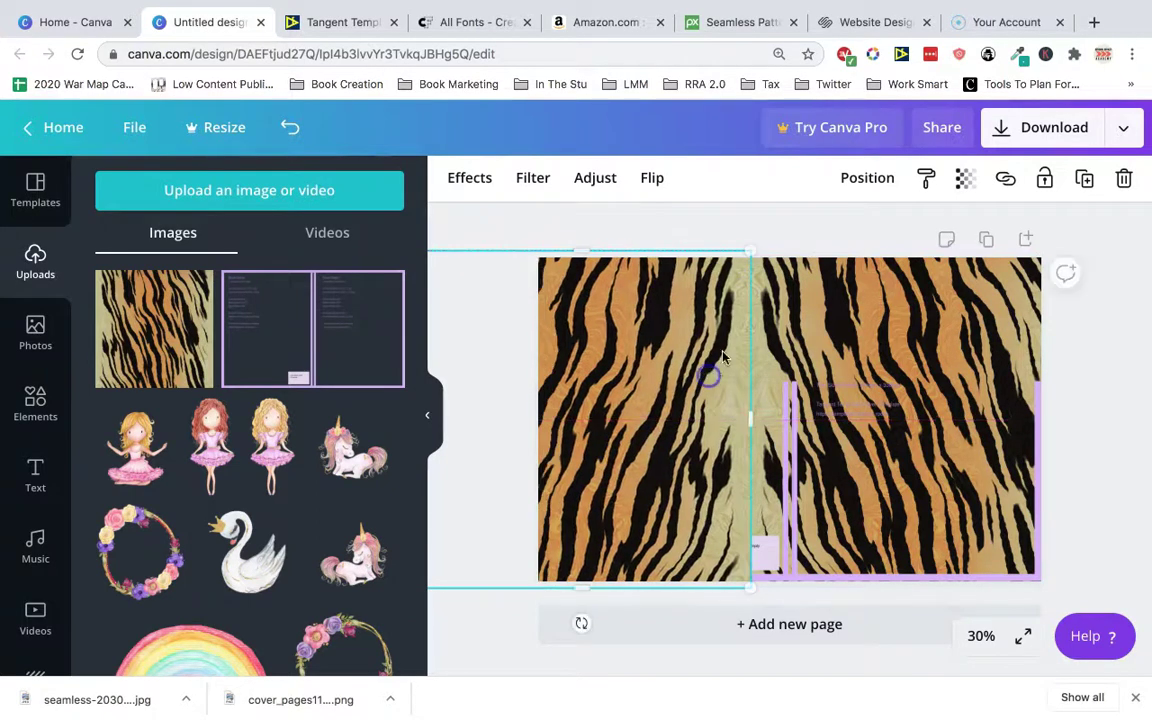
click(791, 245)
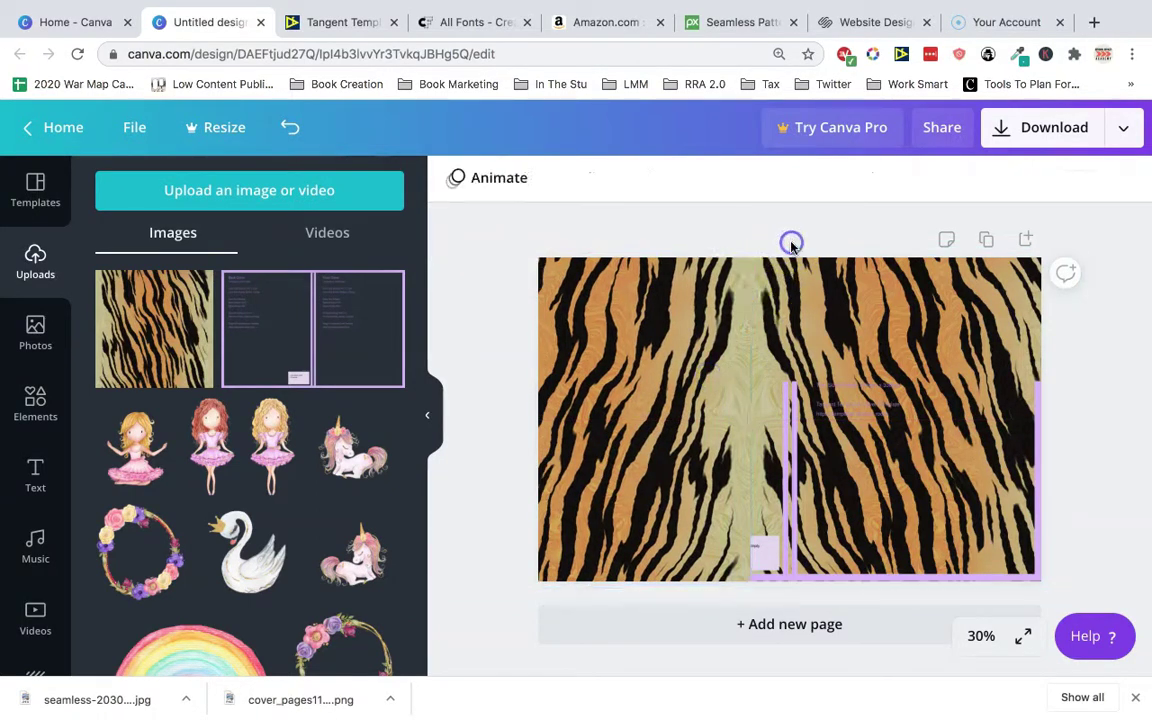
Step: Bring the cover template in front of both tiger-stripe images and crop it down to the lower part of the page
click(836, 437)
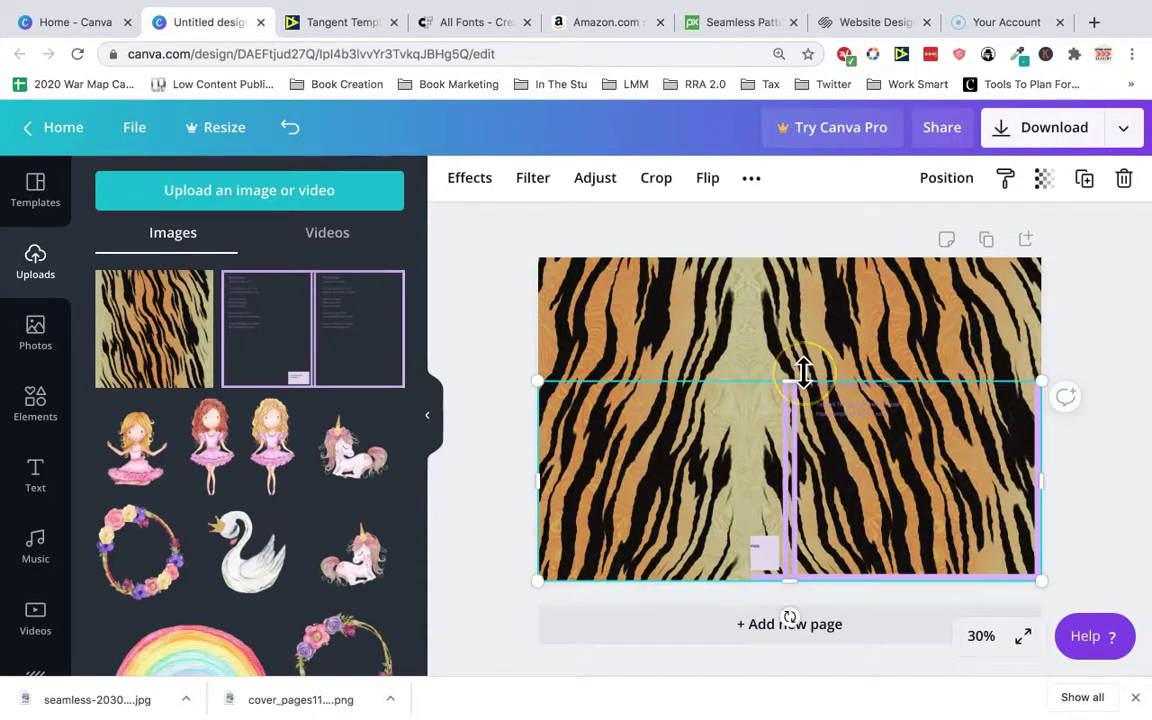
drag(791, 378, 799, 255)
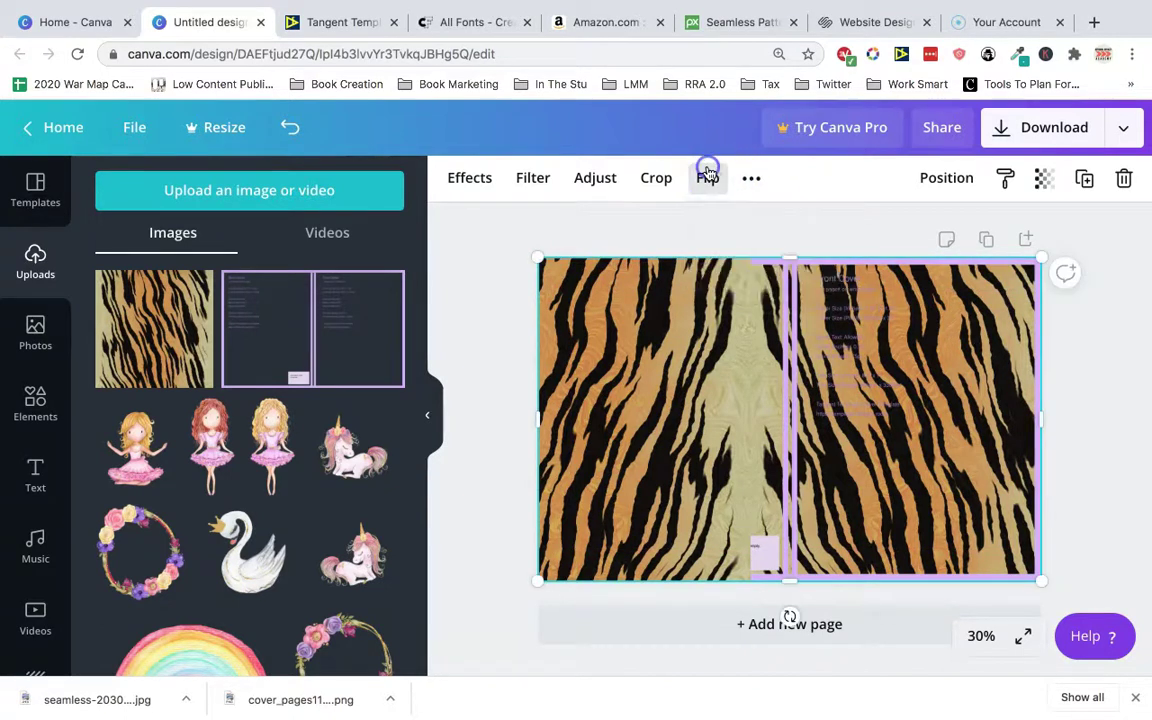
click(933, 182)
click(738, 232)
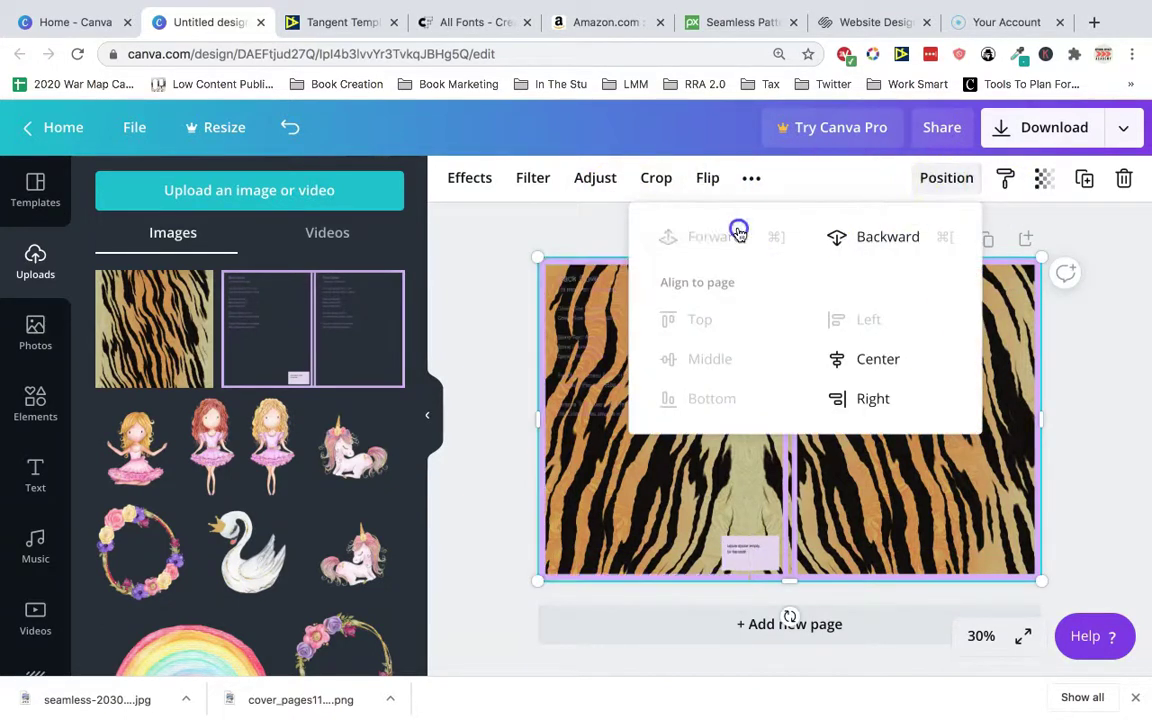
click(1091, 450)
click(792, 262)
drag(792, 260, 787, 480)
click(1080, 378)
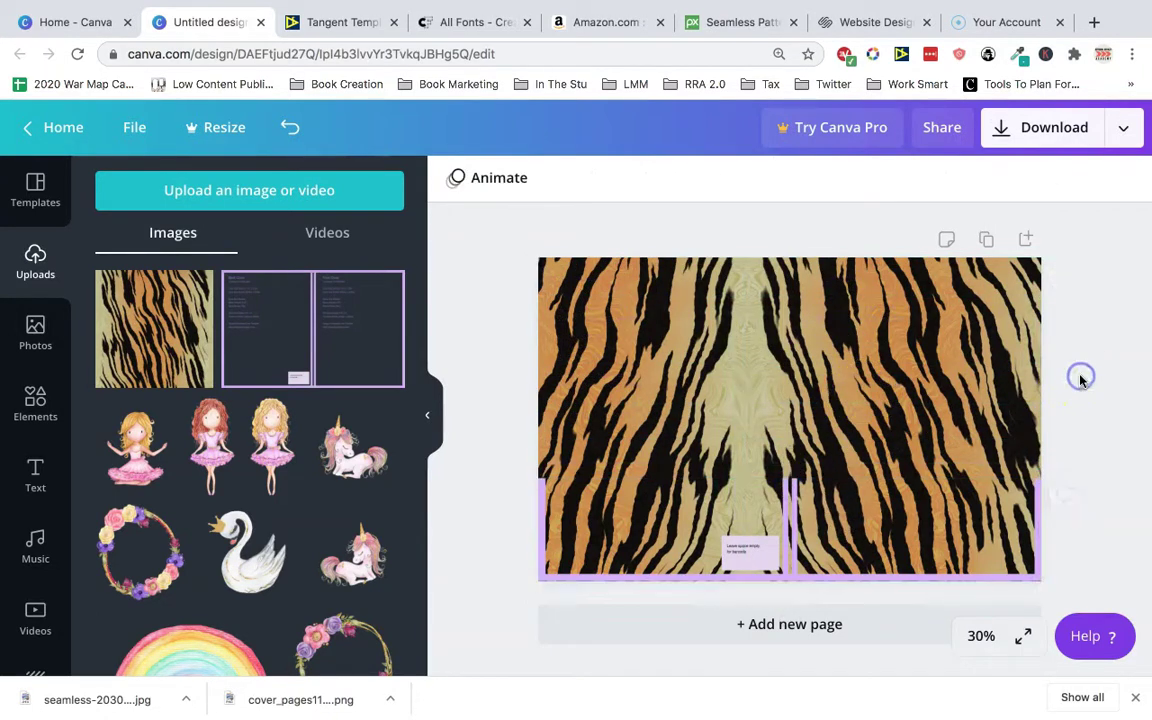
Step: Check the Primary Journal cover on Amazon, switch to Tangent Templates and open its Cover Panels collection
click(625, 26)
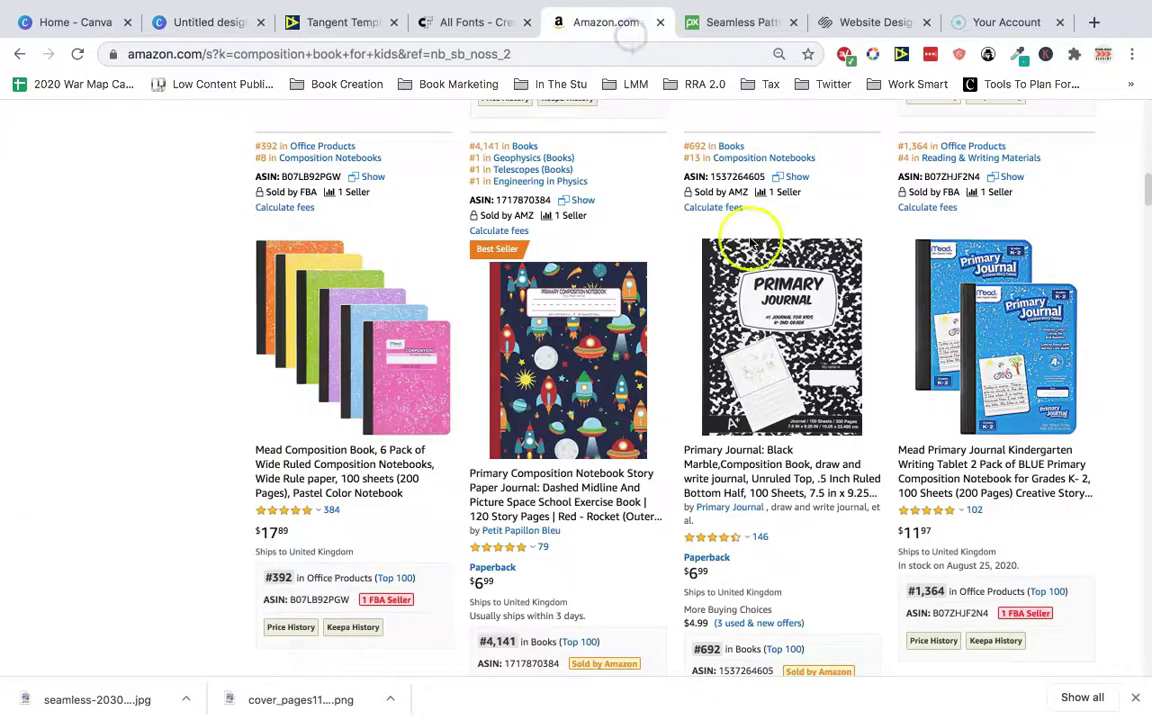
mouse_move(818, 272)
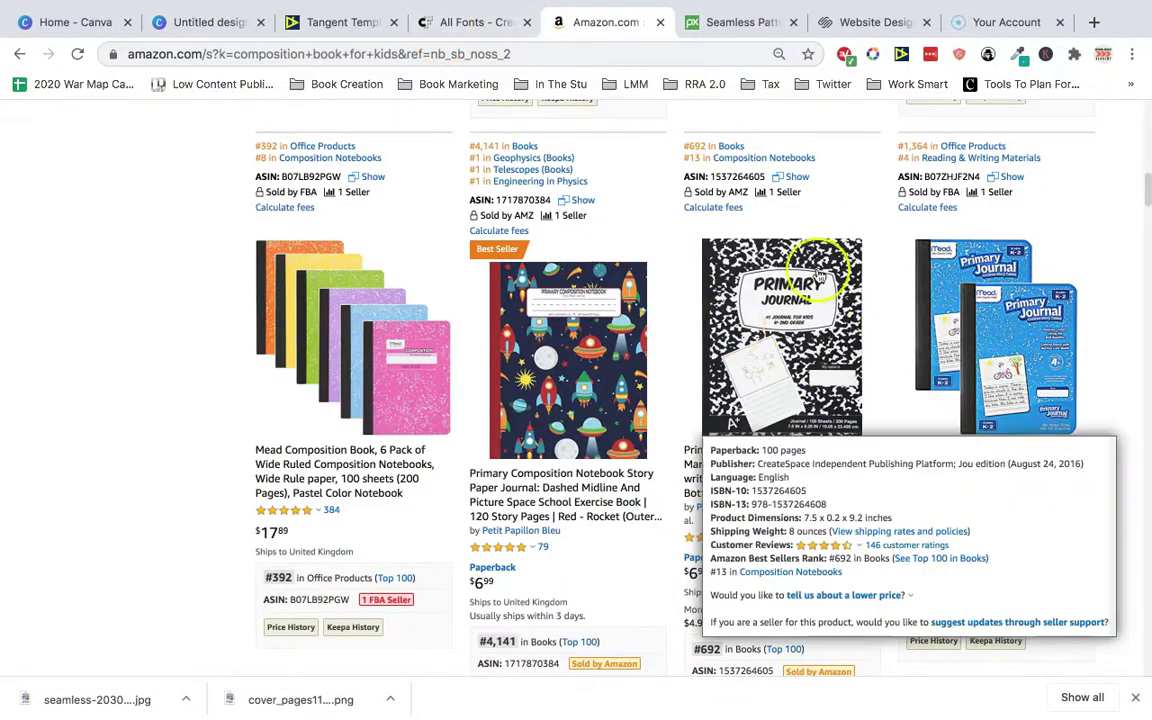
click(342, 24)
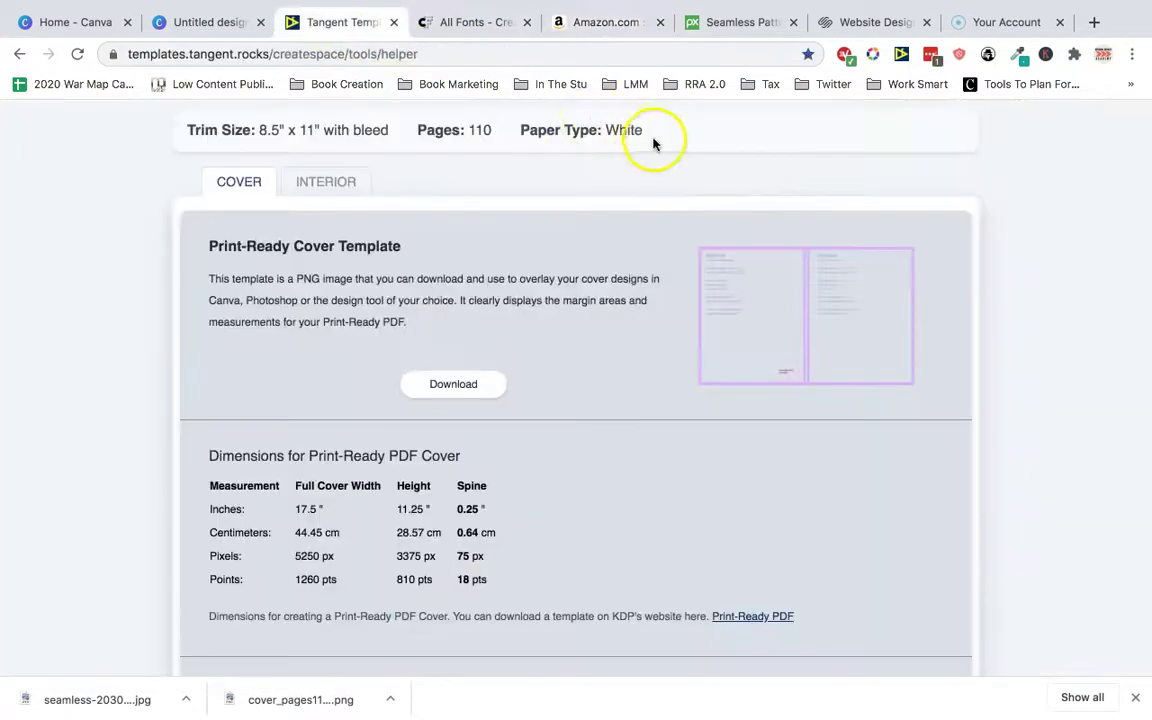
scroll(655, 178, up, 1)
scroll(655, 178, up, 2)
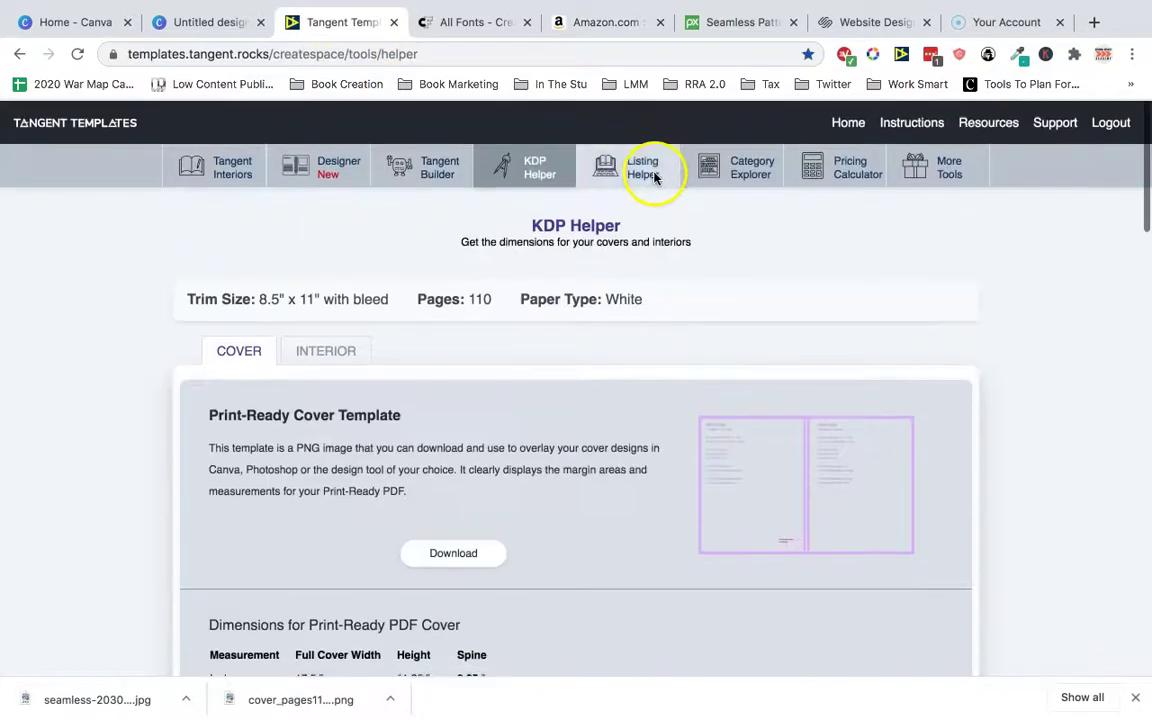
click(943, 178)
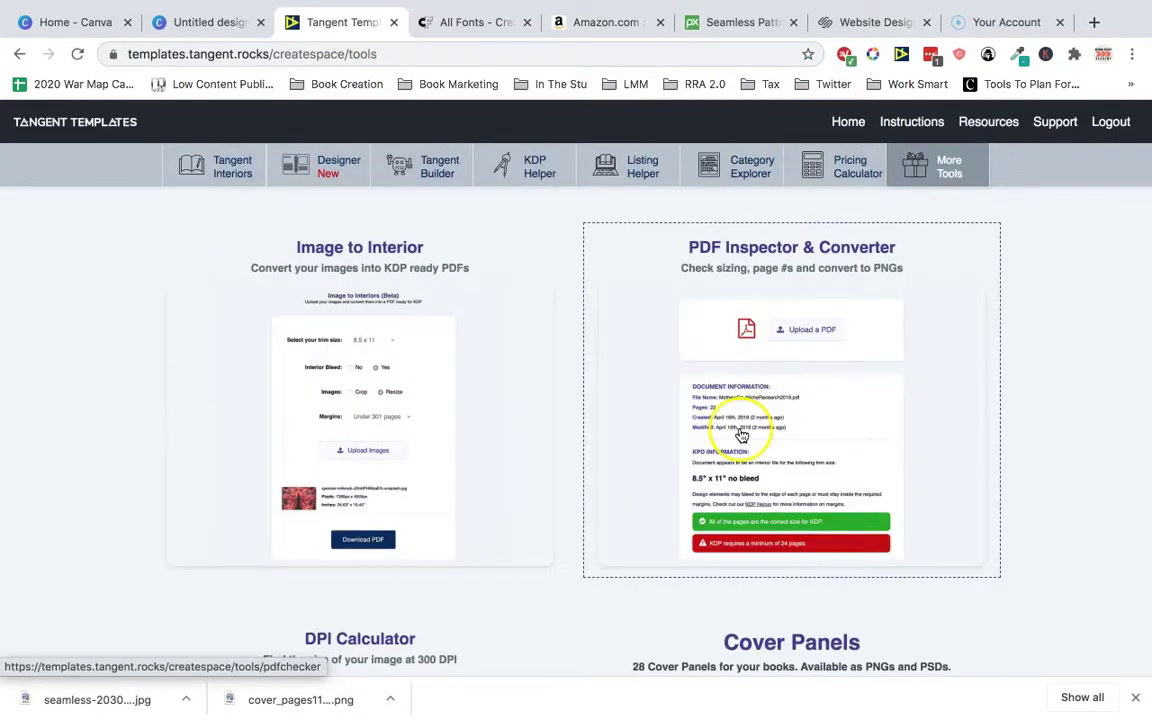
scroll(951, 476, down, 3)
click(797, 494)
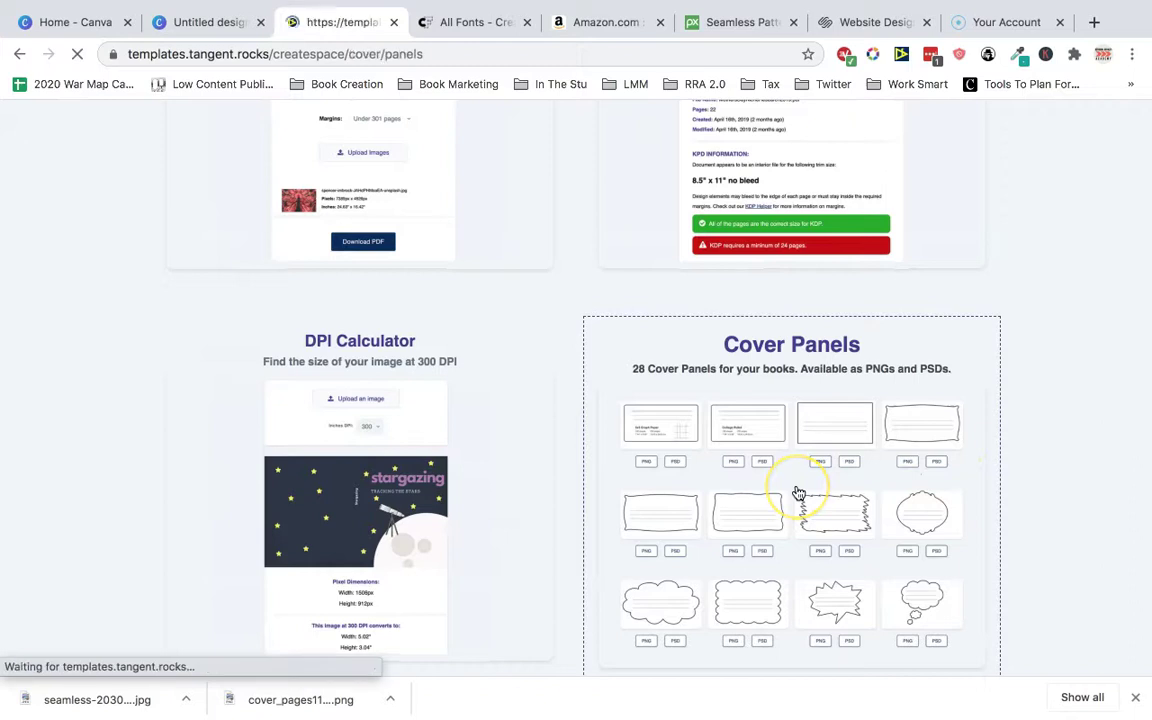
Step: Look through the cover panels and download the College Ruled and plain rectangular lined panels as PNGs
scroll(798, 493, down, 2)
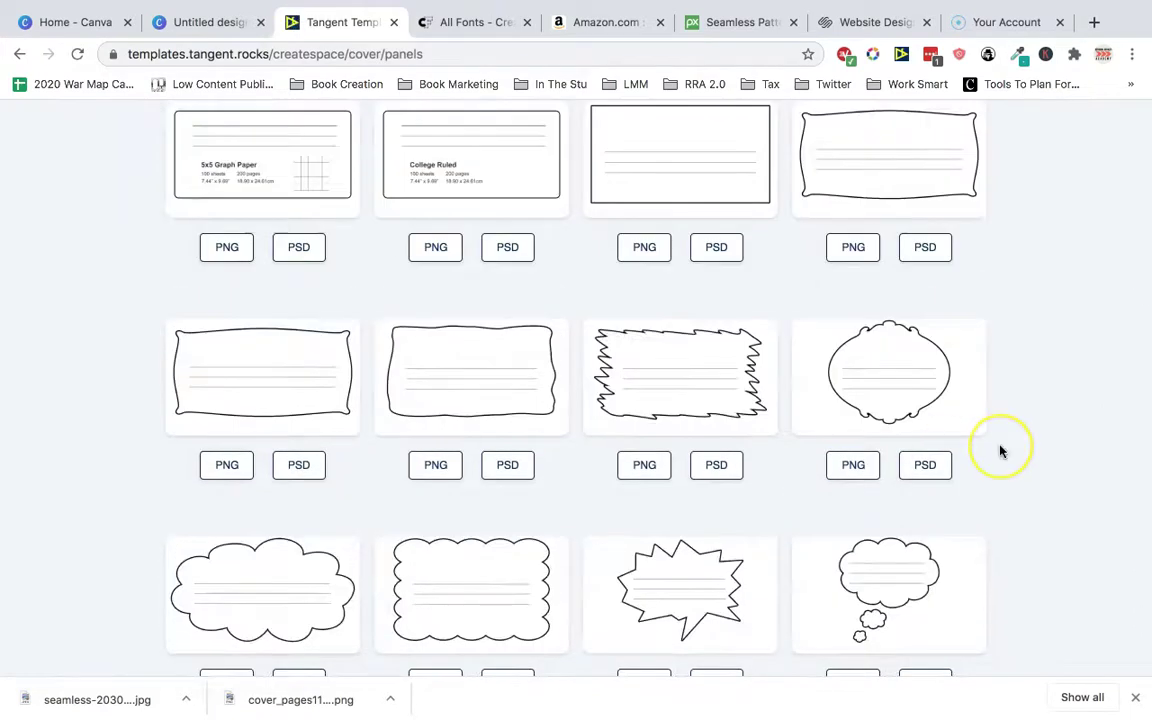
scroll(1000, 452, down, 3)
scroll(1000, 452, up, 4)
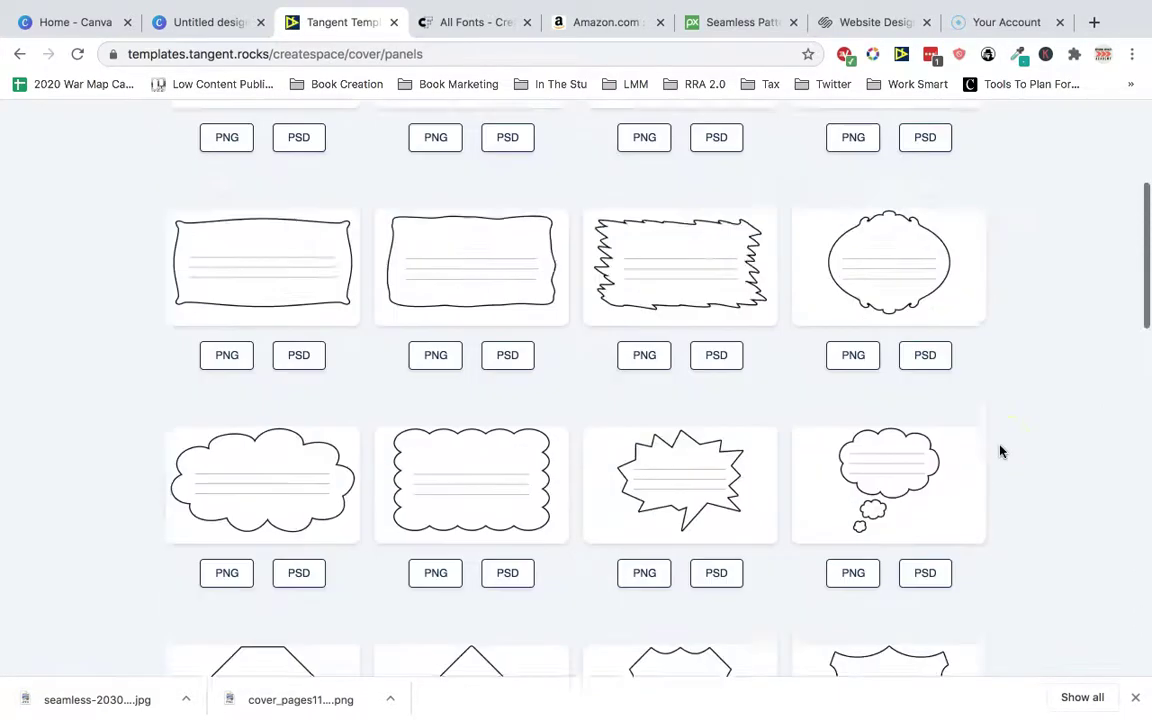
scroll(1000, 452, down, 1)
click(646, 345)
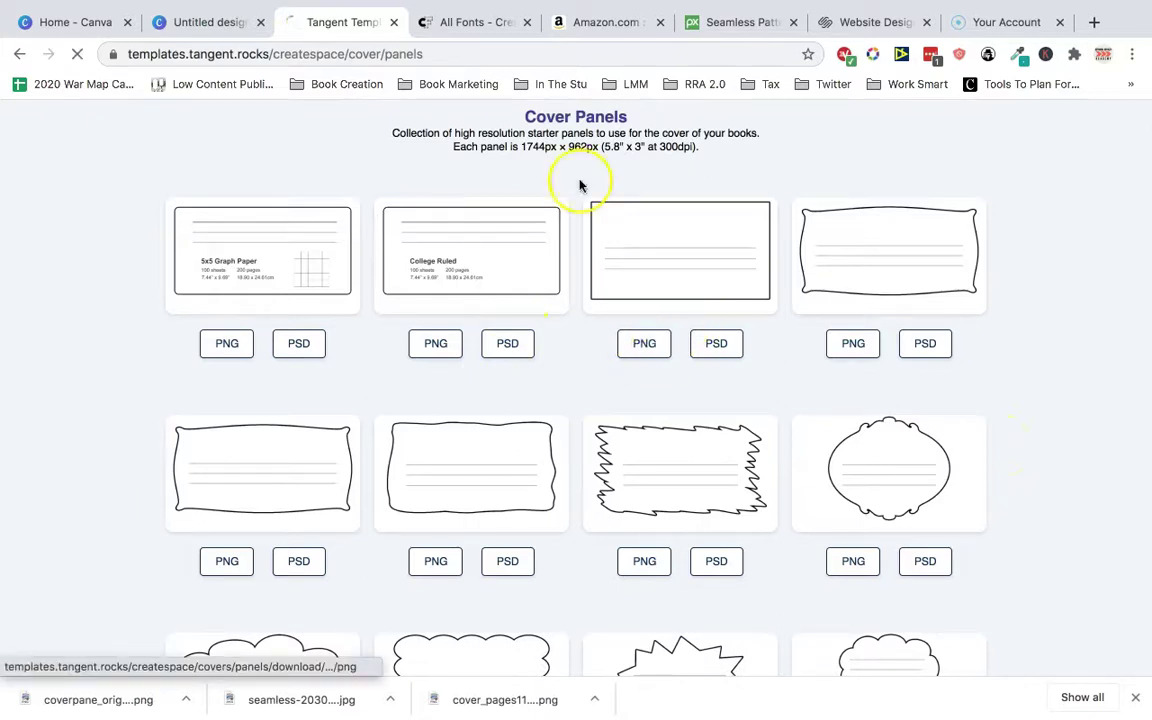
Step: Return to the Canva design and add the downloaded plain rectangular lined panel to the cover
click(479, 24)
click(228, 22)
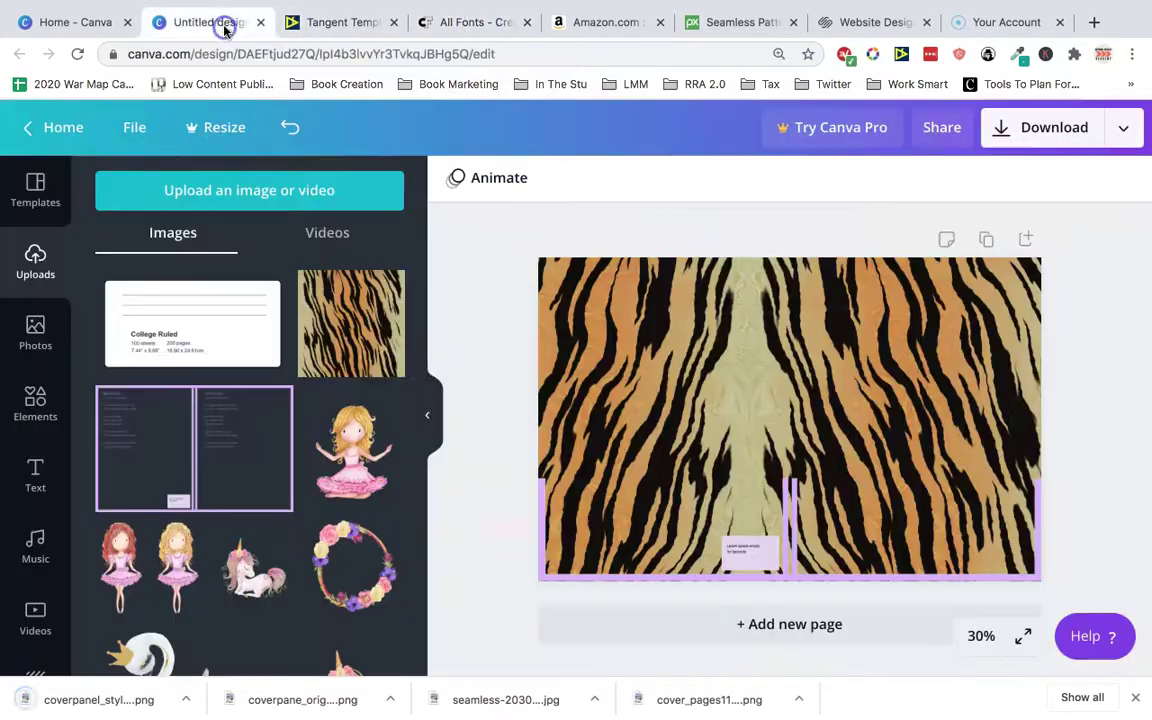
drag(31, 694, 689, 372)
Step: Examine the title panel on the Primary Composition Notebook in the Amazon results as a reference and return to the Canva design
click(601, 14)
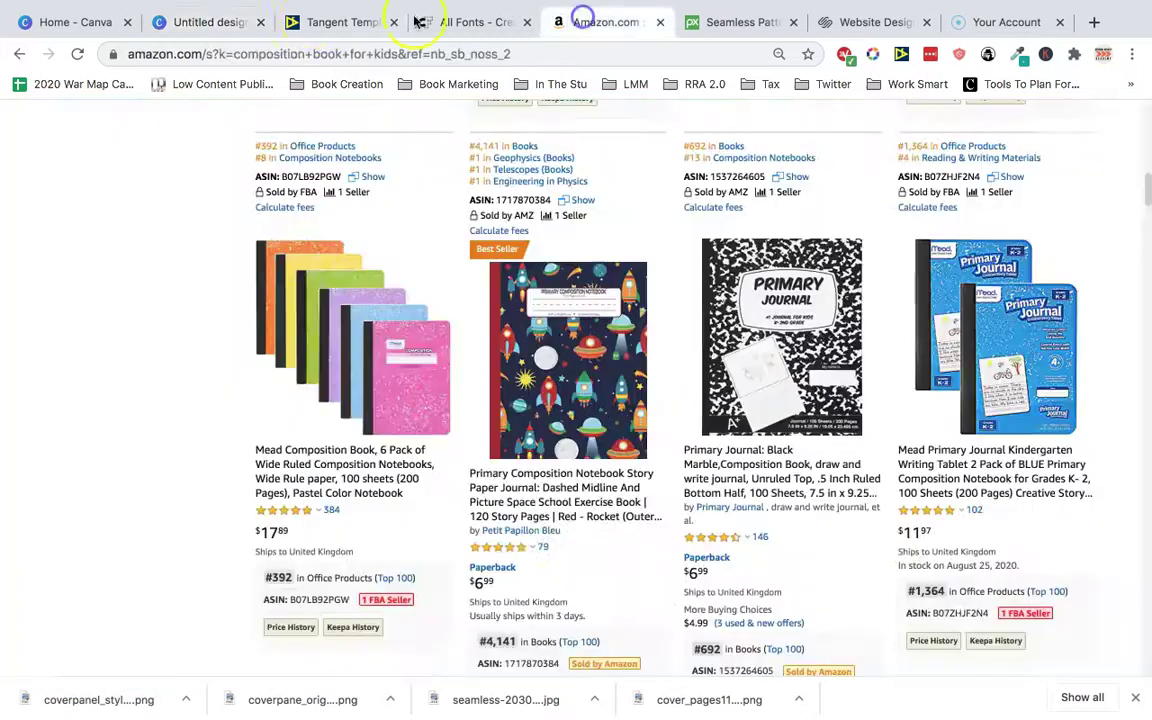
click(207, 21)
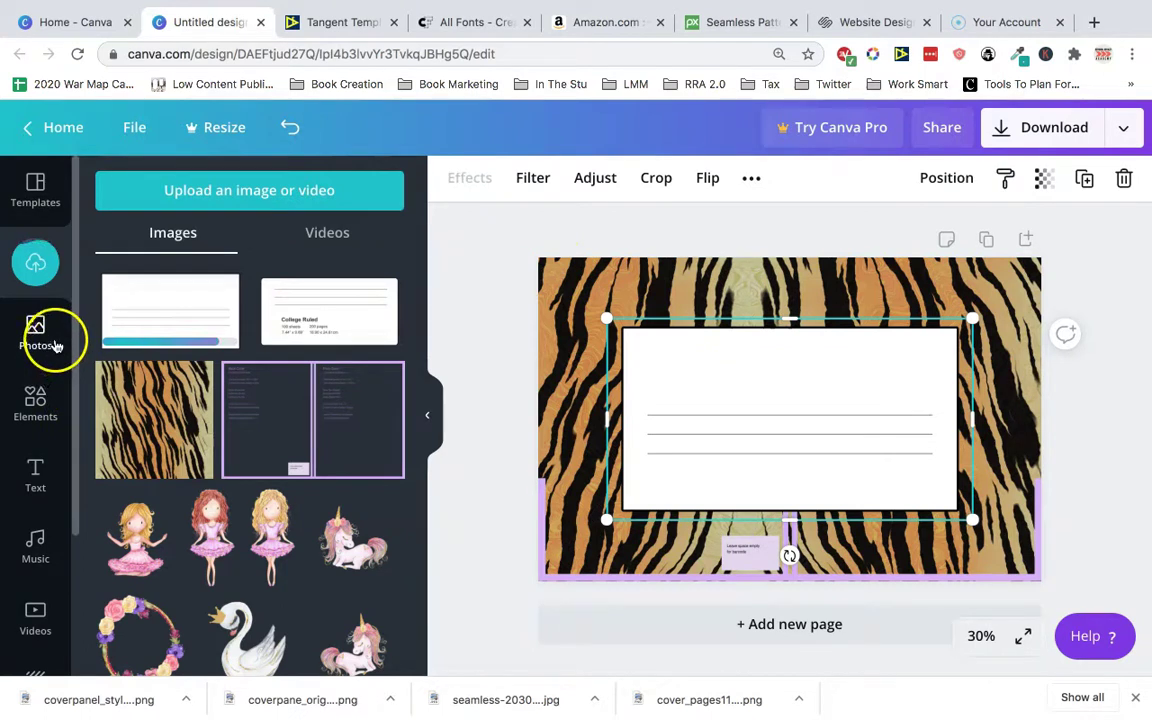
click(44, 465)
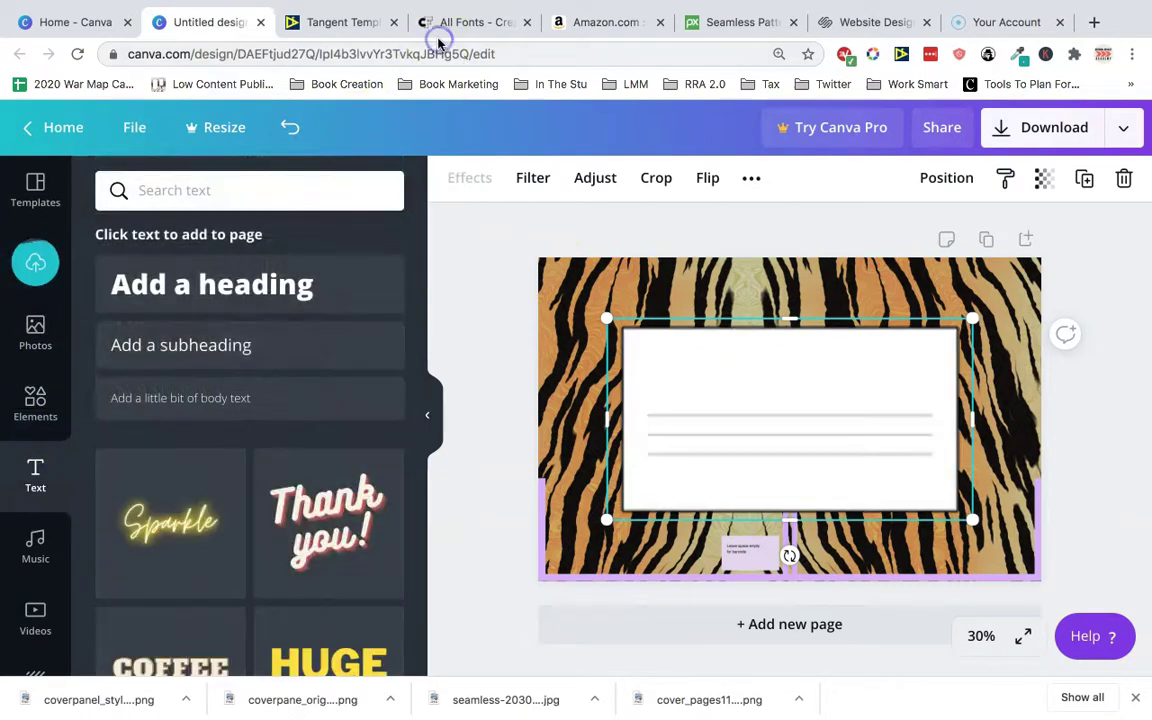
click(445, 24)
click(576, 28)
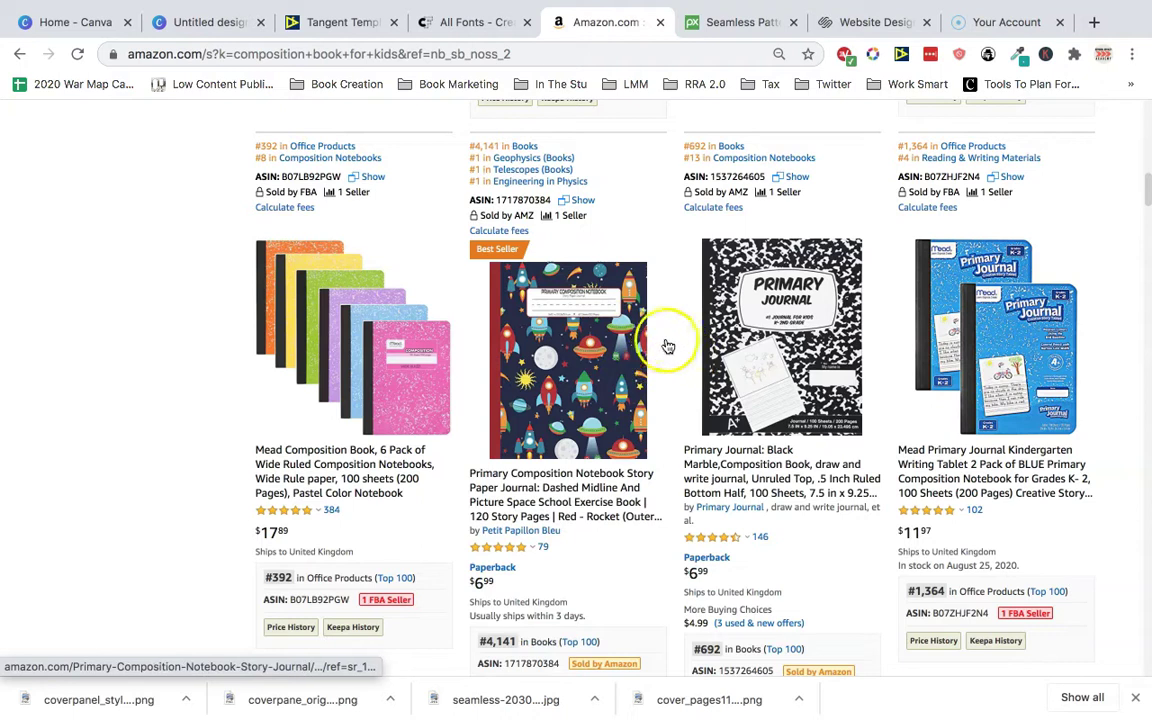
click(215, 35)
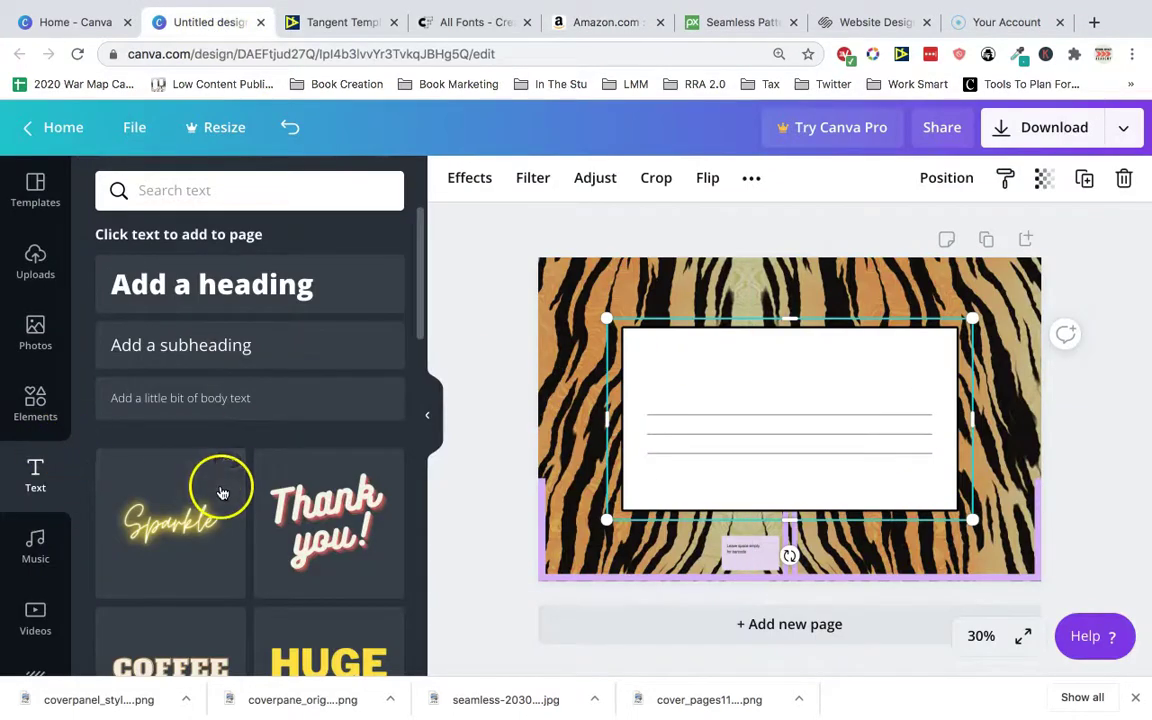
Step: Add a subheading above the ruled lines of the white panel and make it read "Primary Composition Notebook"
scroll(222, 492, down, 4)
scroll(314, 532, up, 4)
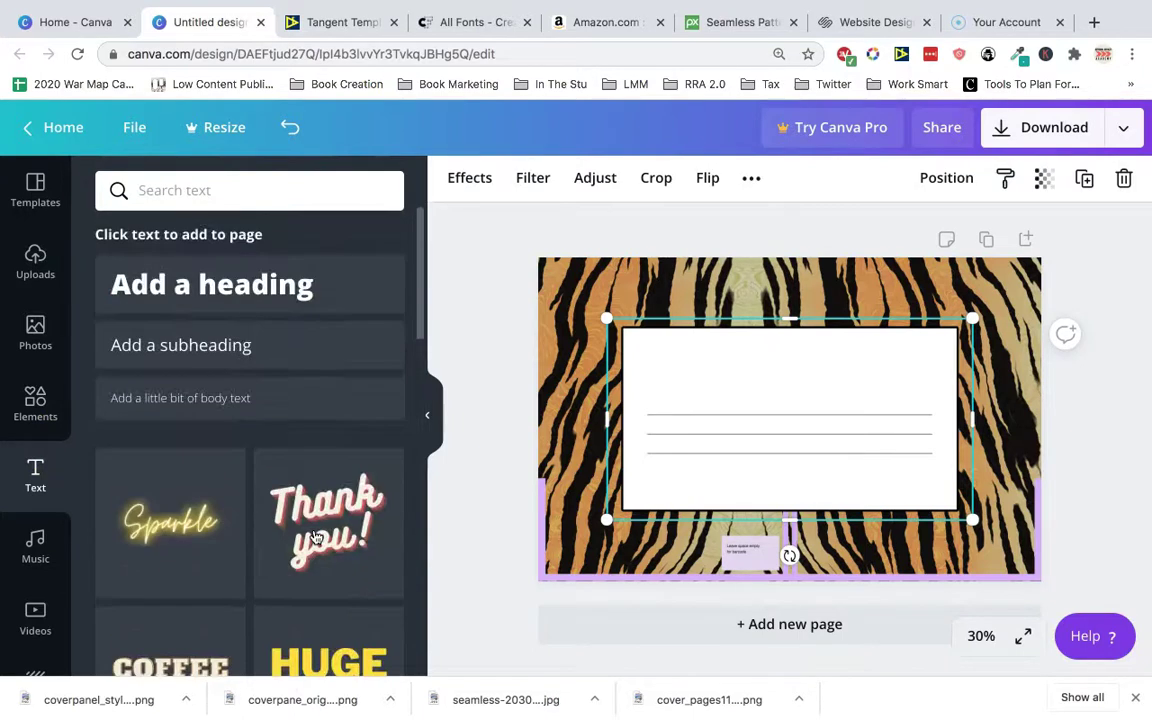
scroll(314, 537, down, 1)
click(270, 307)
drag(270, 307, 861, 378)
click(1075, 442)
double_click(861, 378)
text(Primary)
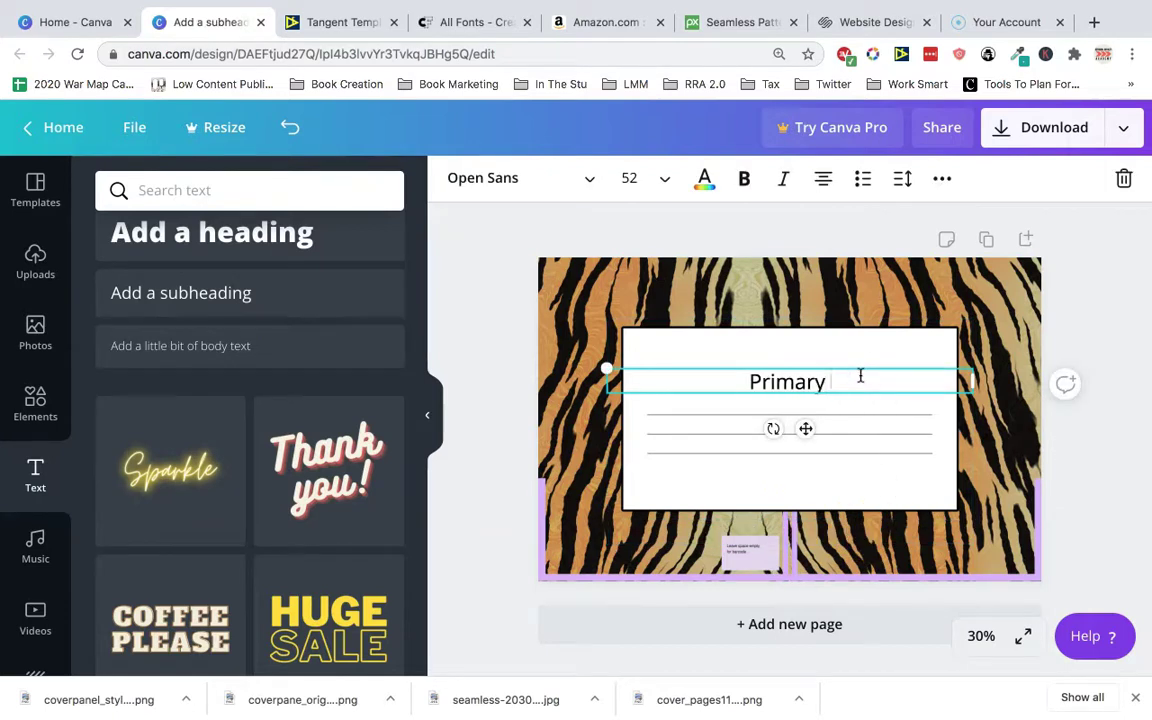
text( Composition Notebook)
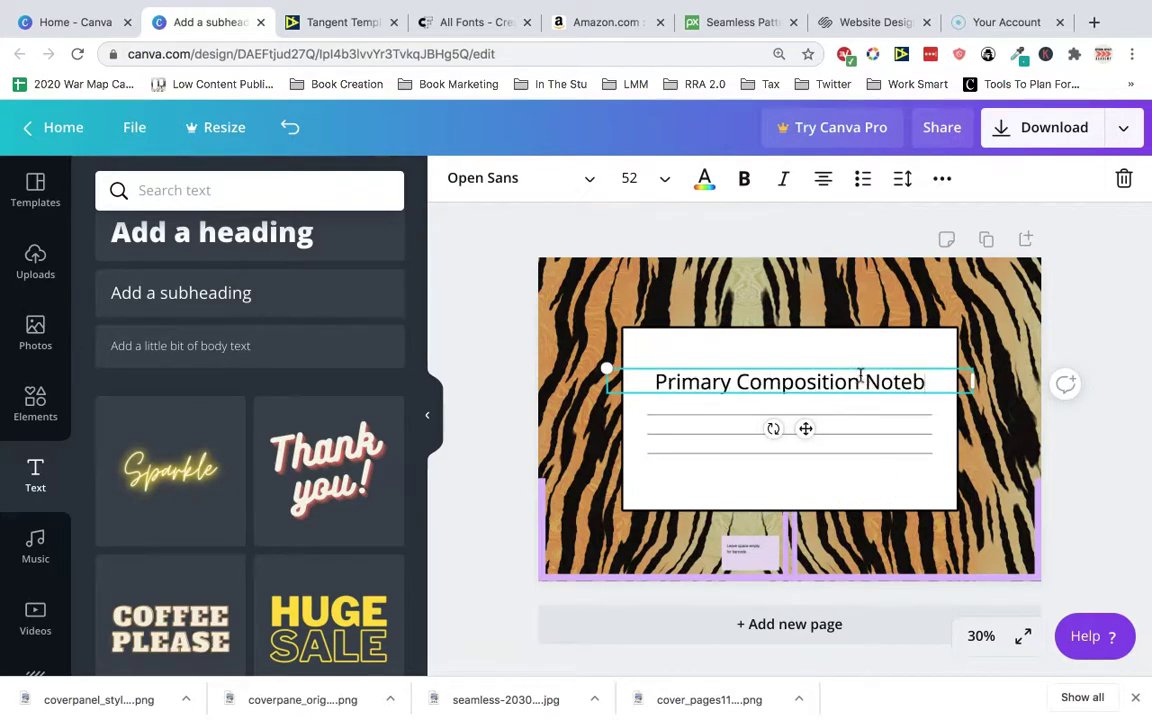
click(1040, 453)
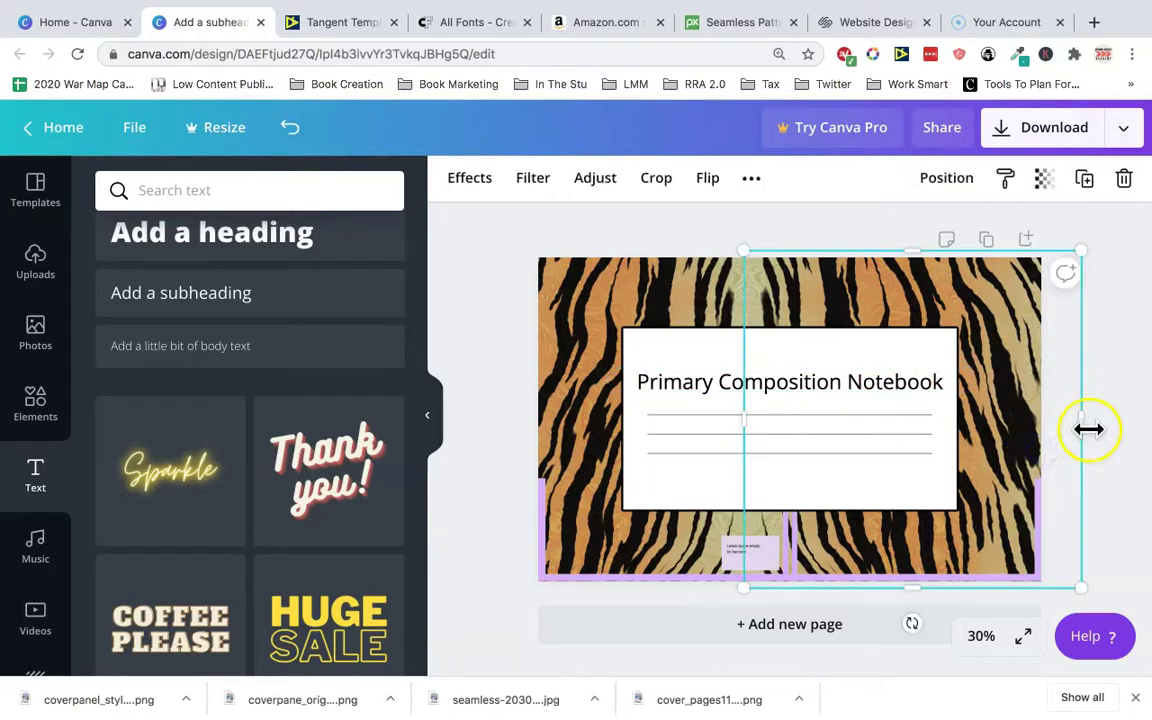
Step: Scale the "Primary Composition Notebook" title down to size 43.5 and place it near the panel's upper edge
click(866, 389)
drag(970, 388, 901, 356)
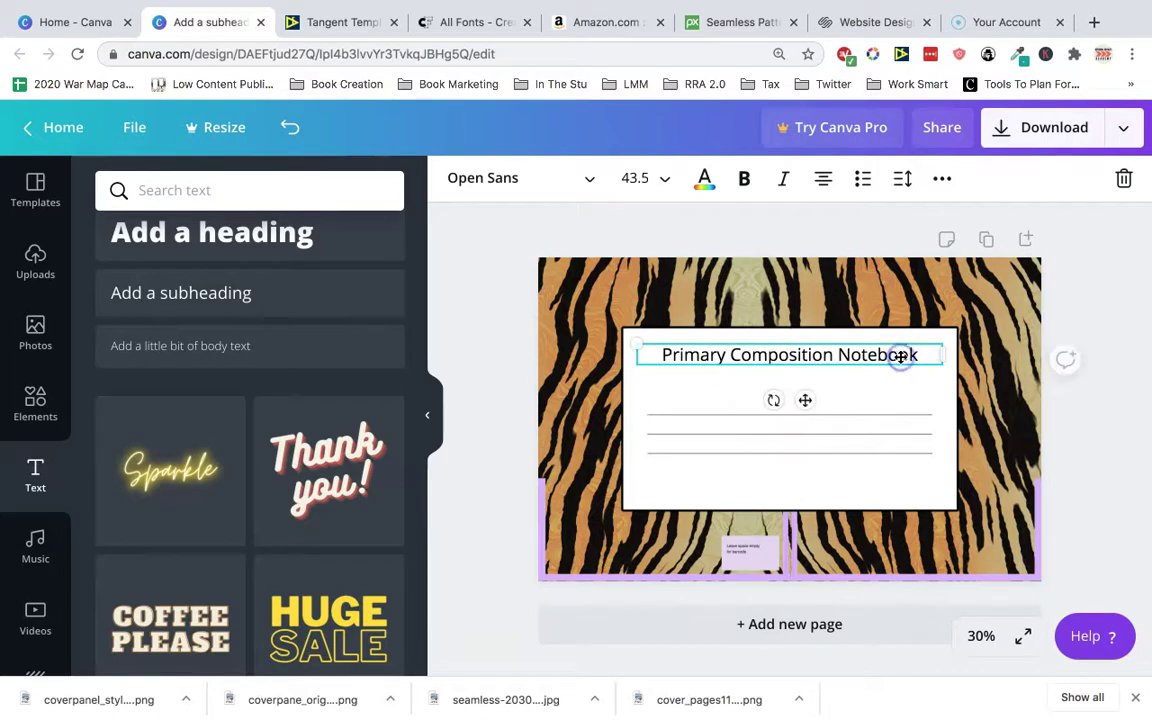
click(1077, 394)
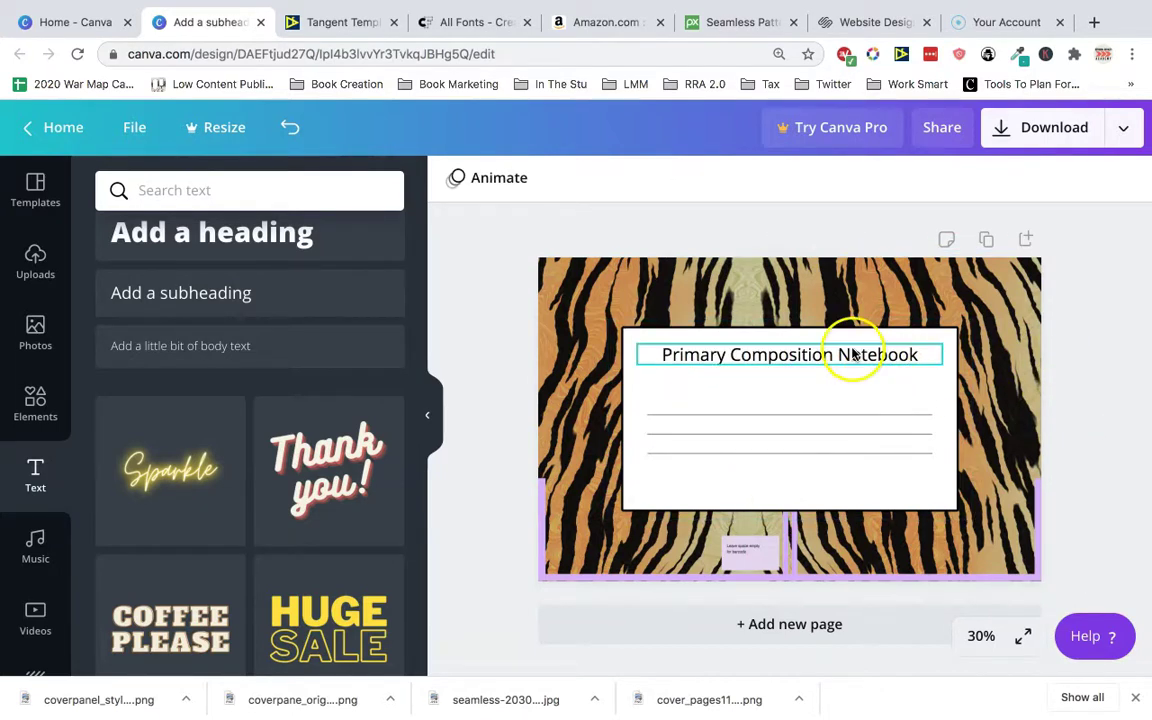
Step: Make the "Primary Composition Notebook" title bold, without italics
click(806, 355)
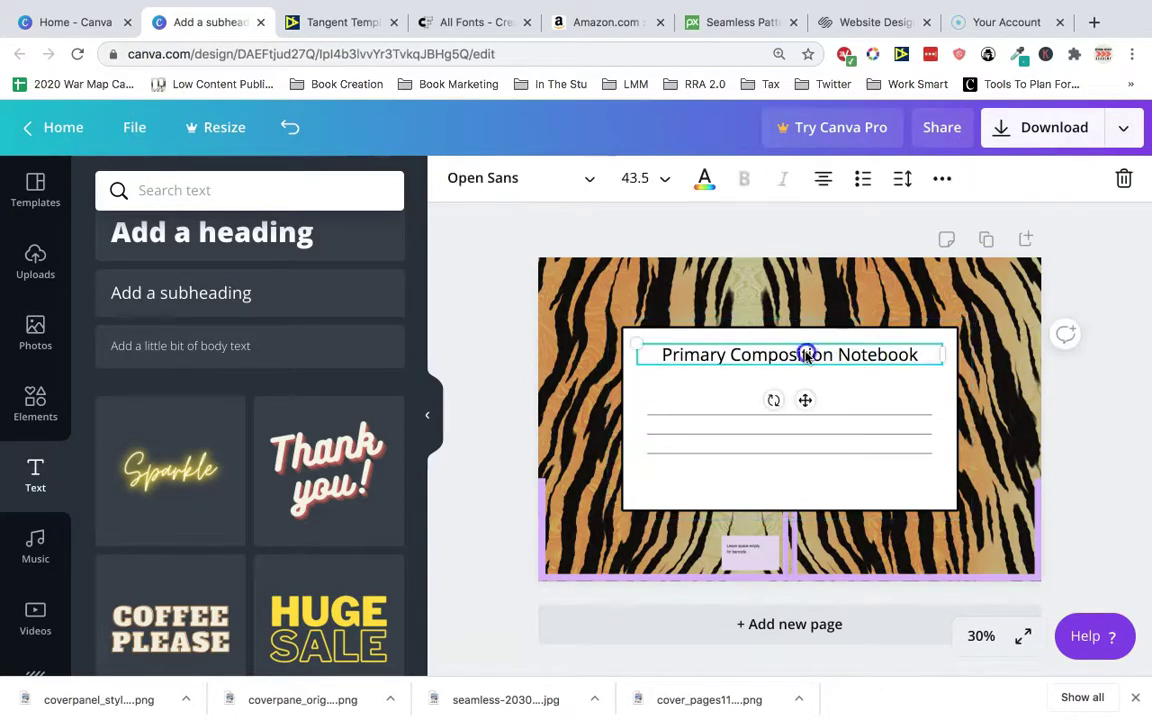
click(738, 182)
click(783, 177)
click(783, 177)
click(1113, 450)
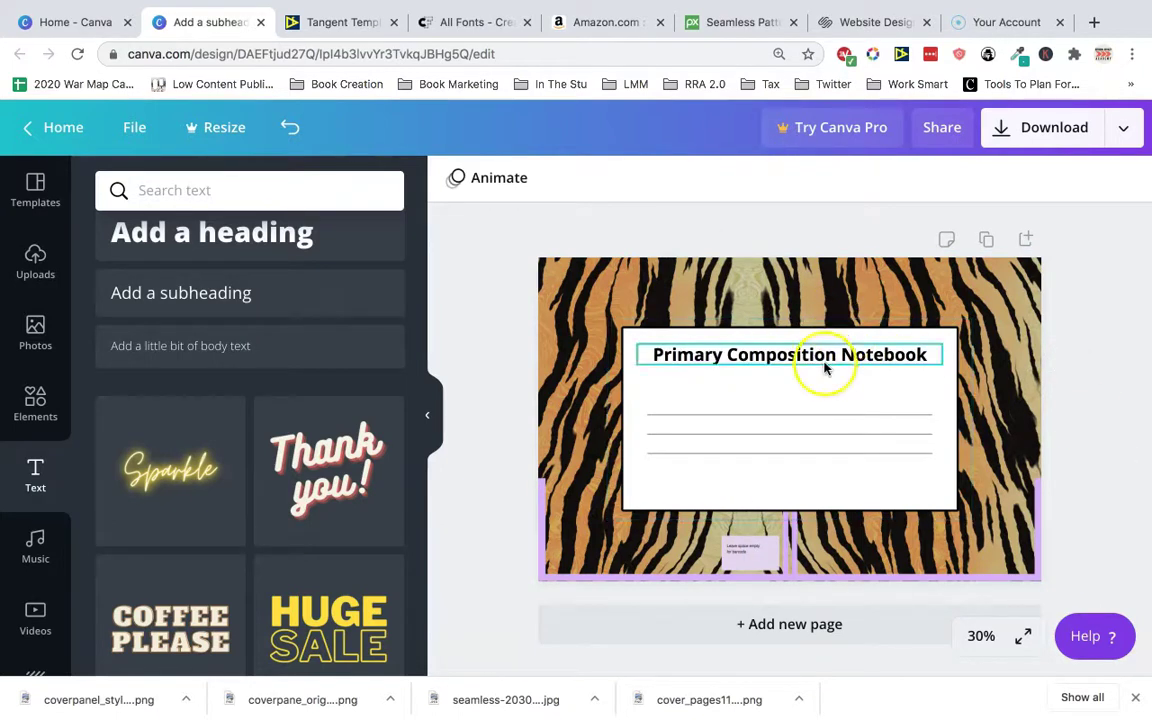
Step: Check the Amazon reference cover, duplicate the title directly below itself in Canva and change the copy's text to "Wide Ruled"
key(super+5)
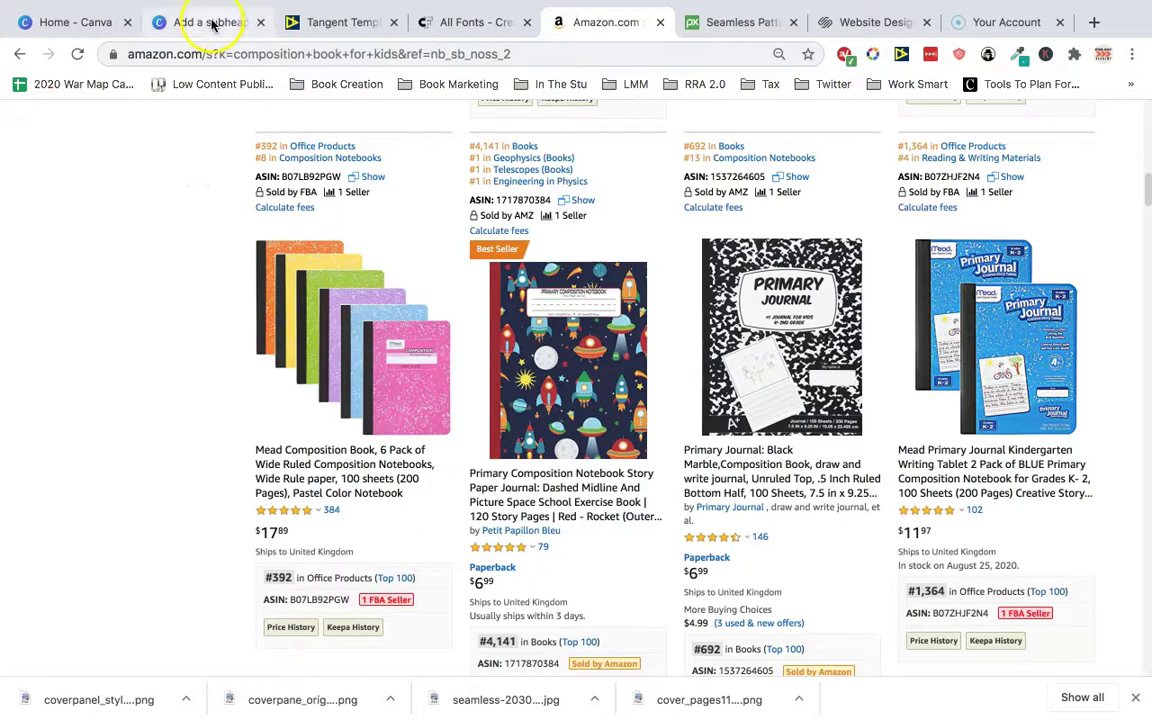
click(200, 22)
click(766, 358)
click(849, 394)
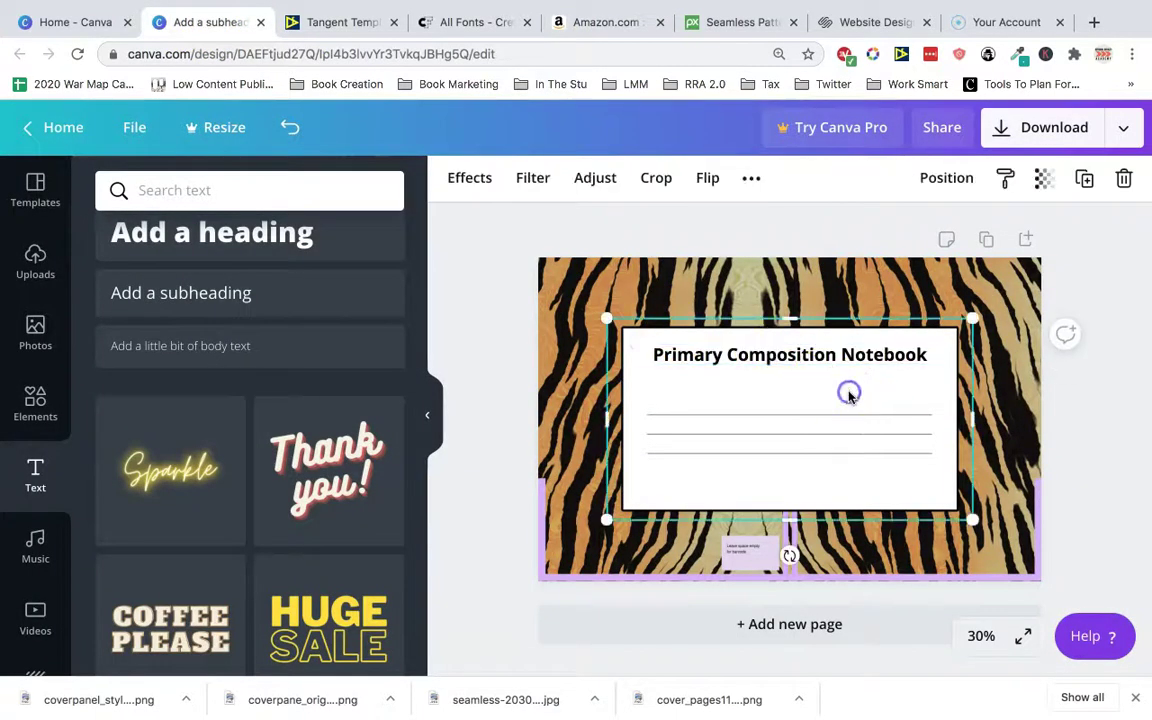
click(883, 362)
drag(884, 366, 873, 378)
text(Co)
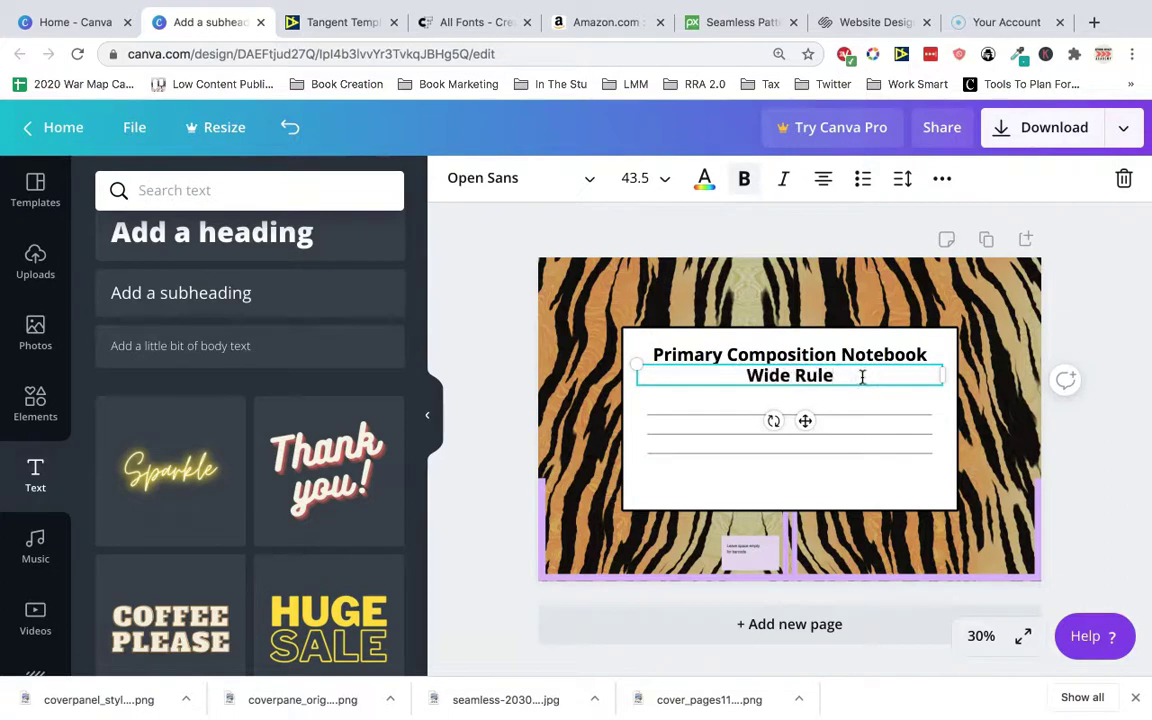
click(1115, 457)
Step: Remove bold from the "Wide Ruled" line and color it the medium gray taken from the panel image
click(871, 377)
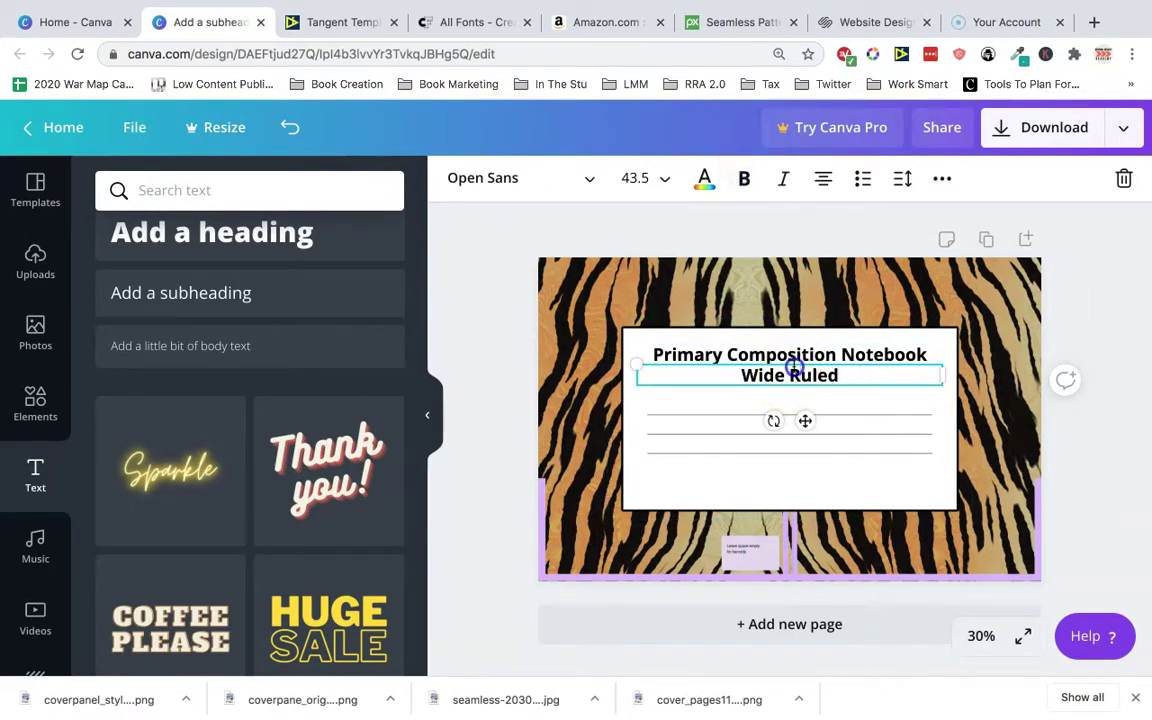
click(744, 178)
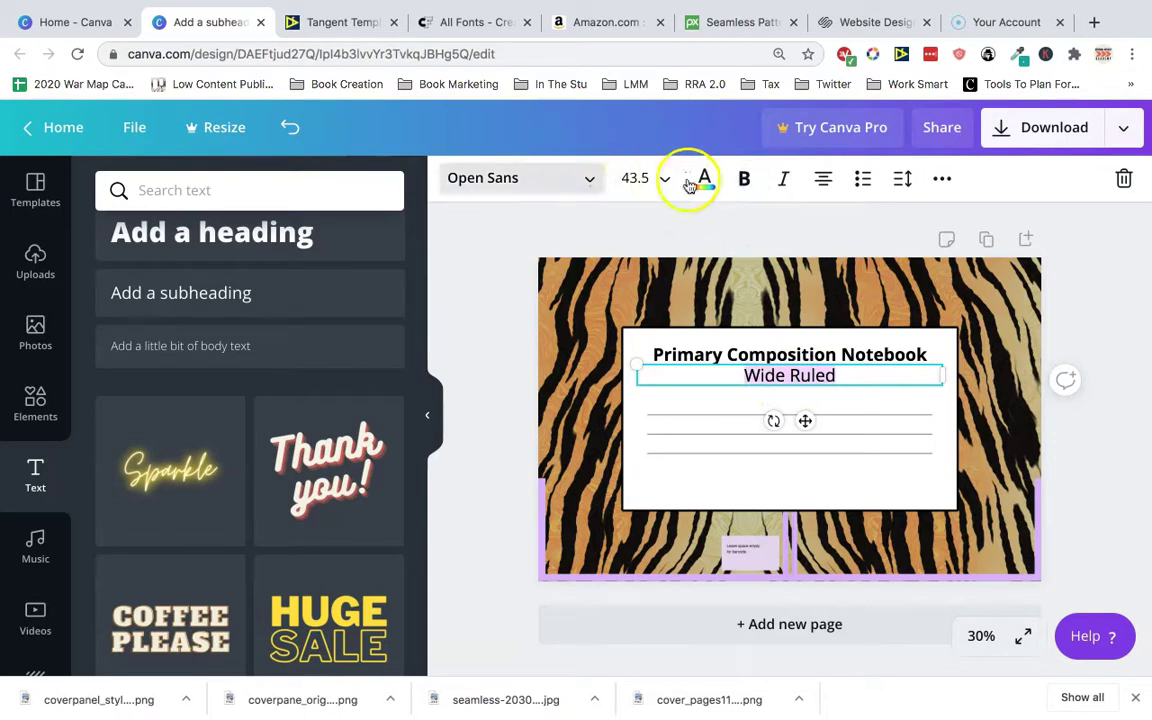
click(704, 180)
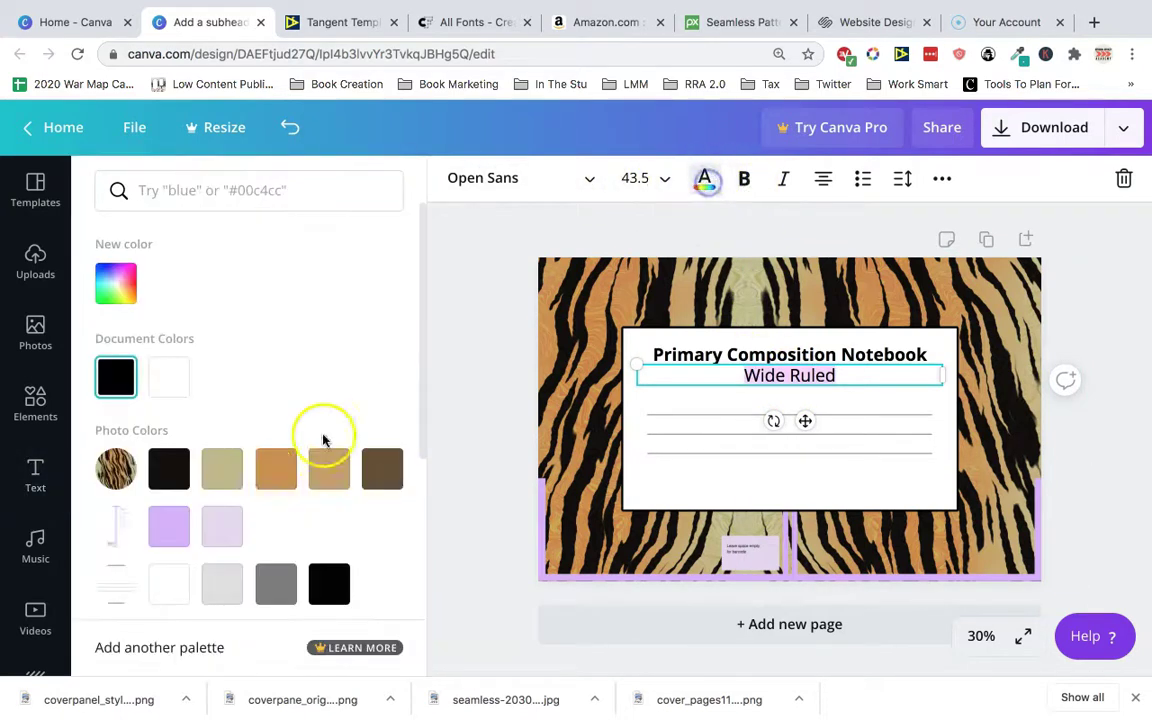
click(262, 575)
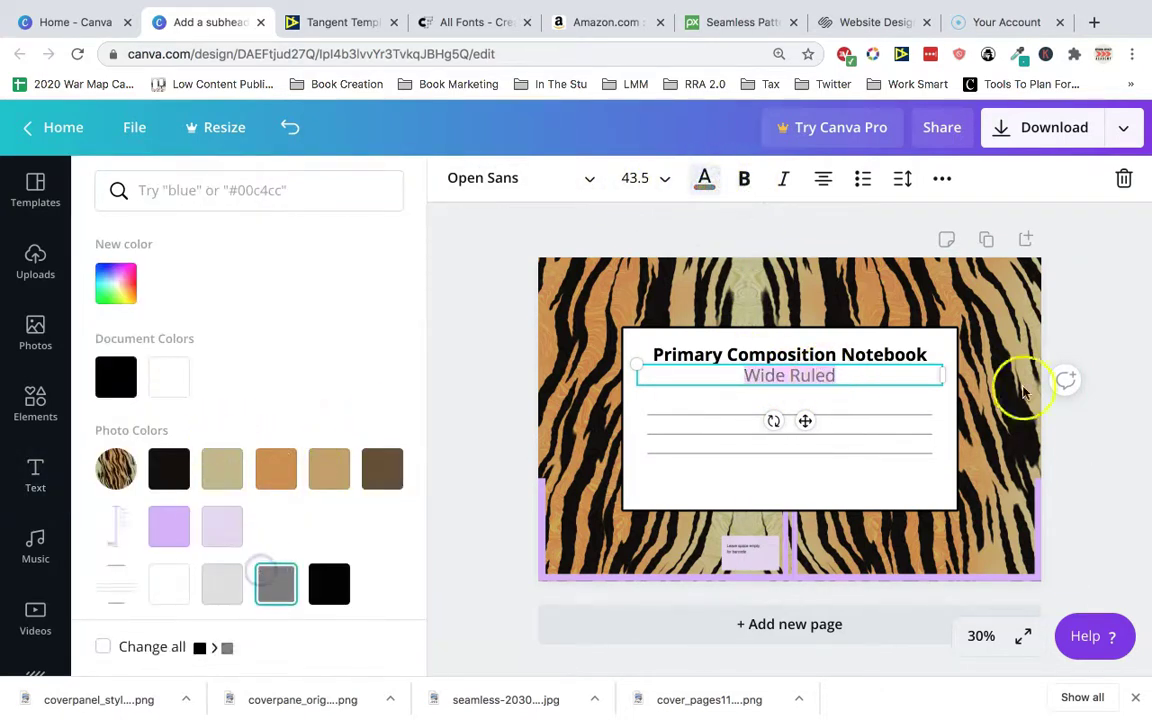
click(1117, 412)
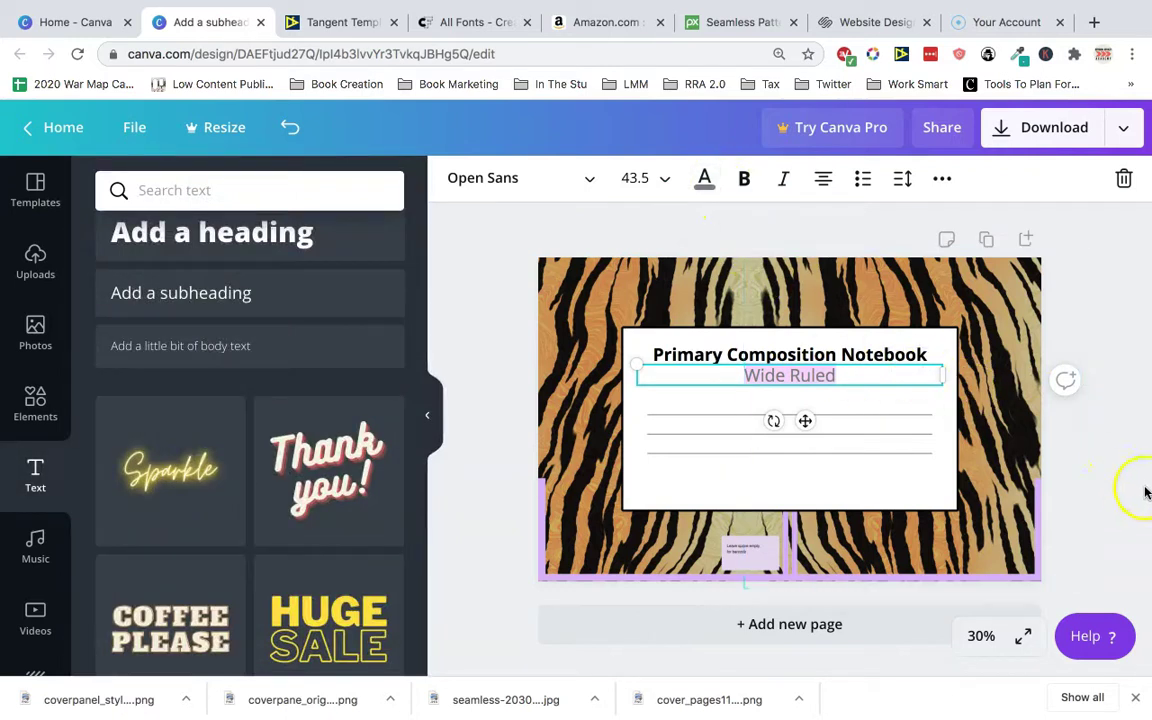
click(1090, 442)
Step: Scale the "Wide Ruled" line down to size 30 and center it beneath the title
click(835, 388)
drag(944, 357, 855, 379)
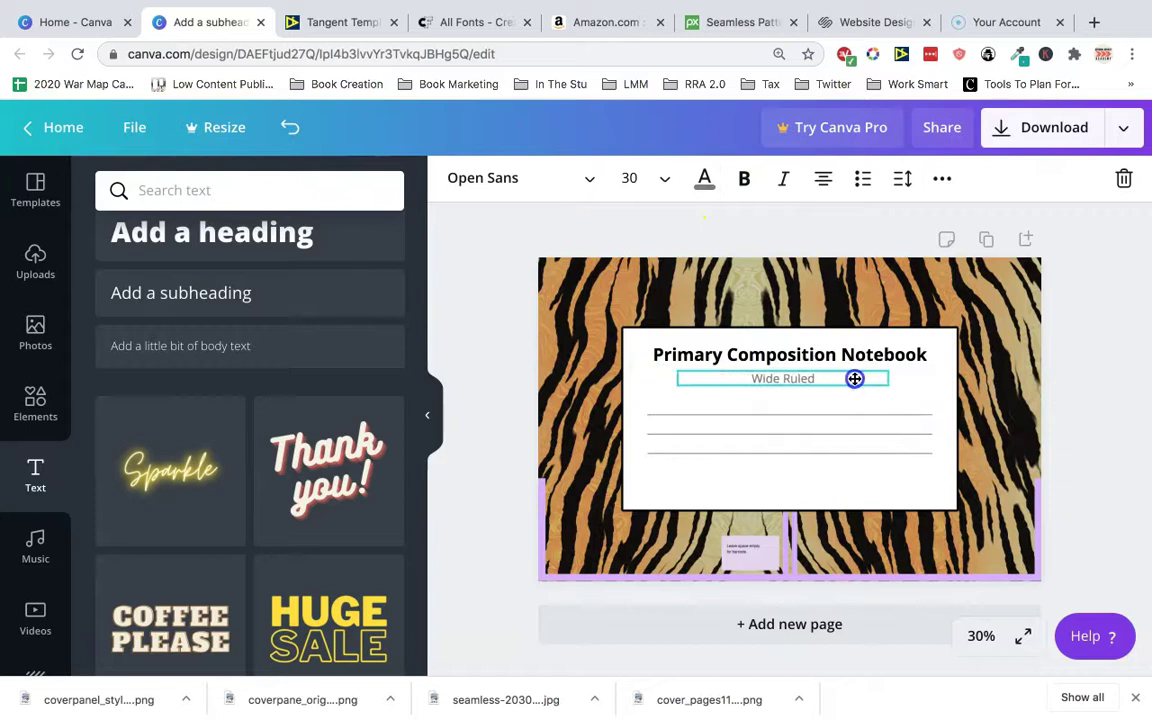
click(1090, 337)
Step: Extend the subtitle to read "Wide Ruled | 8.5 x 11" | 120 Pages"
click(846, 379)
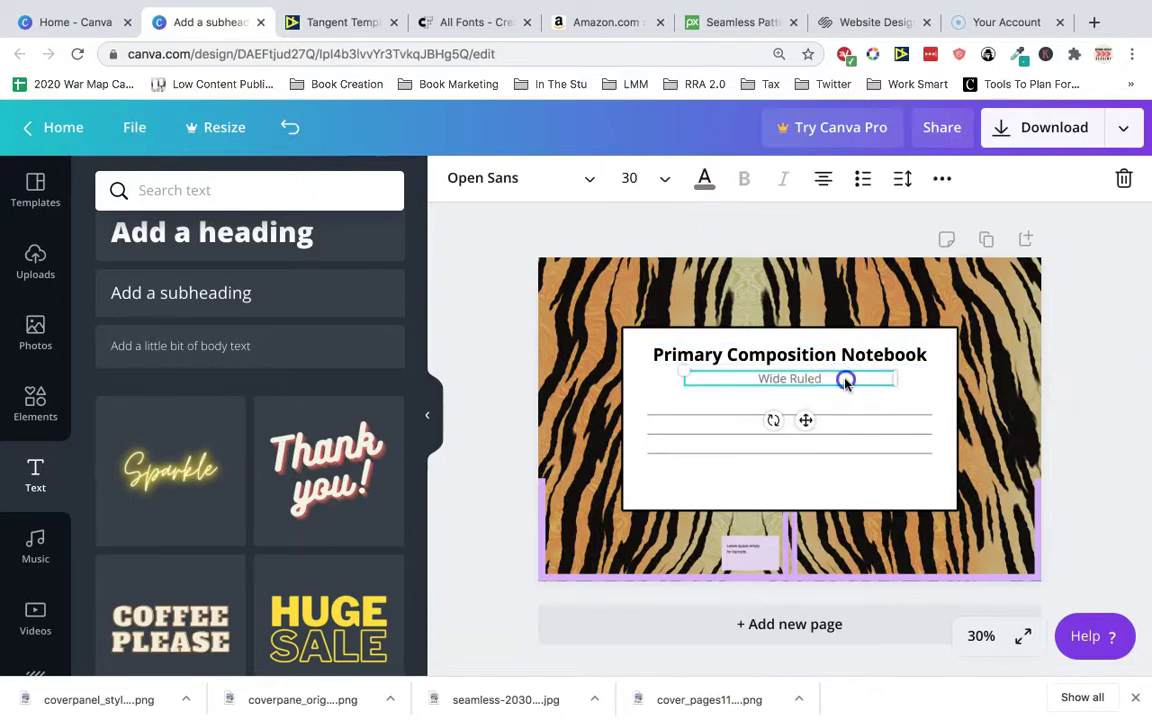
text(| 8)
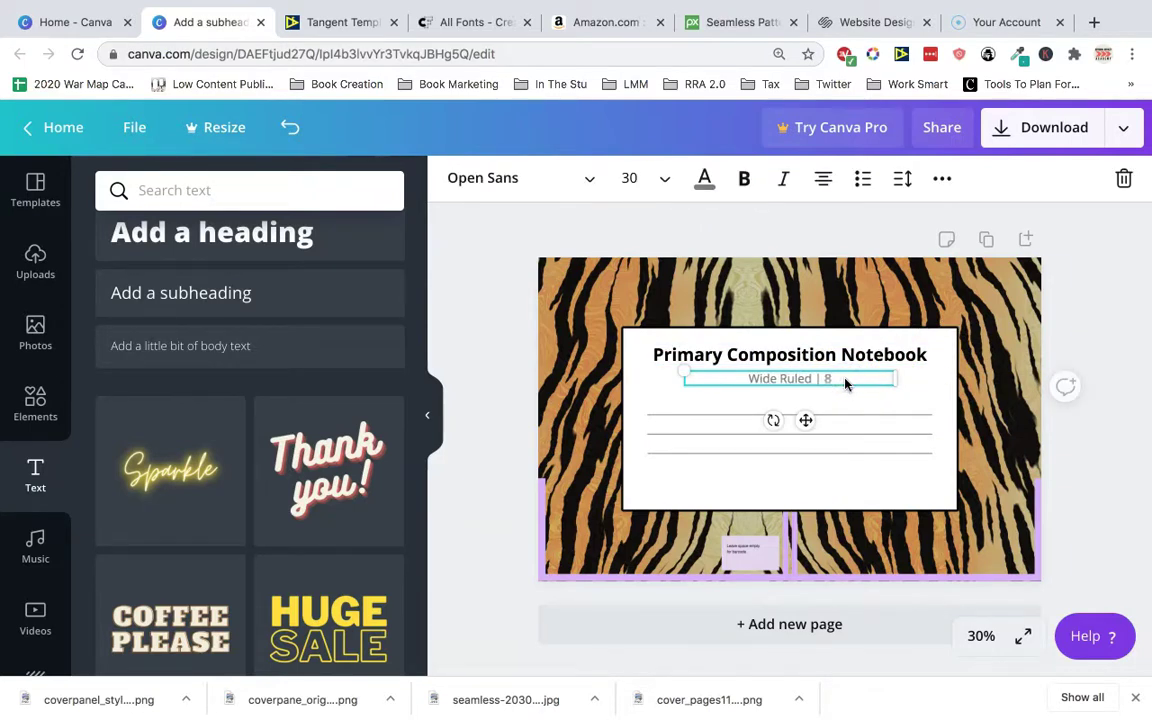
text(.5 x 11" | 120 Pages)
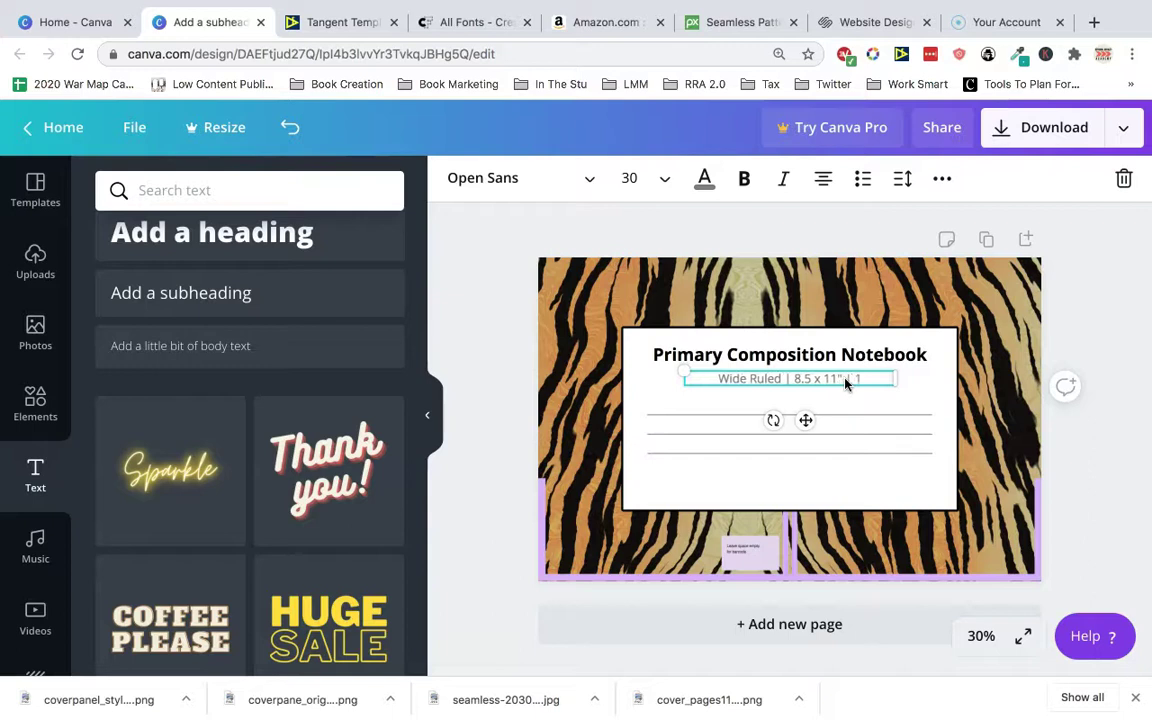
click(1064, 426)
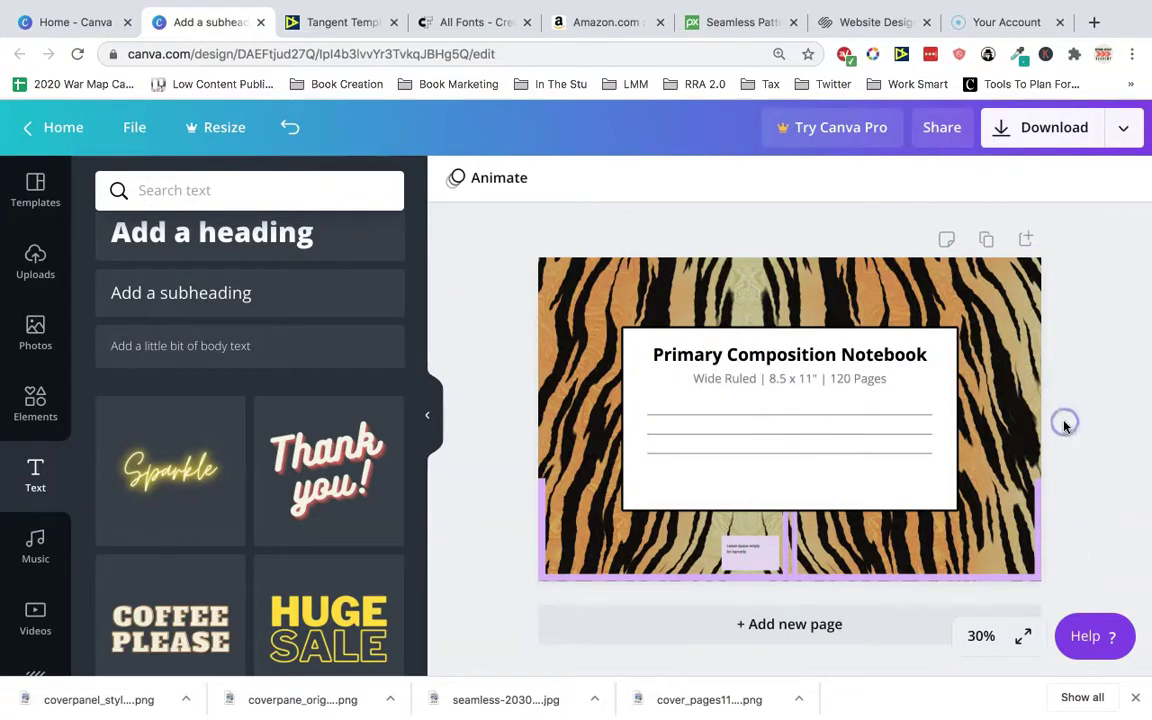
Step: Lock both tiger-stripe background images in place
click(997, 406)
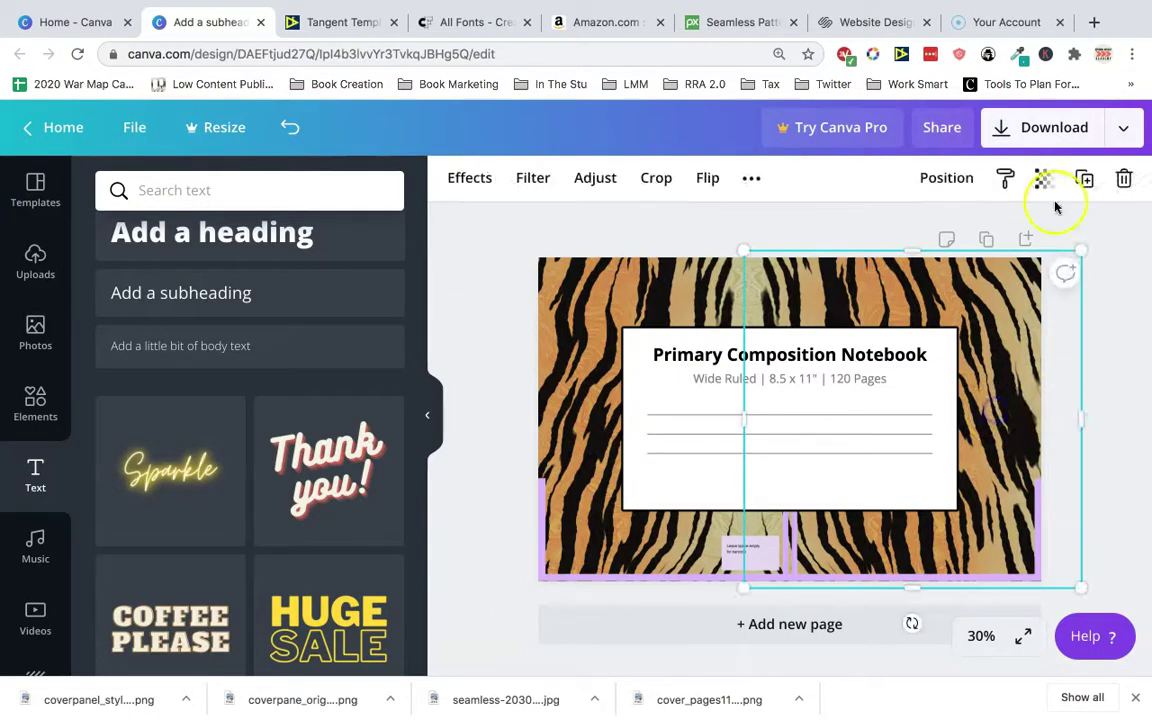
drag(975, 265, 661, 263)
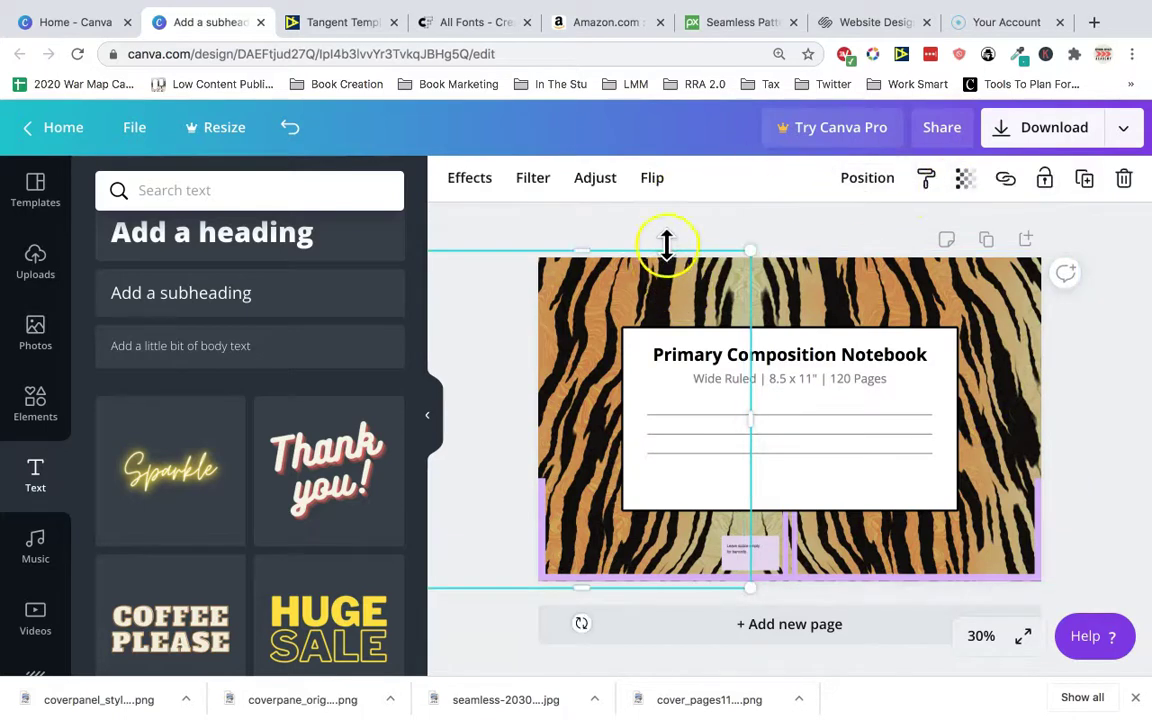
click(1043, 178)
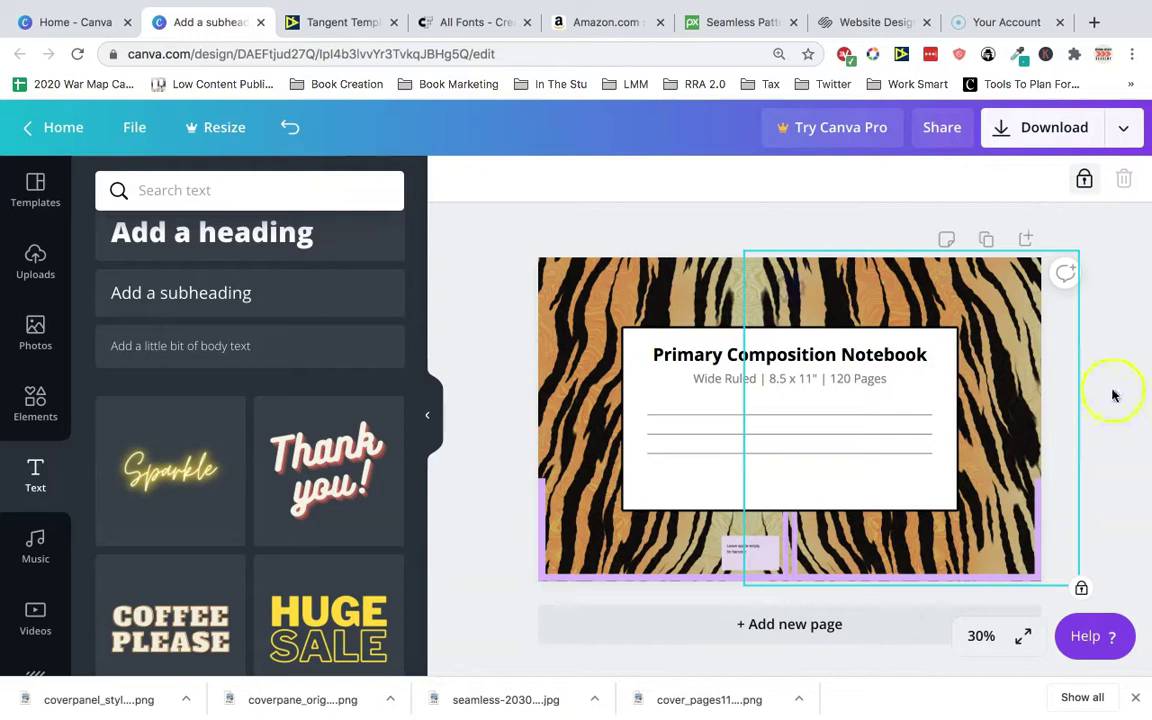
Step: Select the lined panel with its two text lines, scale them down together and move them onto the front cover
drag(1092, 421, 650, 330)
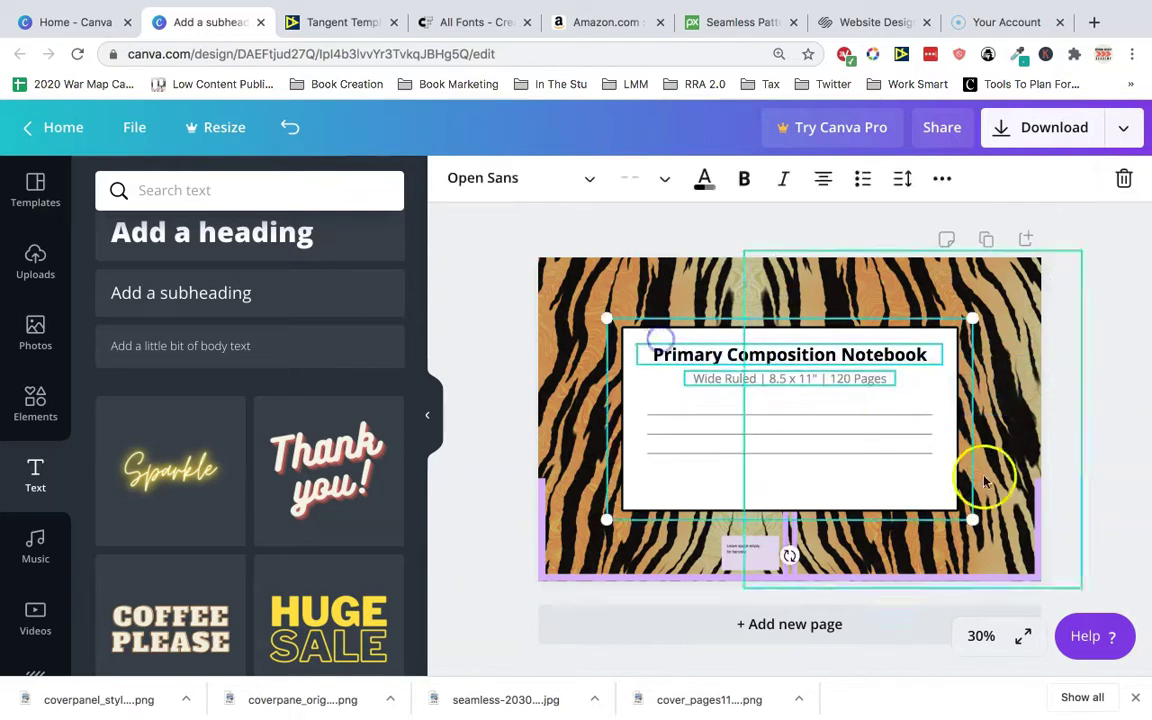
drag(983, 519, 805, 393)
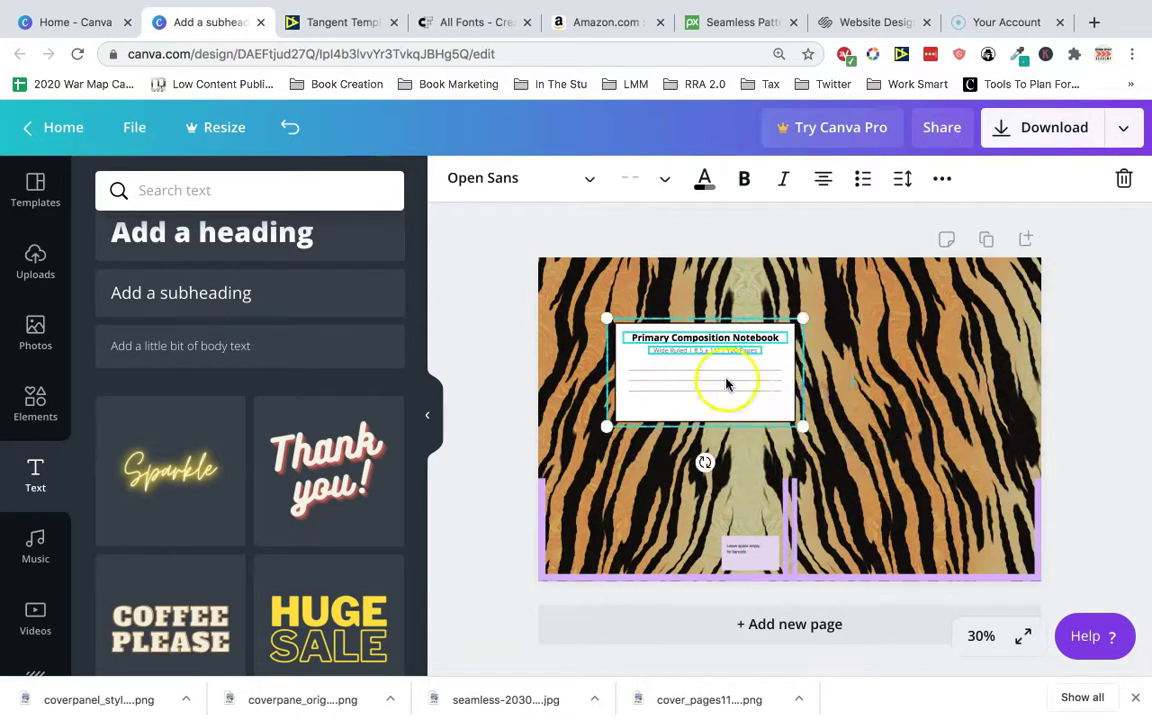
drag(728, 380, 938, 379)
Step: Group the lined panel with its title and subtitle
click(941, 178)
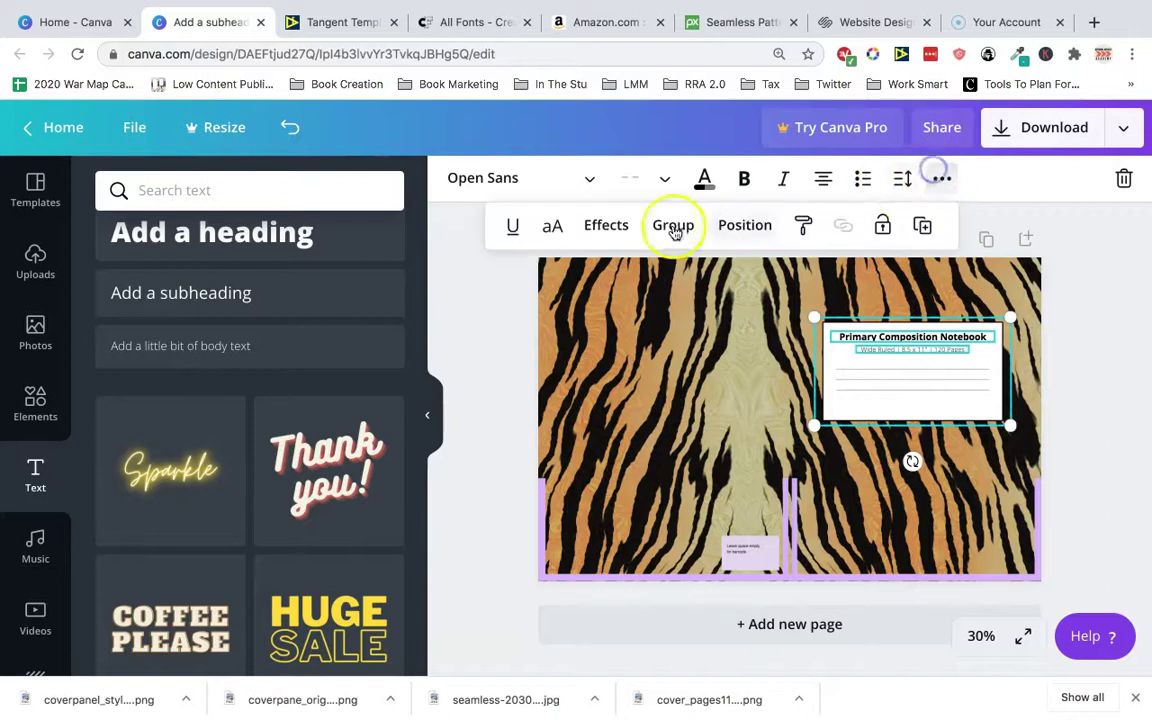
click(670, 226)
click(951, 404)
click(1095, 420)
Step: Move the grouped title panel slightly higher on the front cover and scale it down a little
click(908, 384)
drag(908, 384, 910, 363)
drag(1012, 408, 956, 363)
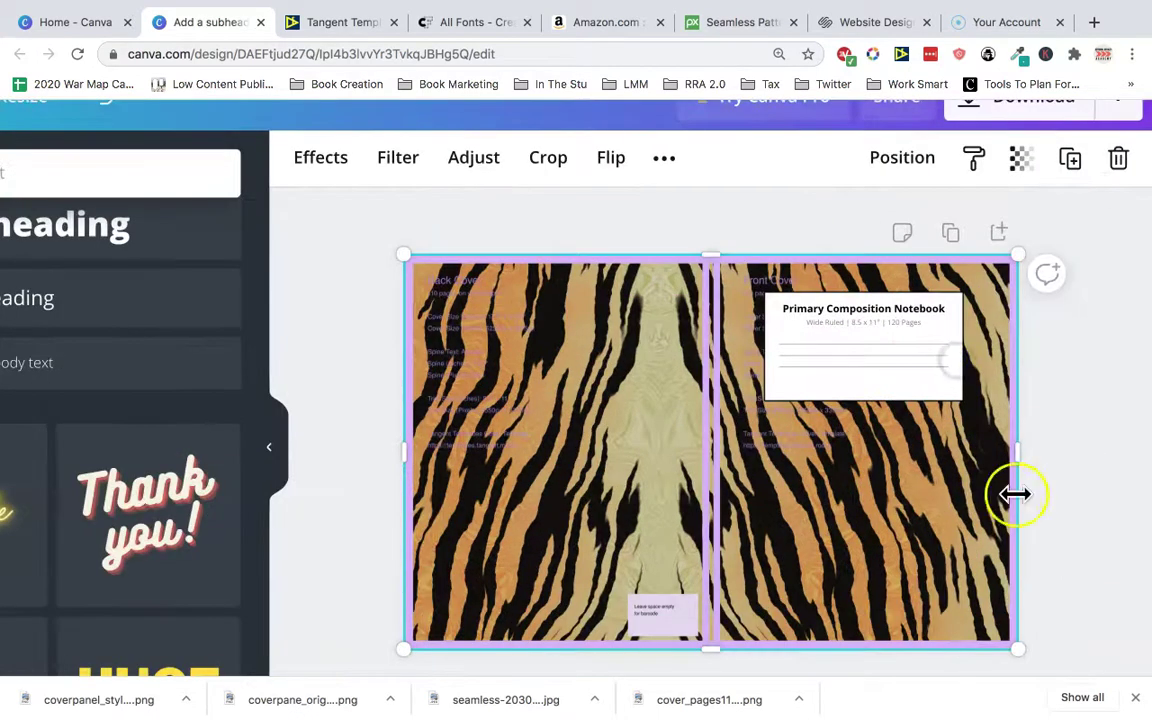
Step: Crop the full cover template from its upper edge so only the lower part of the page shows it
click(1059, 502)
click(790, 335)
click(709, 327)
drag(710, 254, 708, 414)
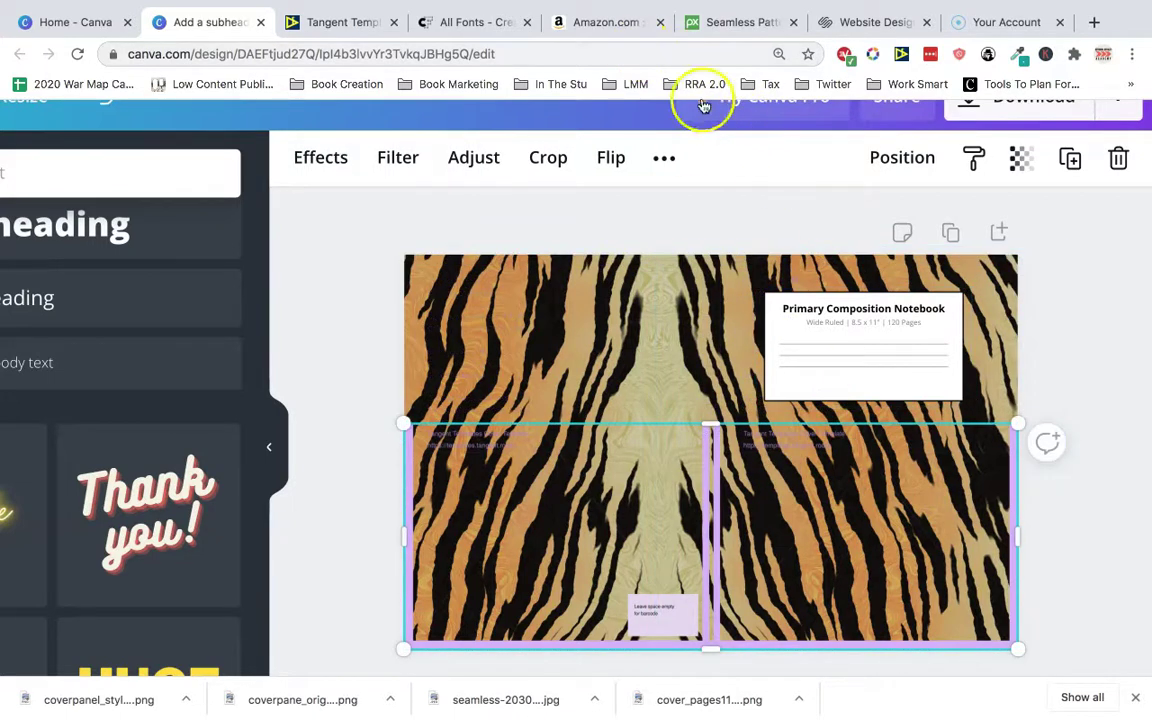
Step: Switch to Amazon, examine the front cover designs and spines of the listed composition notebooks, and return to the Canva design
click(607, 24)
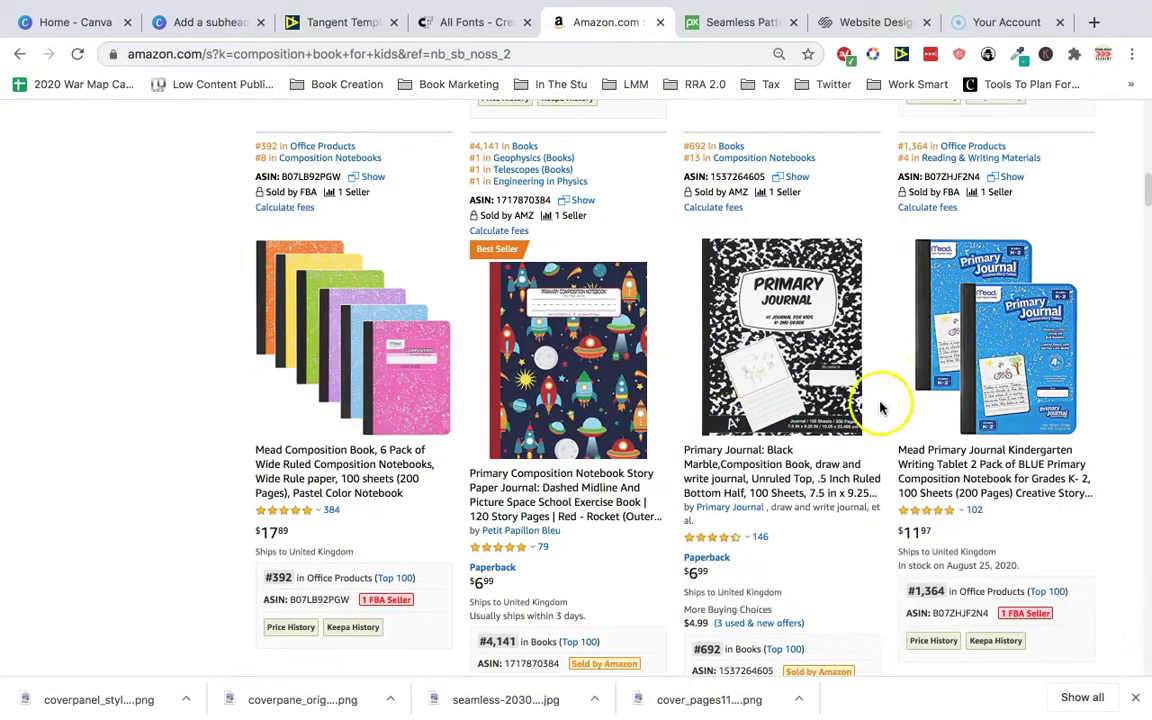
mouse_move(590, 320)
scroll(575, 325, up, 5)
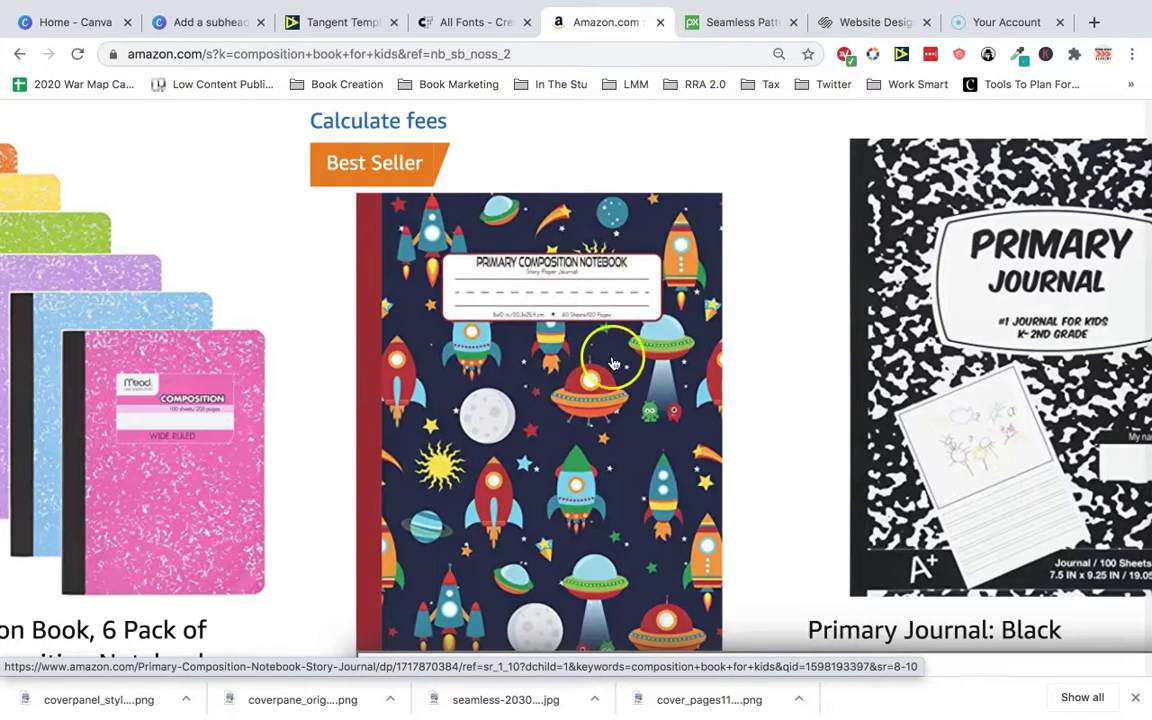
scroll(614, 362, down, 5)
mouse_move(960, 310)
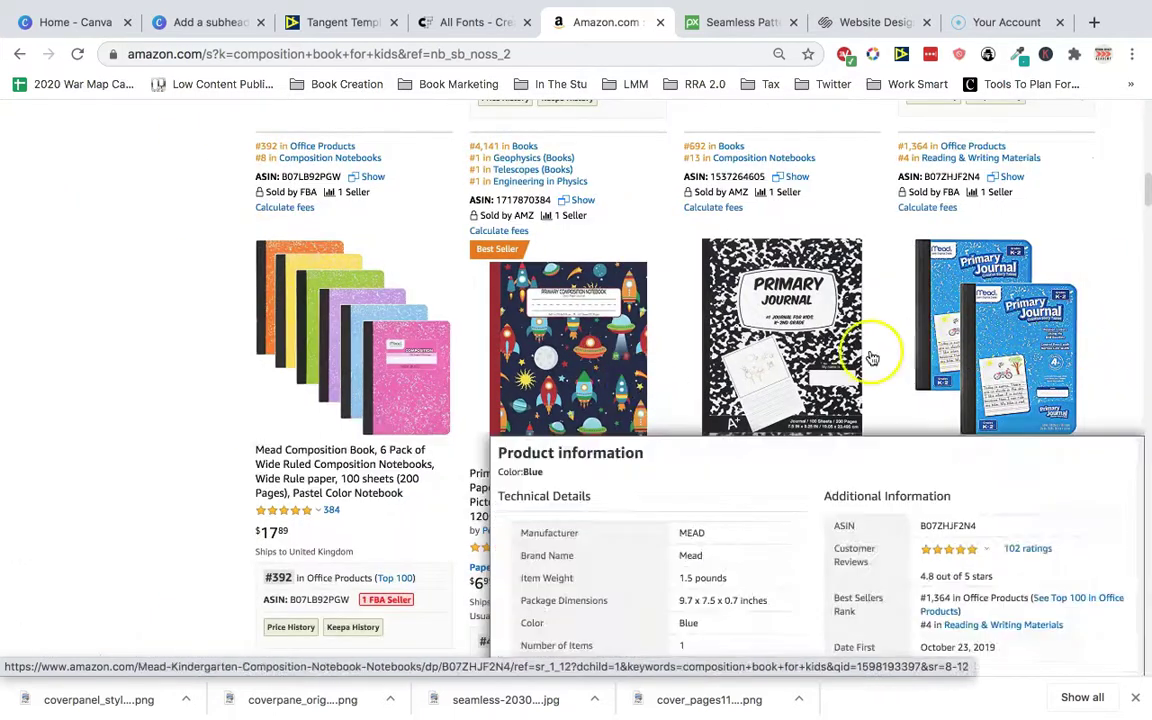
scroll(876, 358, down, 1)
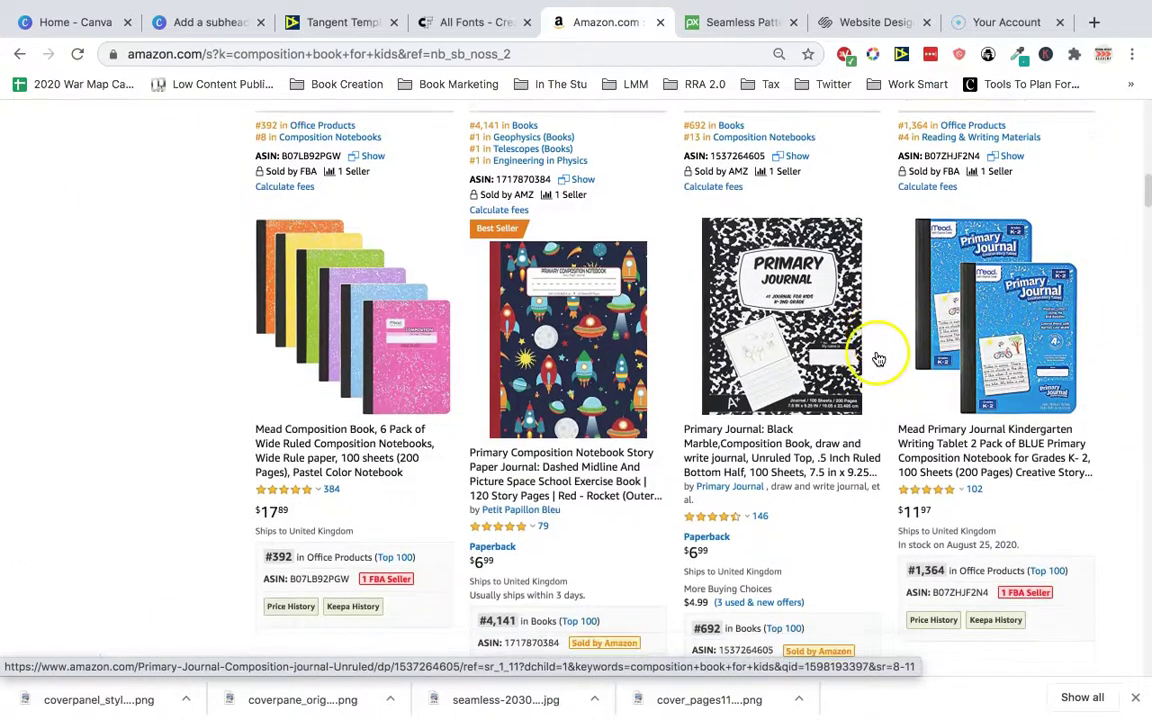
mouse_move(706, 291)
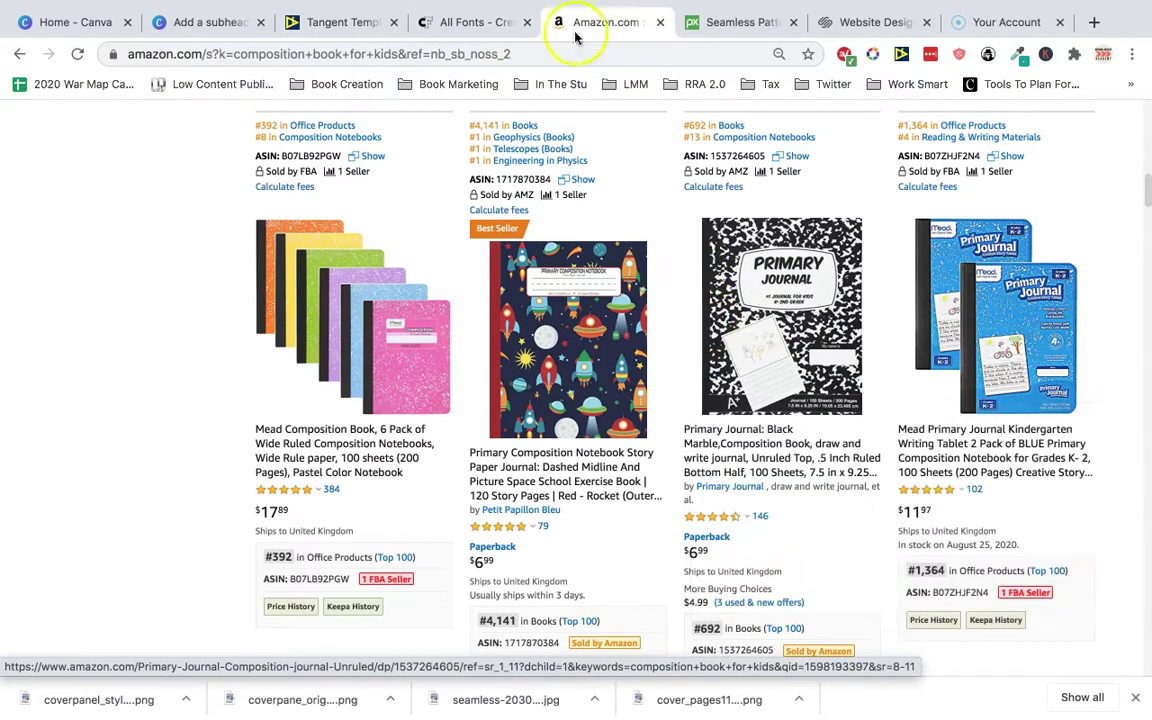
click(480, 22)
click(212, 22)
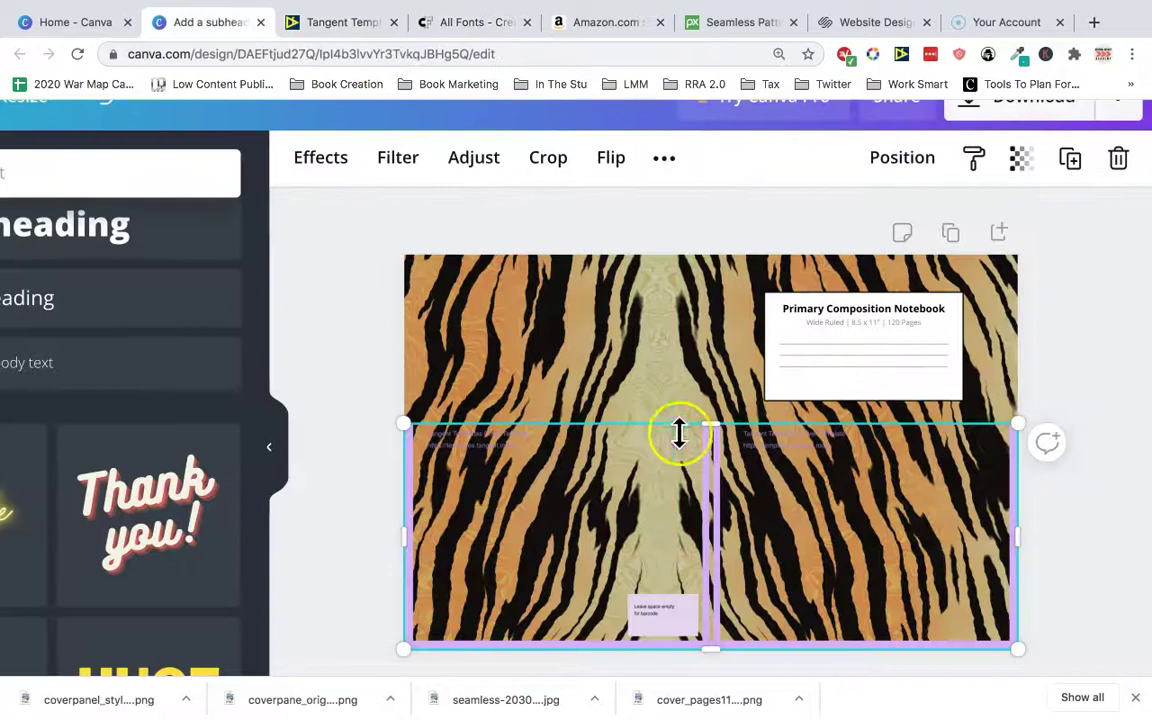
Step: Raise the cover template's upper crop edge a little and add a solid square found by searching the elements for "square"
drag(714, 361, 714, 363)
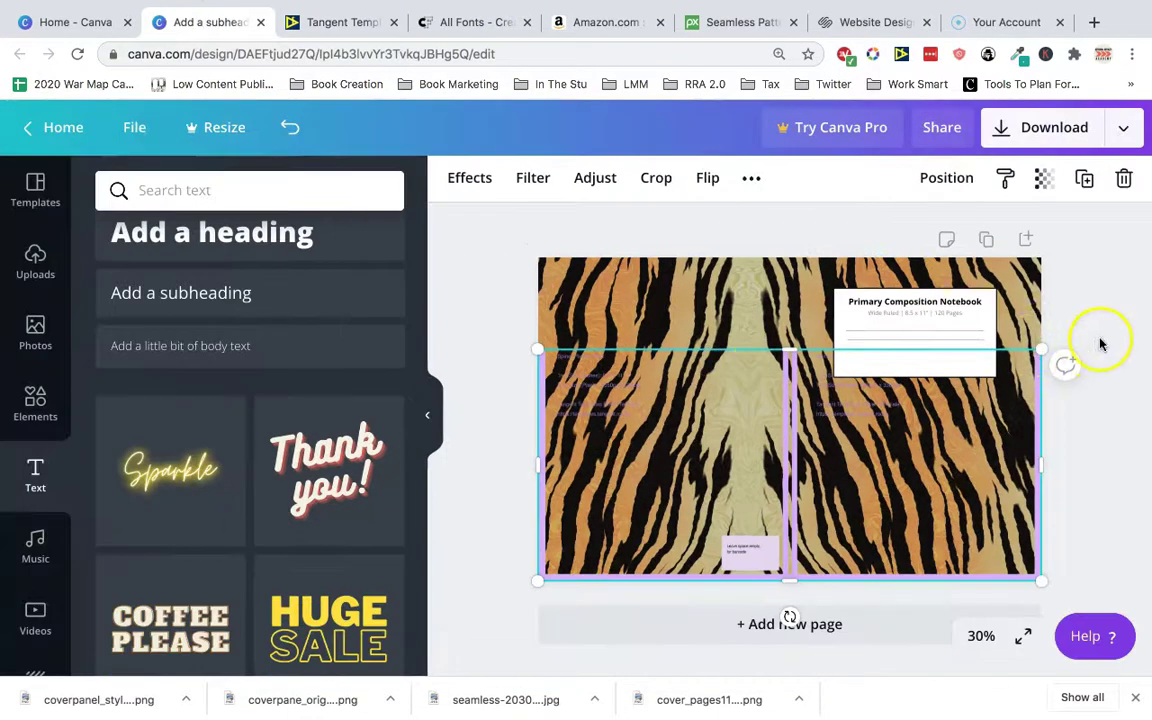
drag(790, 349, 788, 318)
click(33, 398)
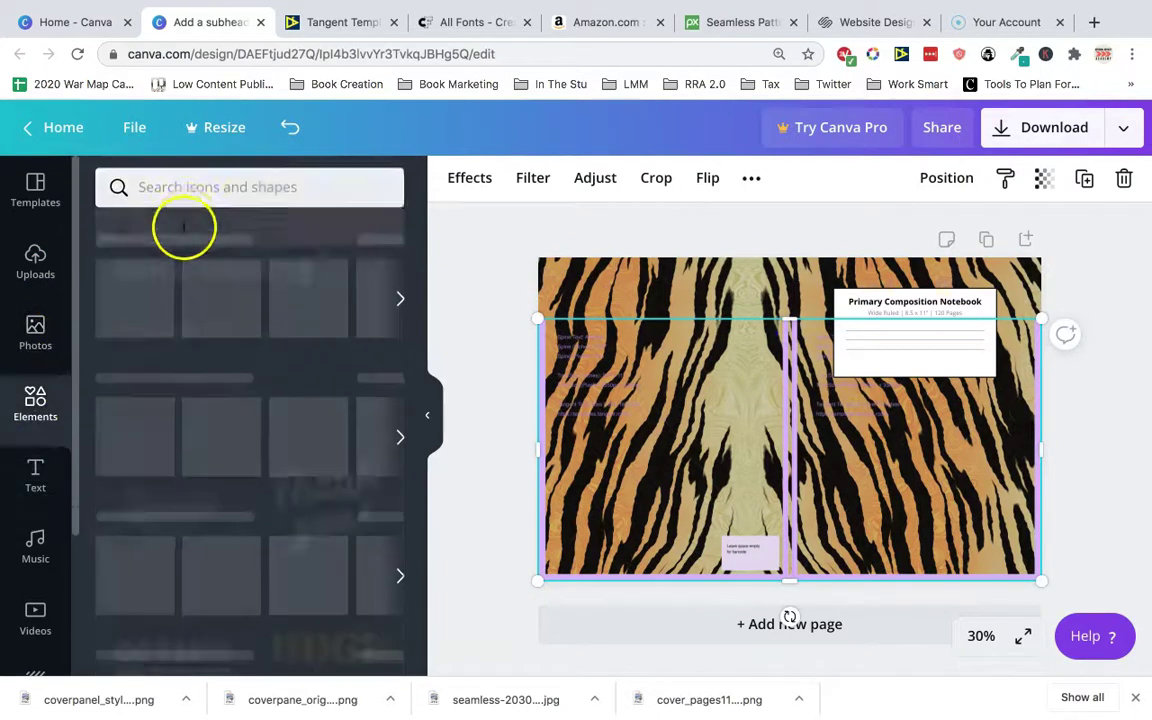
click(200, 199)
text(square)
key(Return)
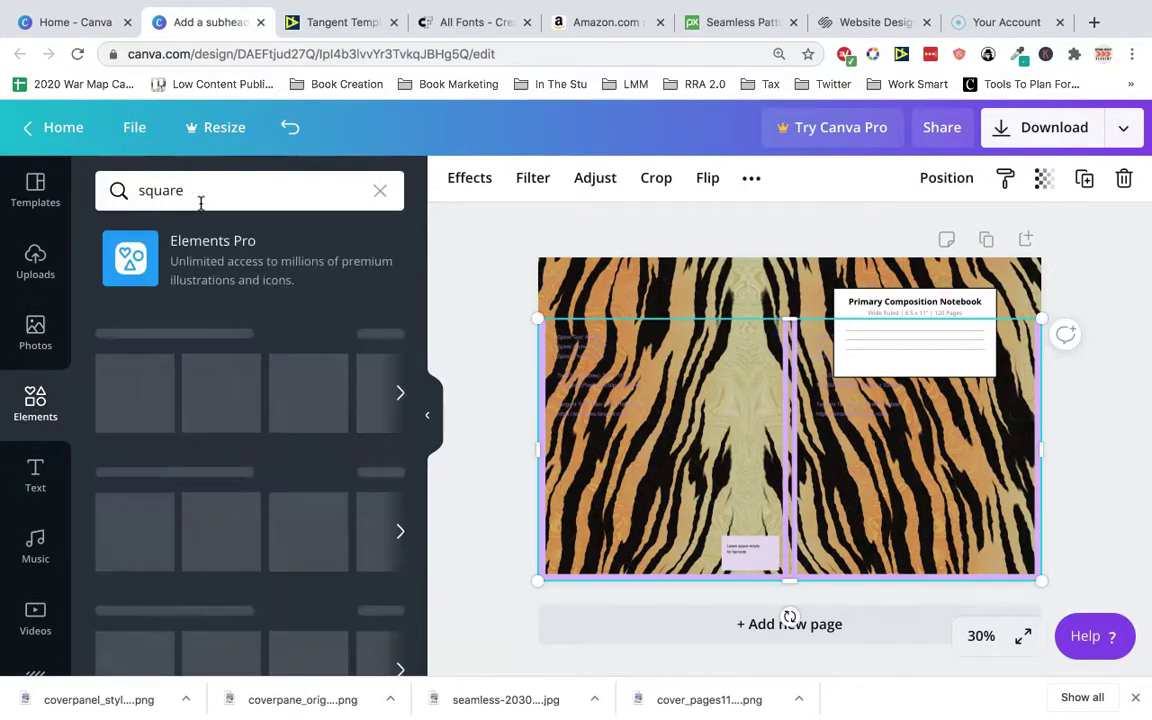
click(172, 352)
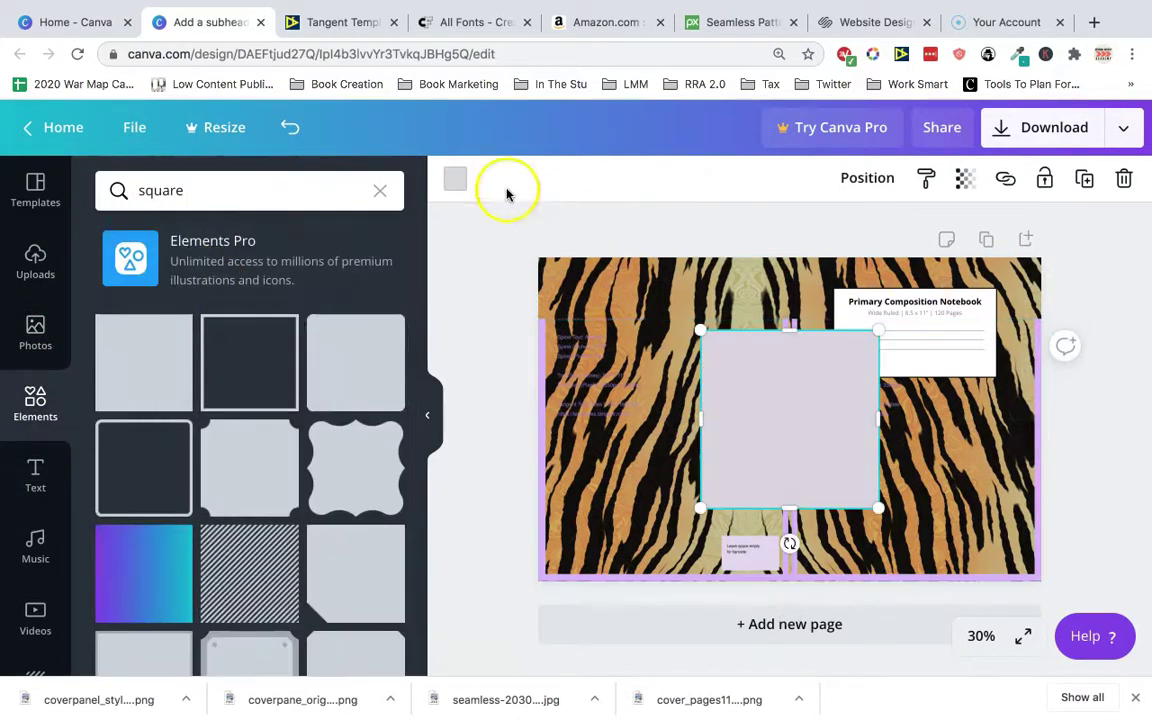
Step: Fill the square with black, reshape it into a narrow strip taller than the page, and centre it over the spine
click(456, 179)
click(116, 376)
drag(885, 405, 764, 404)
drag(731, 330, 734, 235)
drag(731, 508, 731, 595)
drag(732, 470, 793, 460)
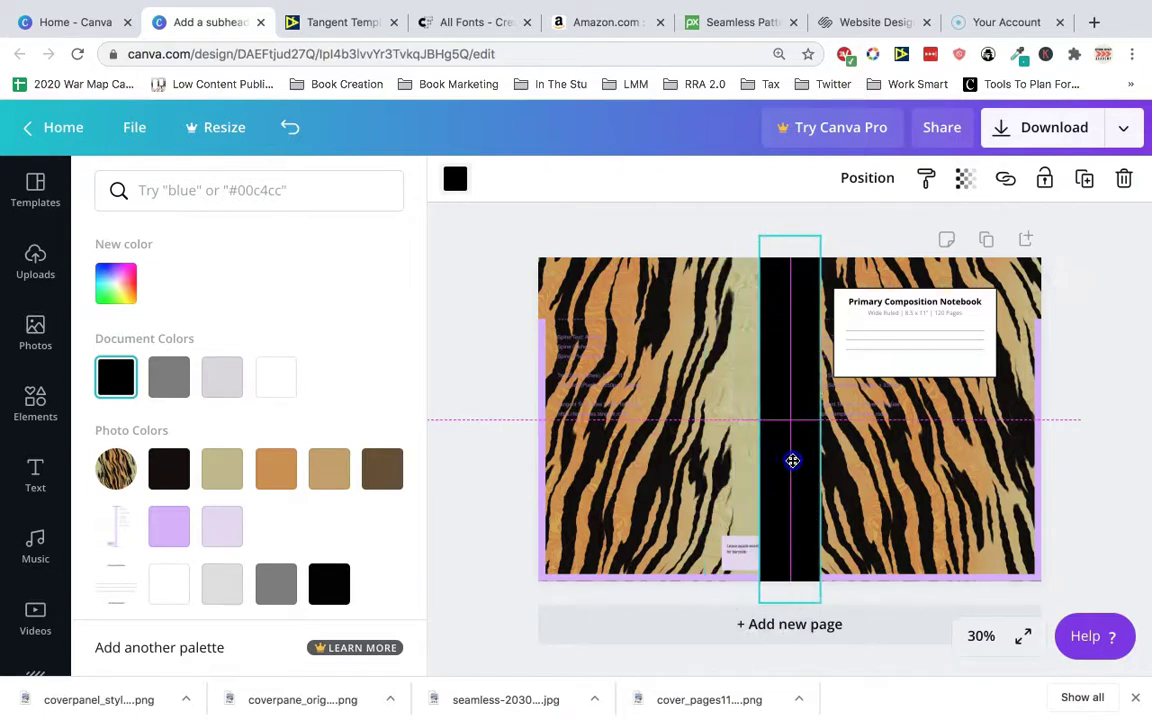
Step: Crop the cover template from its upper edge down to about the middle of the page
click(883, 393)
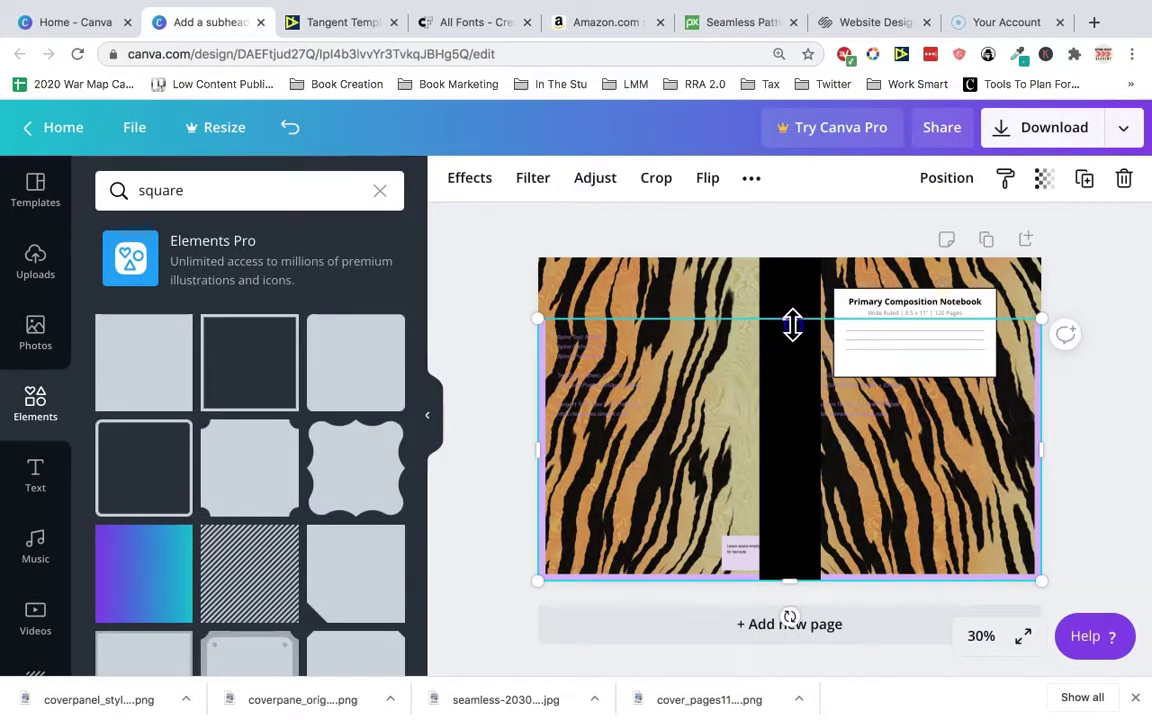
click(946, 177)
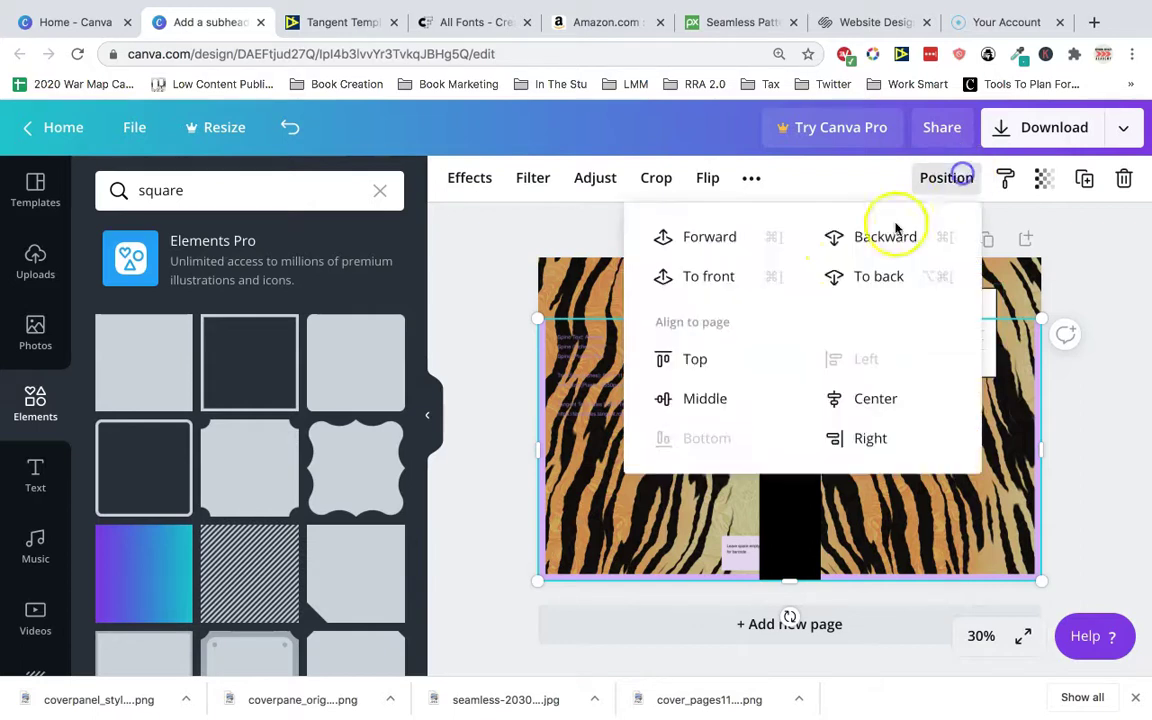
click(751, 256)
drag(790, 318, 1040, 400)
click(1052, 378)
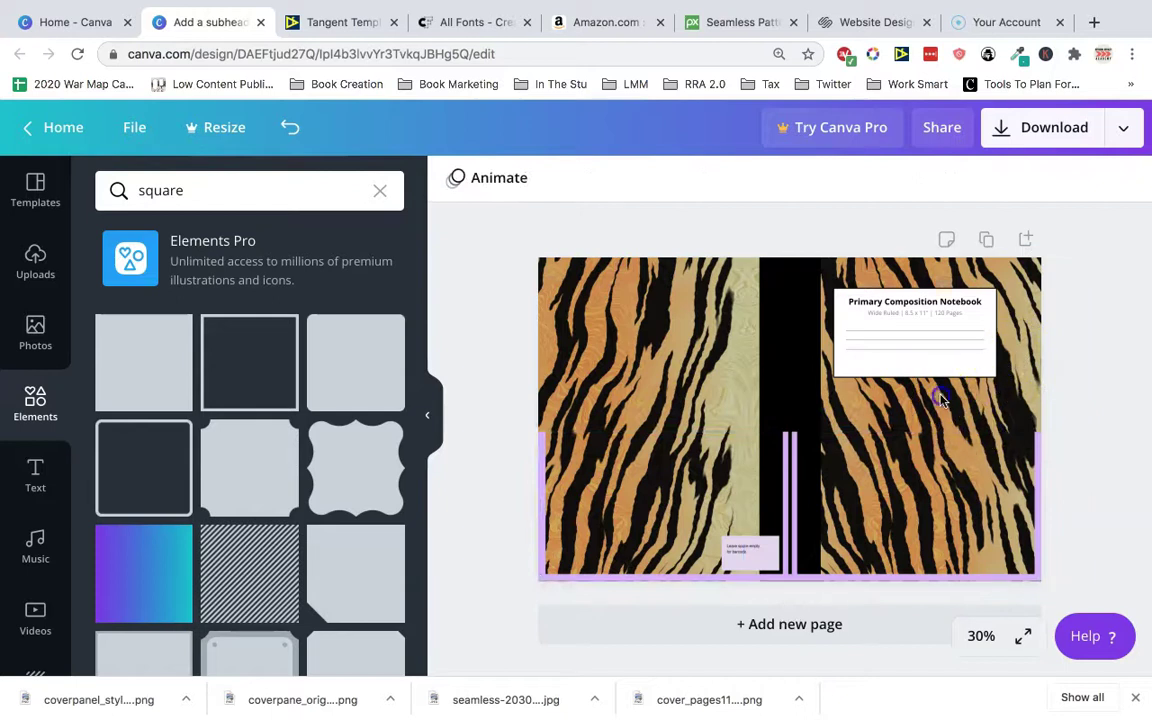
Step: Move the grouped title panel slightly up towards the outer edge of the front cover and check it against the template uncropped to full height
click(916, 300)
click(915, 297)
drag(918, 296, 928, 293)
click(830, 442)
drag(777, 424, 800, 249)
scroll(975, 329, up, 5)
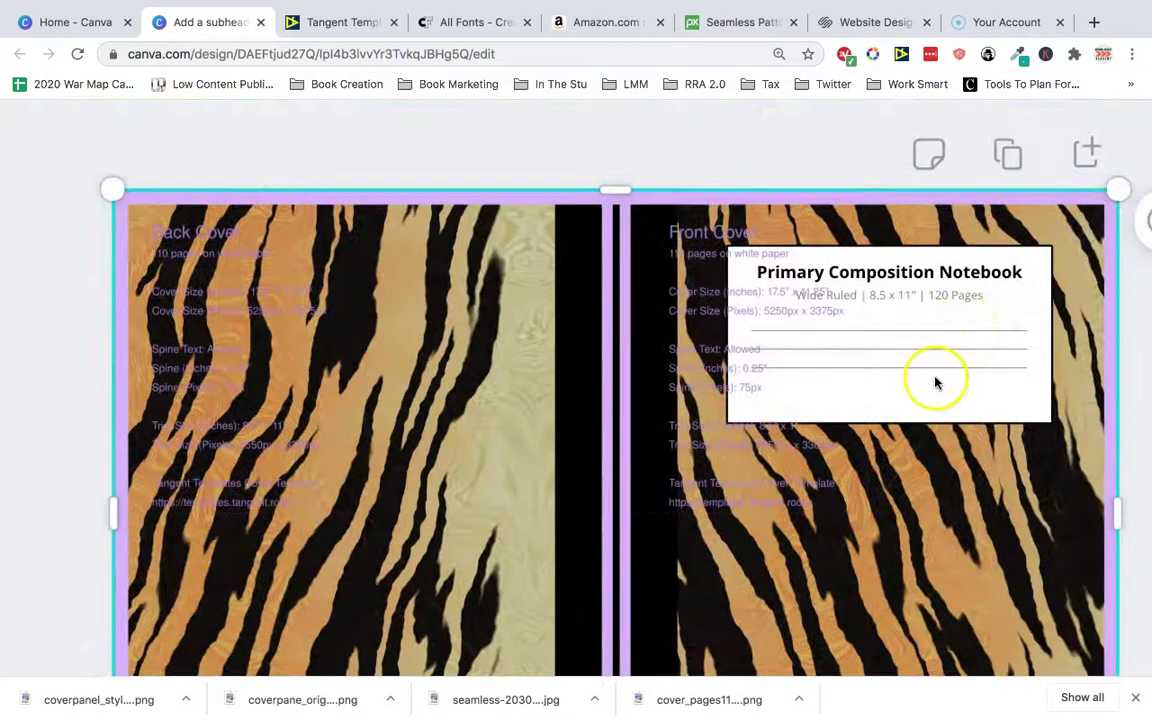
Step: Crop the cover template partway down from its upper edge and scale the title panel down slightly from its lower corner
drag(643, 203, 640, 318)
click(880, 278)
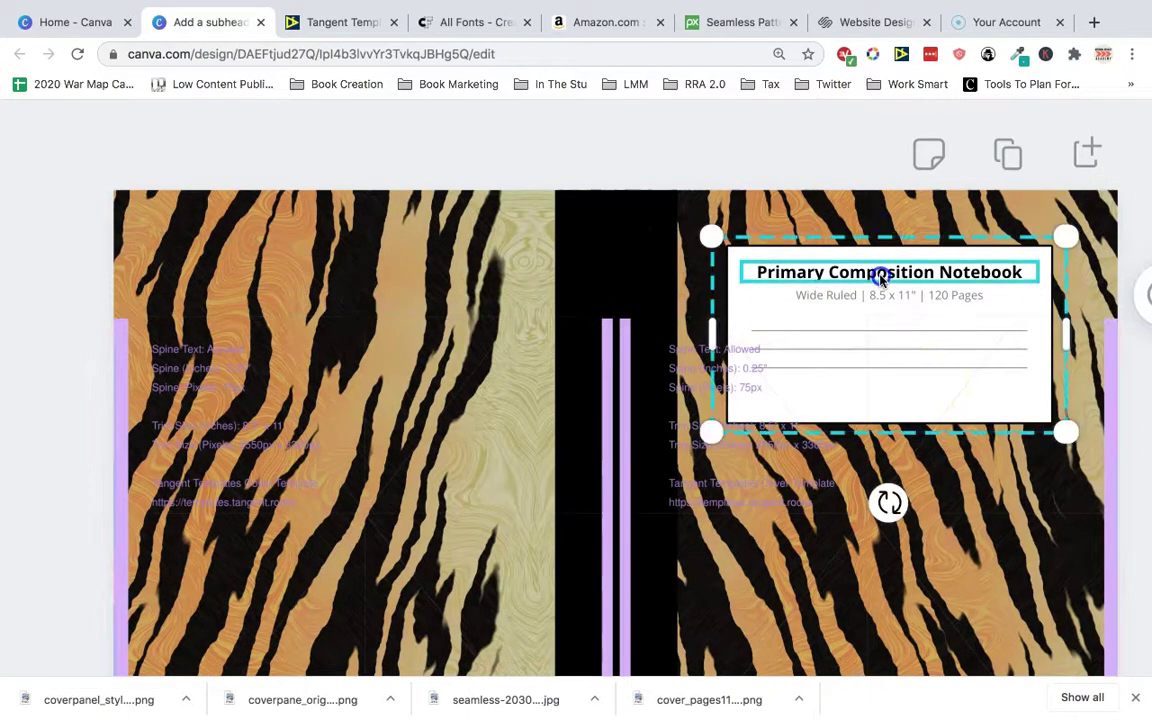
drag(718, 436, 724, 431)
Step: Uncrop the cover template to full height, and crop it down to a strip about 1.9 in high along the page bottom
click(626, 397)
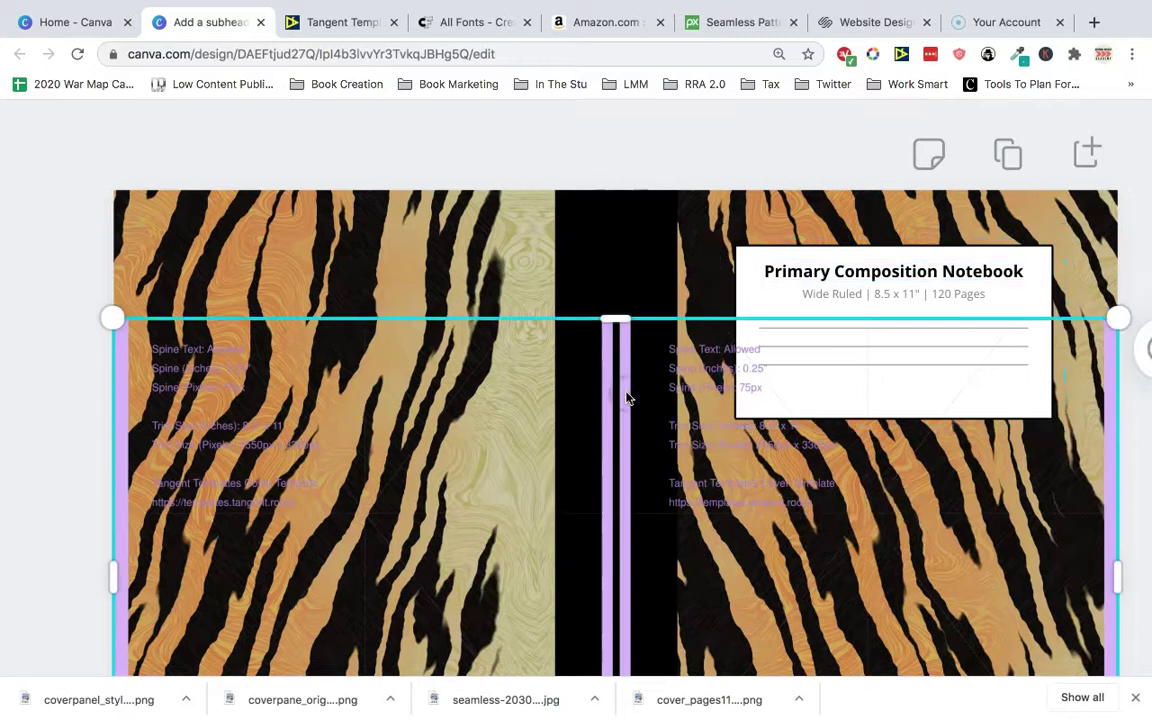
click(851, 283)
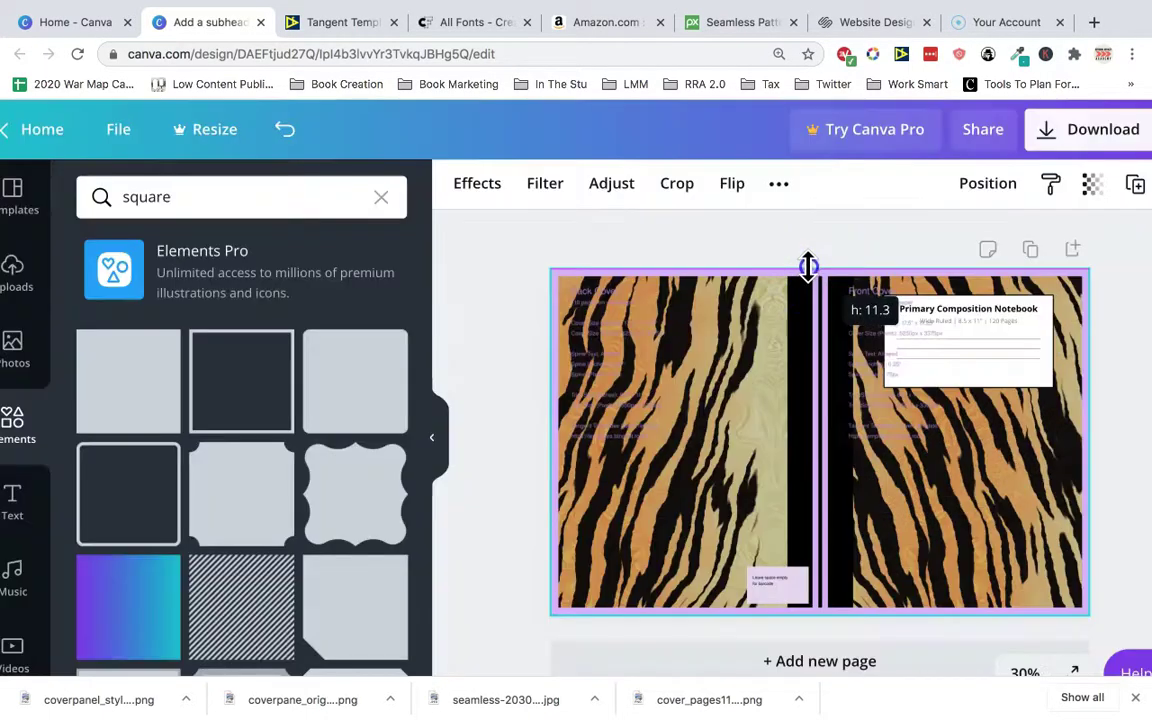
drag(808, 265, 818, 553)
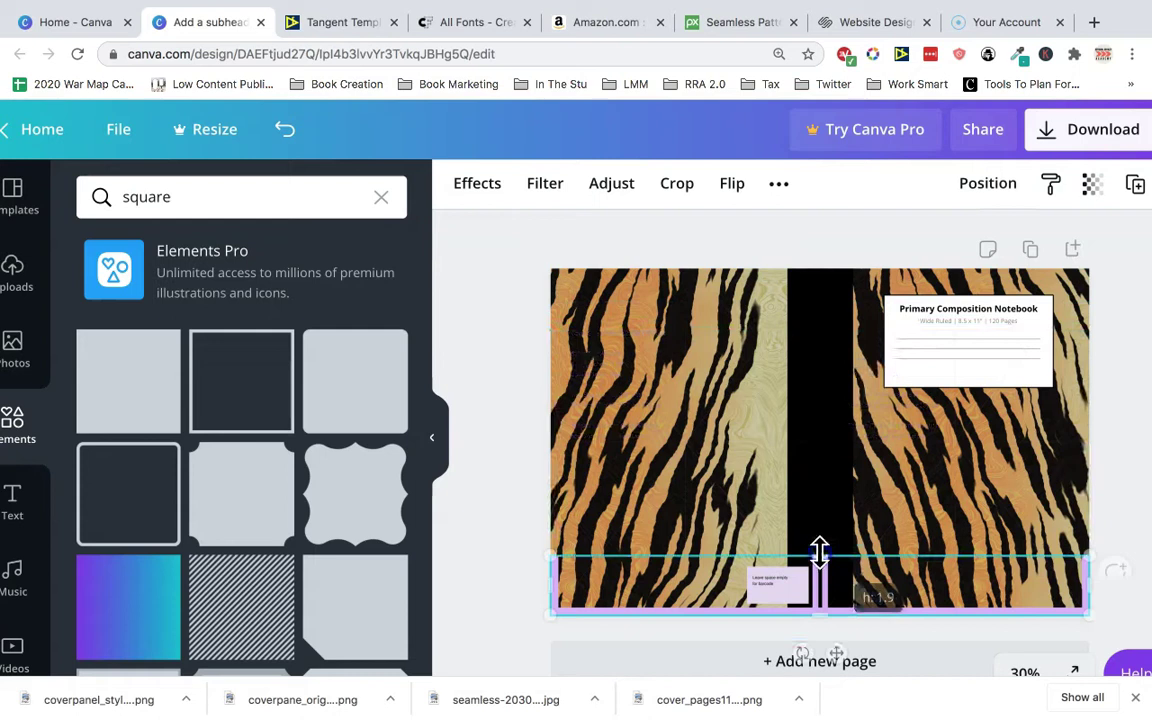
click(878, 493)
Step: Compare the spine strip with the notebook spines in the Amazon results and recolour the strip grey
click(822, 463)
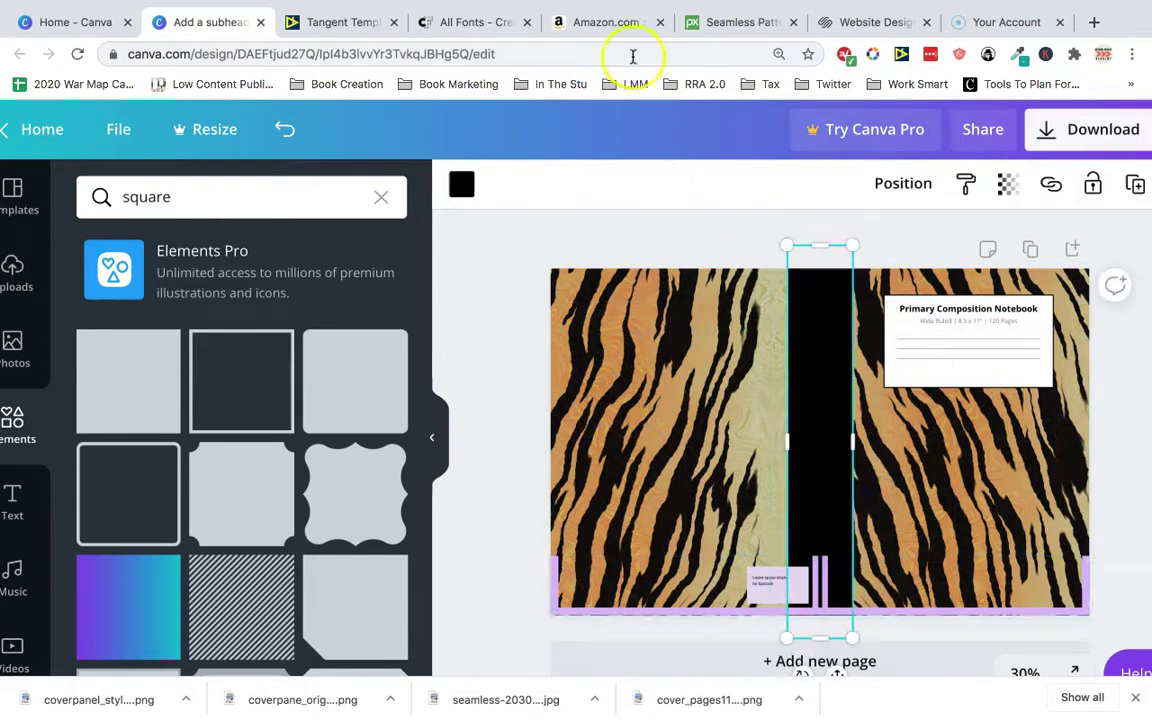
click(605, 22)
mouse_move(578, 289)
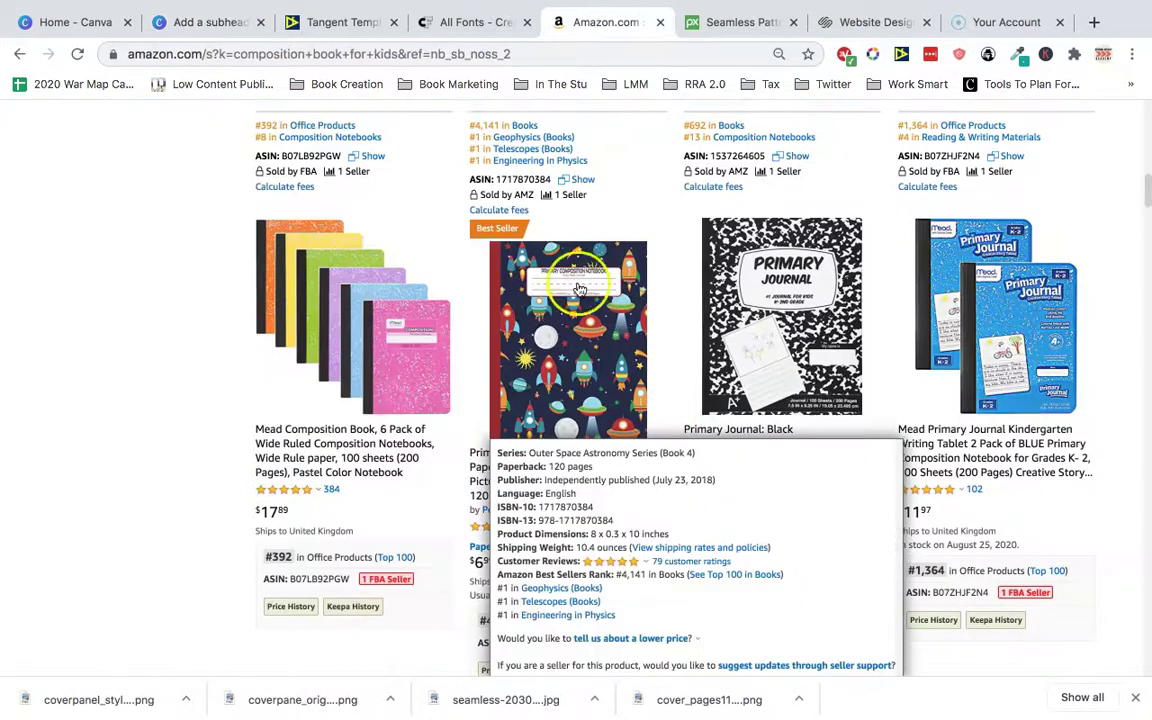
scroll(674, 391, down, 1)
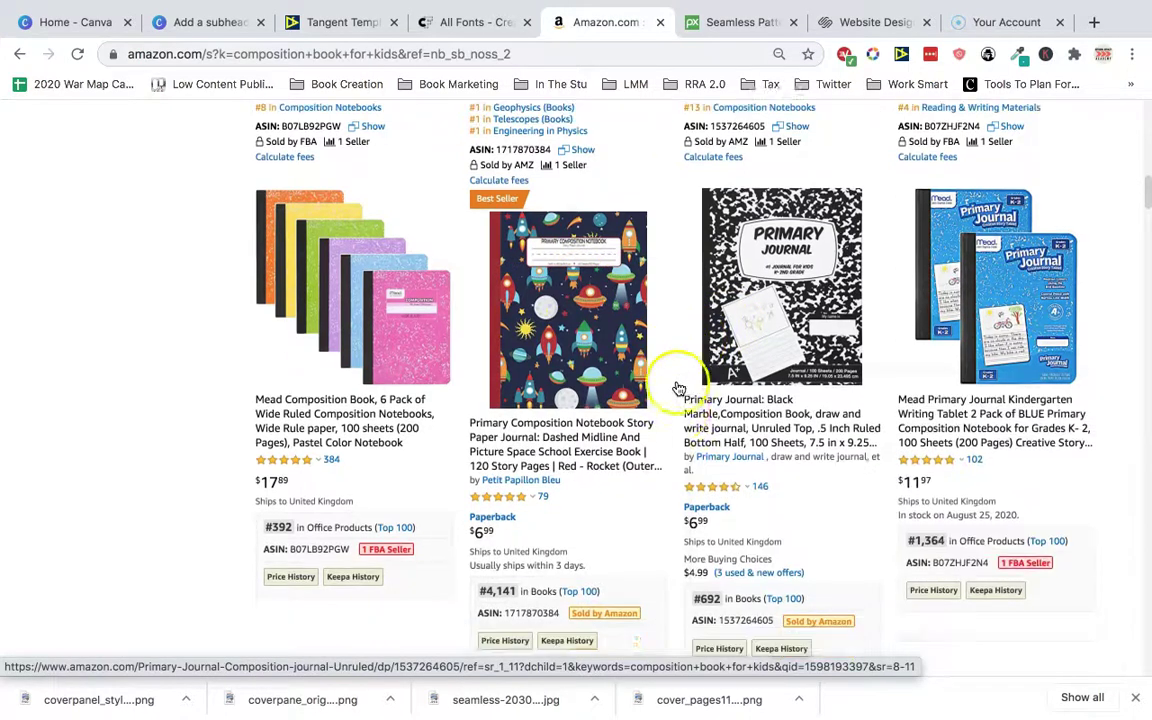
click(203, 22)
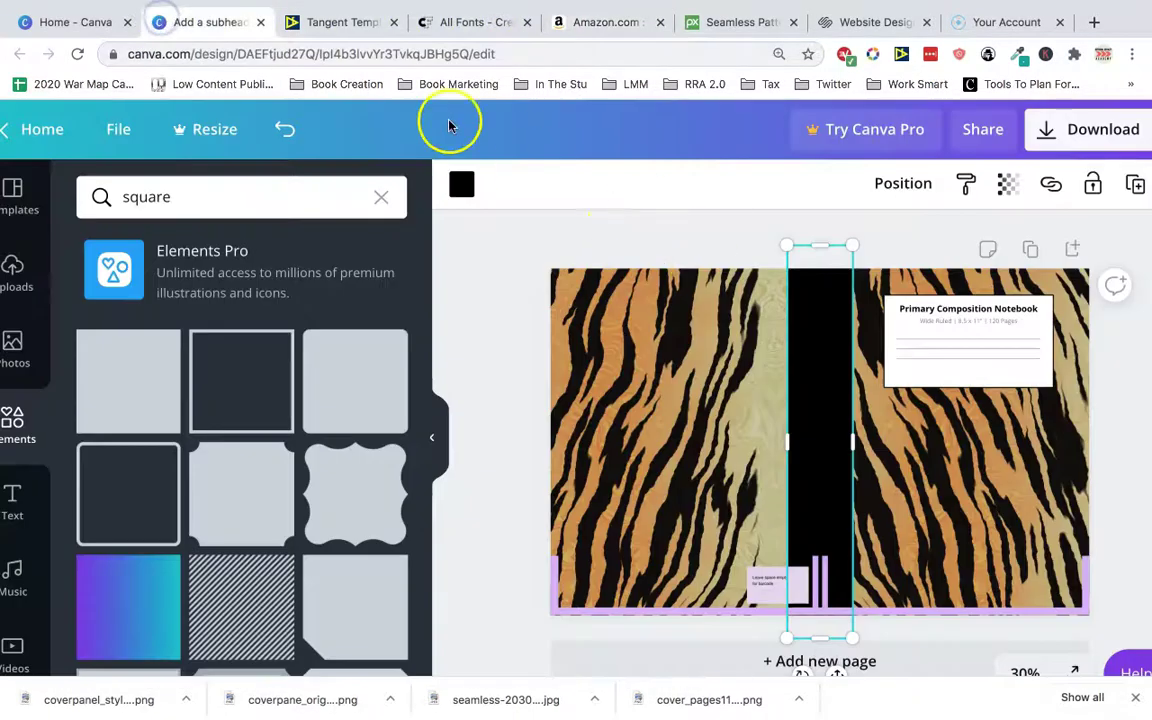
click(455, 180)
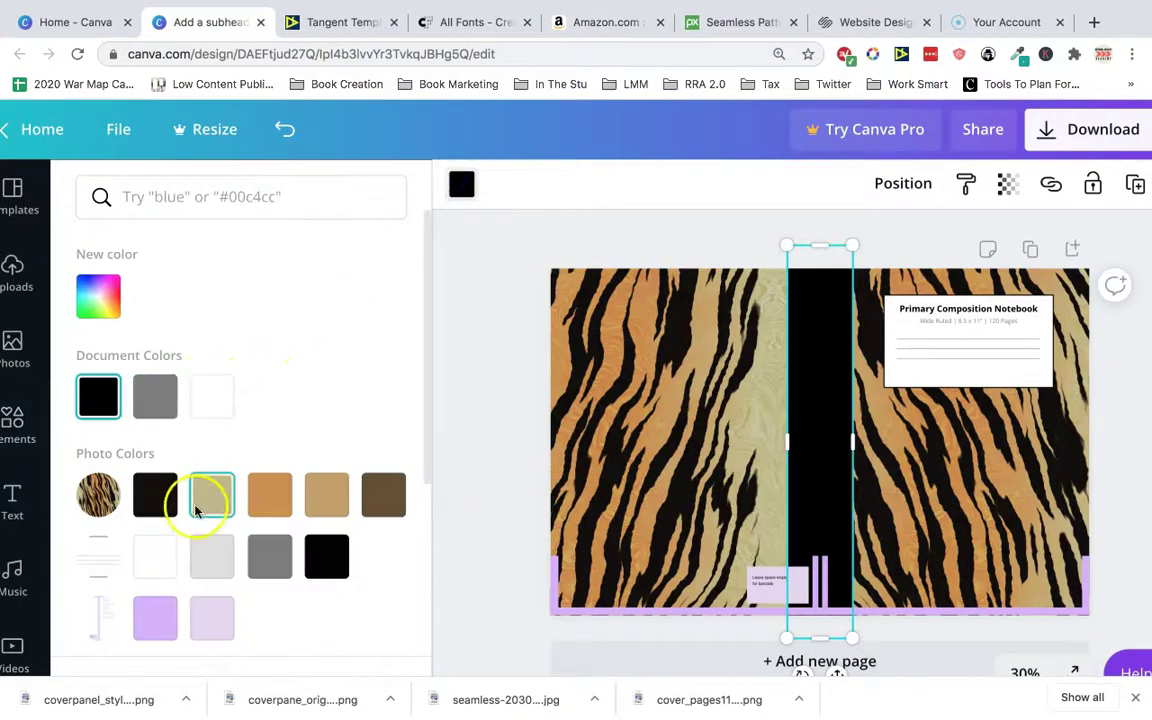
click(270, 560)
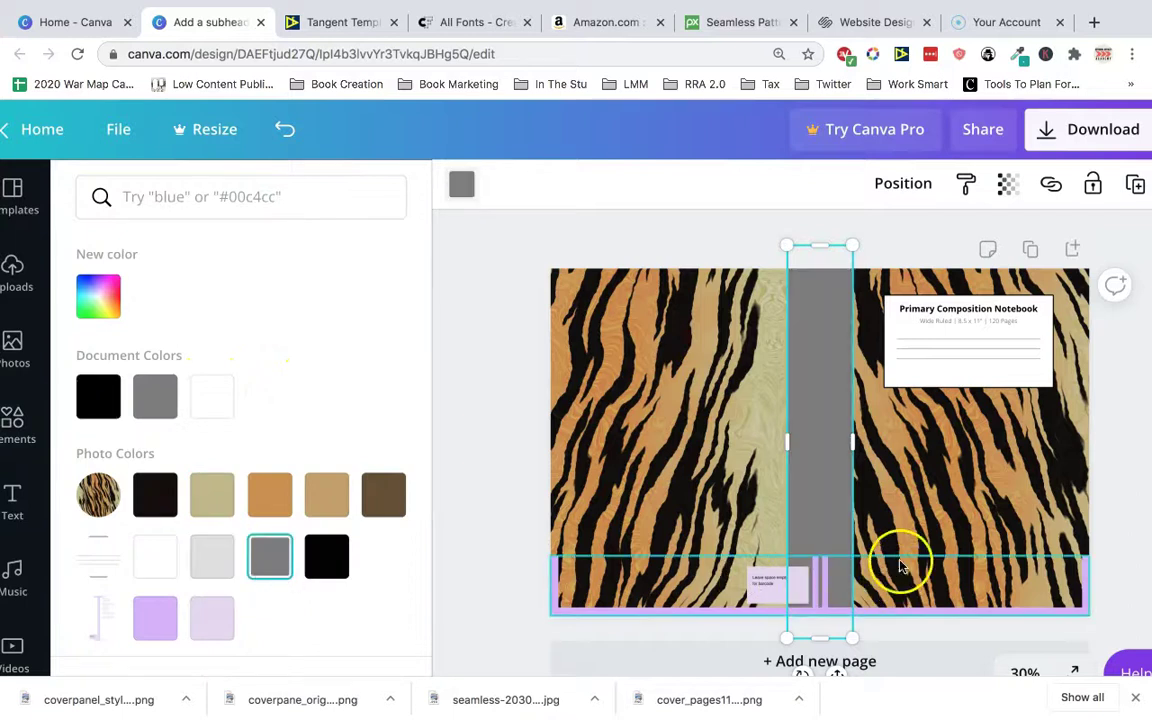
Step: Stretch the cover template up to the page's upper edge and remove the template from the design
click(900, 566)
drag(820, 556, 818, 260)
click(824, 271)
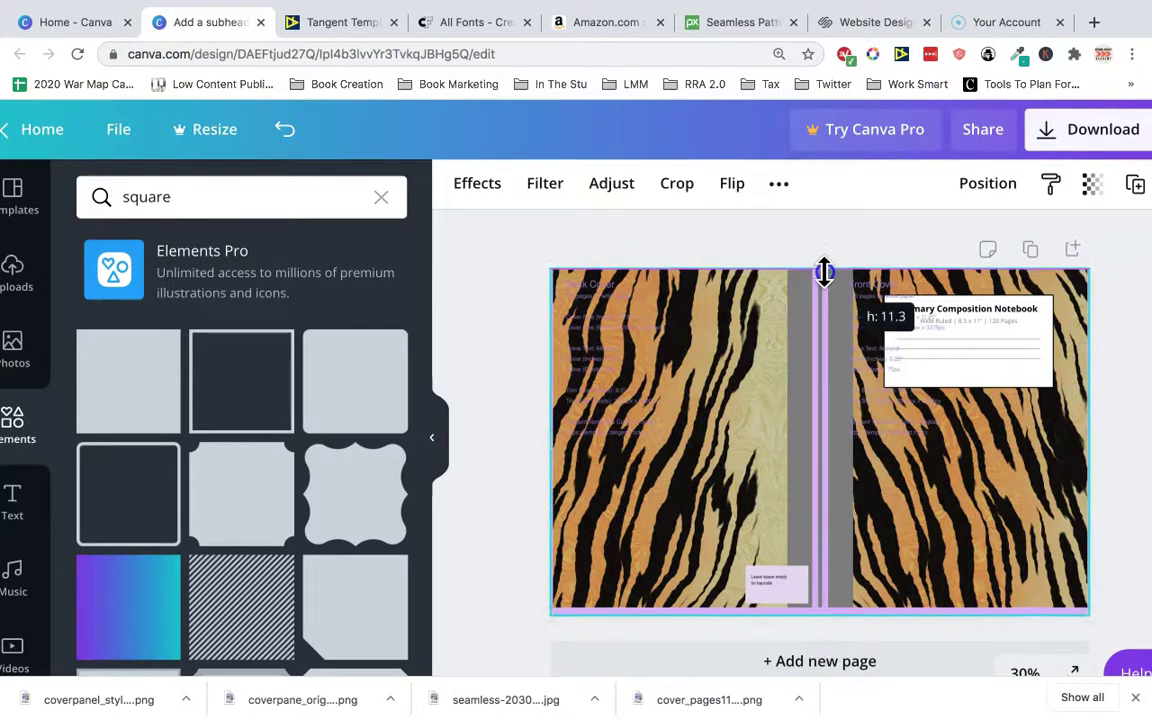
key(Escape)
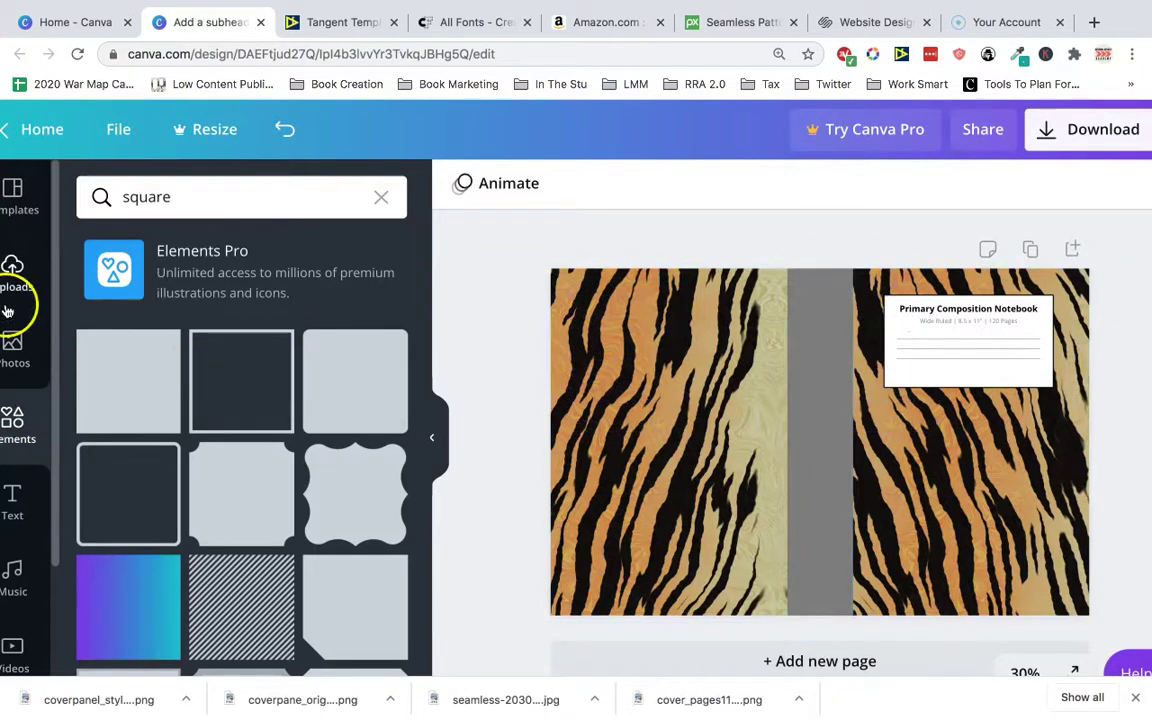
Step: Place the cover template from the uploads, enlarge it to fill the page, and crop away its upper half
click(12, 270)
click(318, 440)
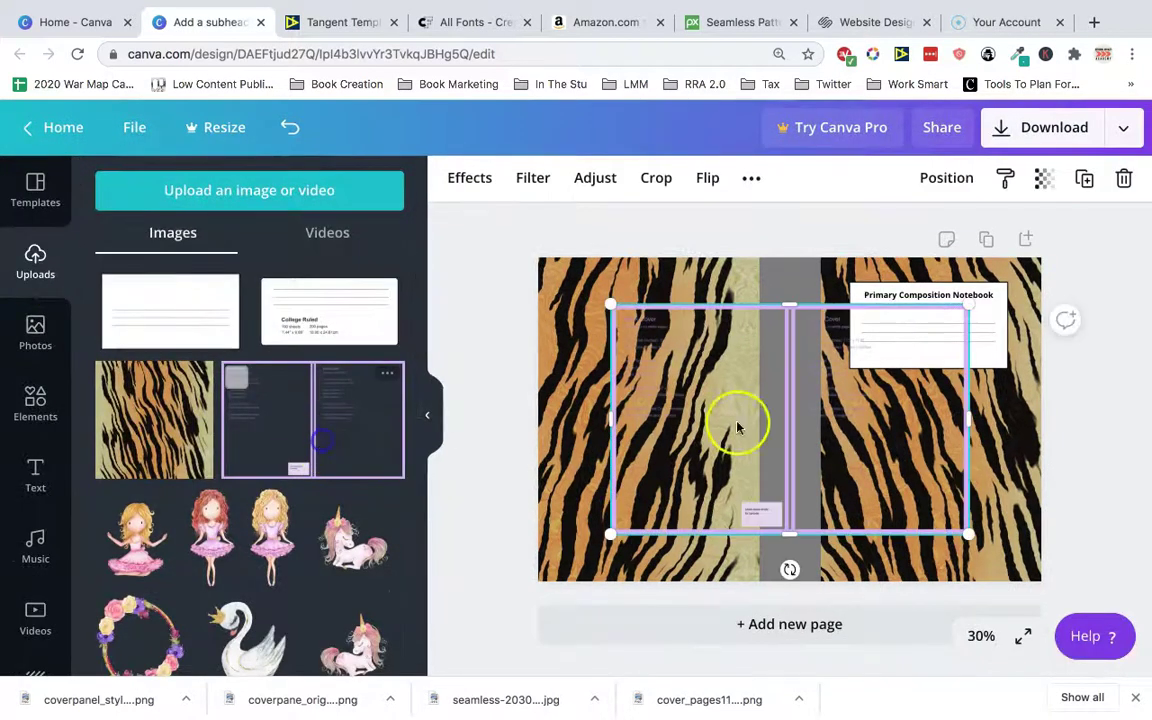
drag(737, 428, 665, 474)
drag(892, 352, 1049, 280)
drag(877, 259, 877, 420)
Step: Try tan, grey, black and searched "yellow" fills on the spine strip
click(789, 358)
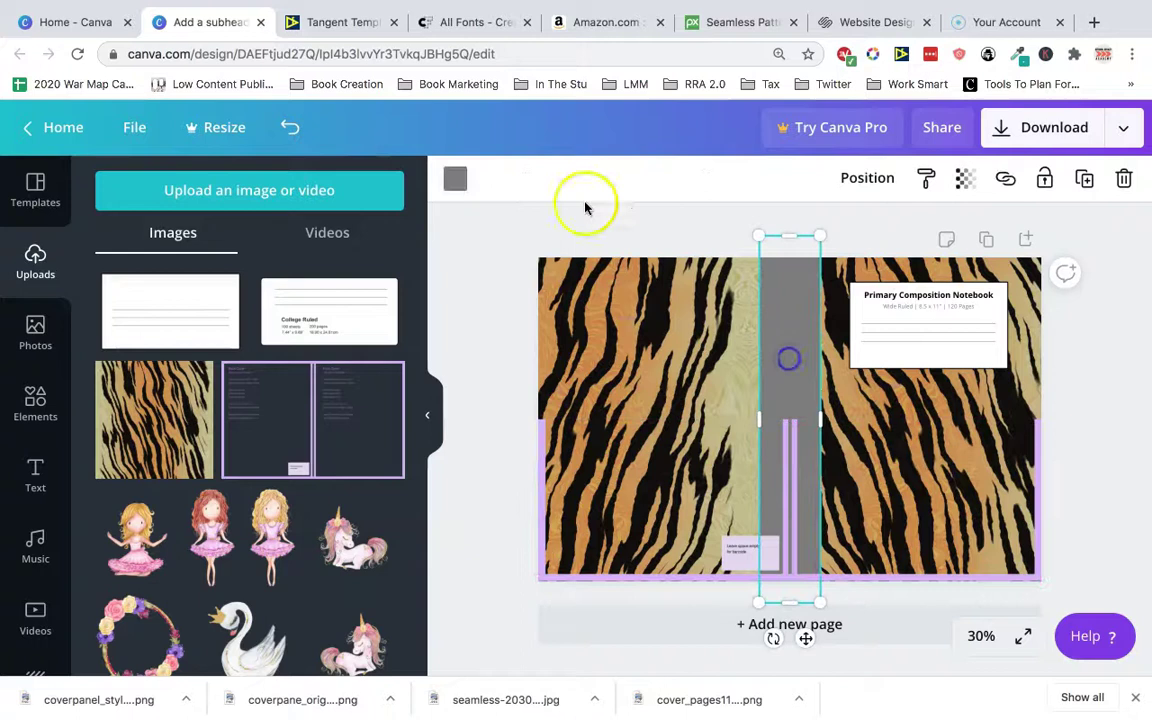
click(460, 186)
scroll(278, 500, down, 2)
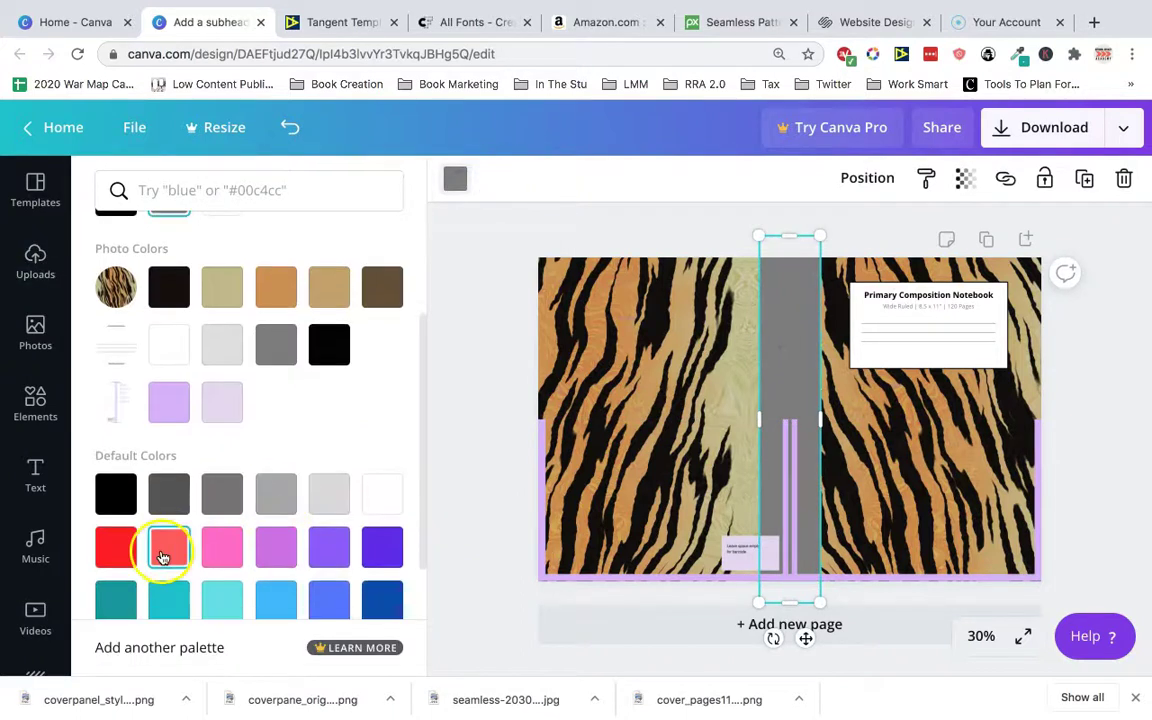
scroll(306, 415, up, 2)
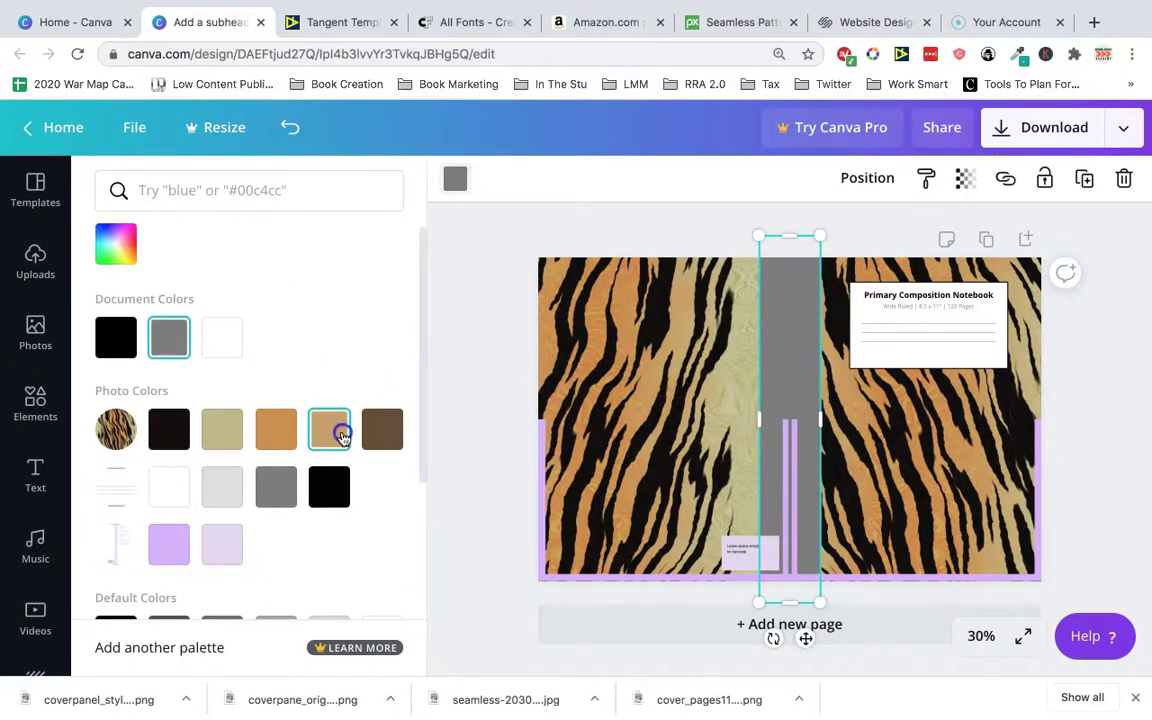
click(341, 437)
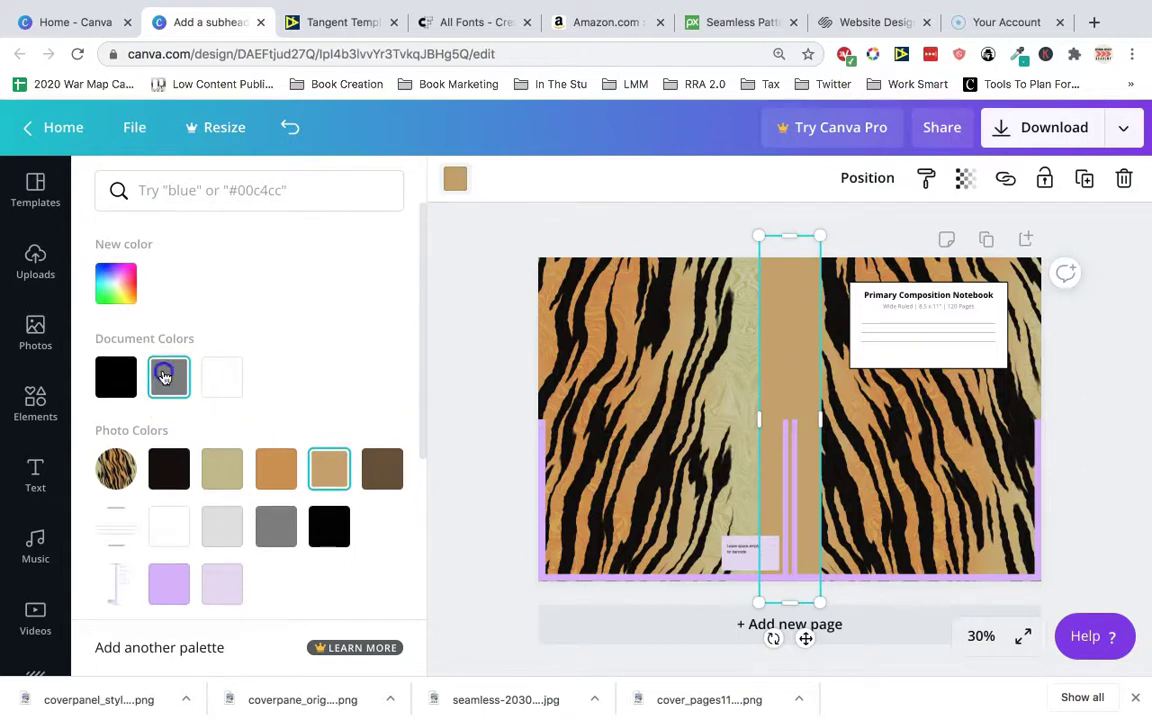
click(165, 376)
click(116, 376)
click(356, 190)
key(Return)
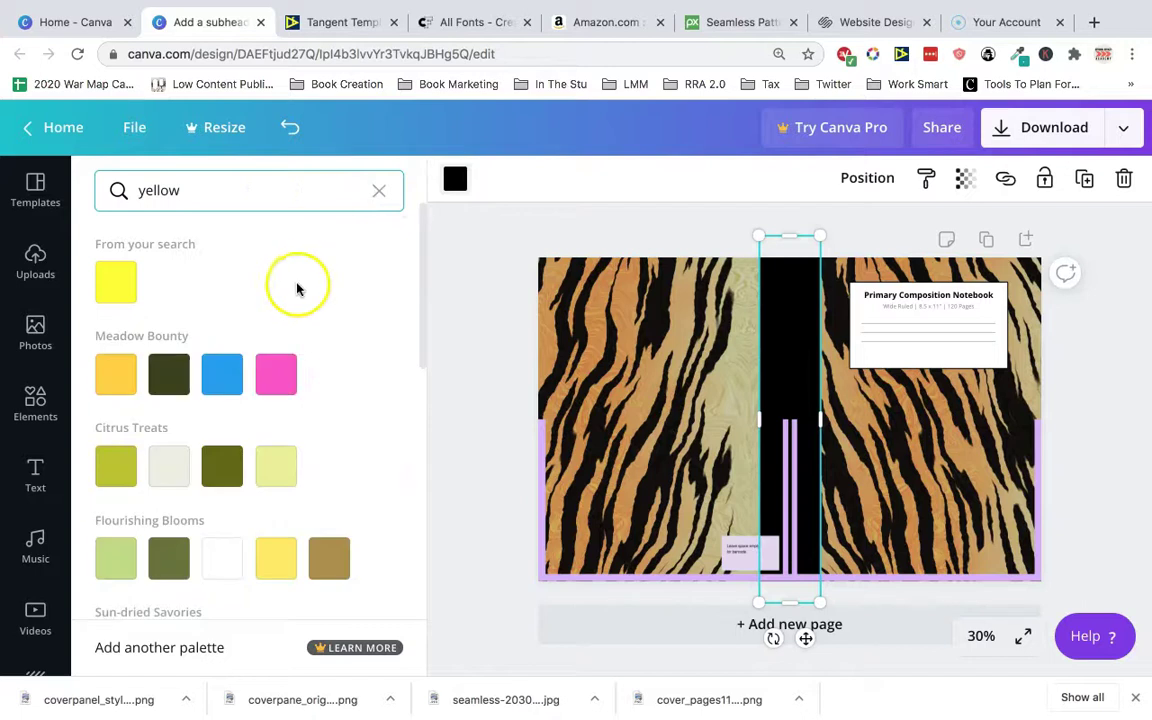
click(132, 288)
Step: Search the colours for "white" and fill the spine strip with white
click(350, 190)
text(wh)
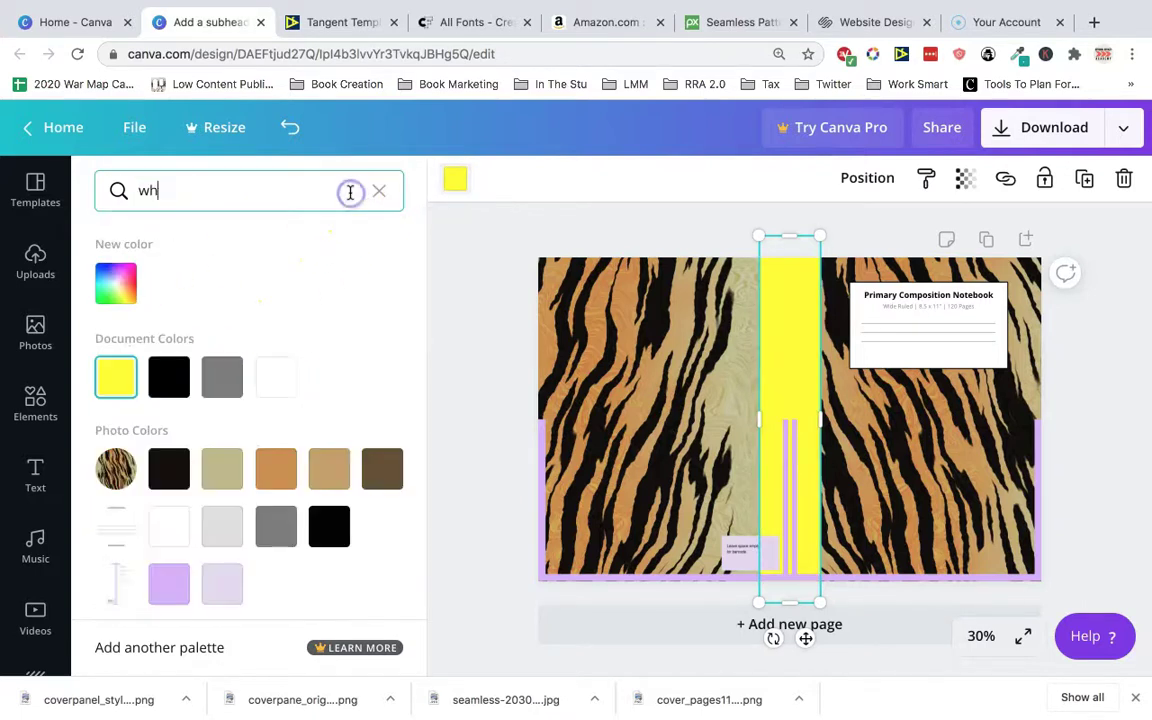
text(ite)
key(Return)
click(116, 282)
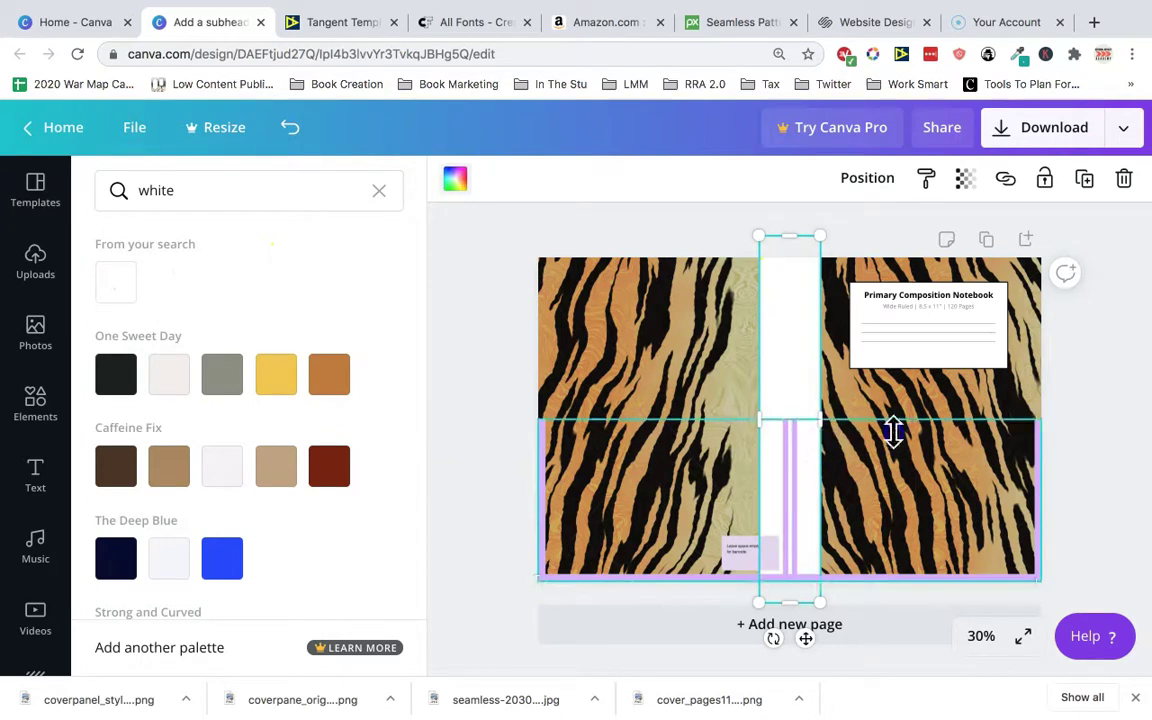
Step: Select the spine strip and fill it with black from the document colours
click(892, 432)
mouse_move(807, 424)
mouse_down()
mouse_move(818, 258)
mouse_move(812, 426)
mouse_up()
click(810, 373)
click(455, 185)
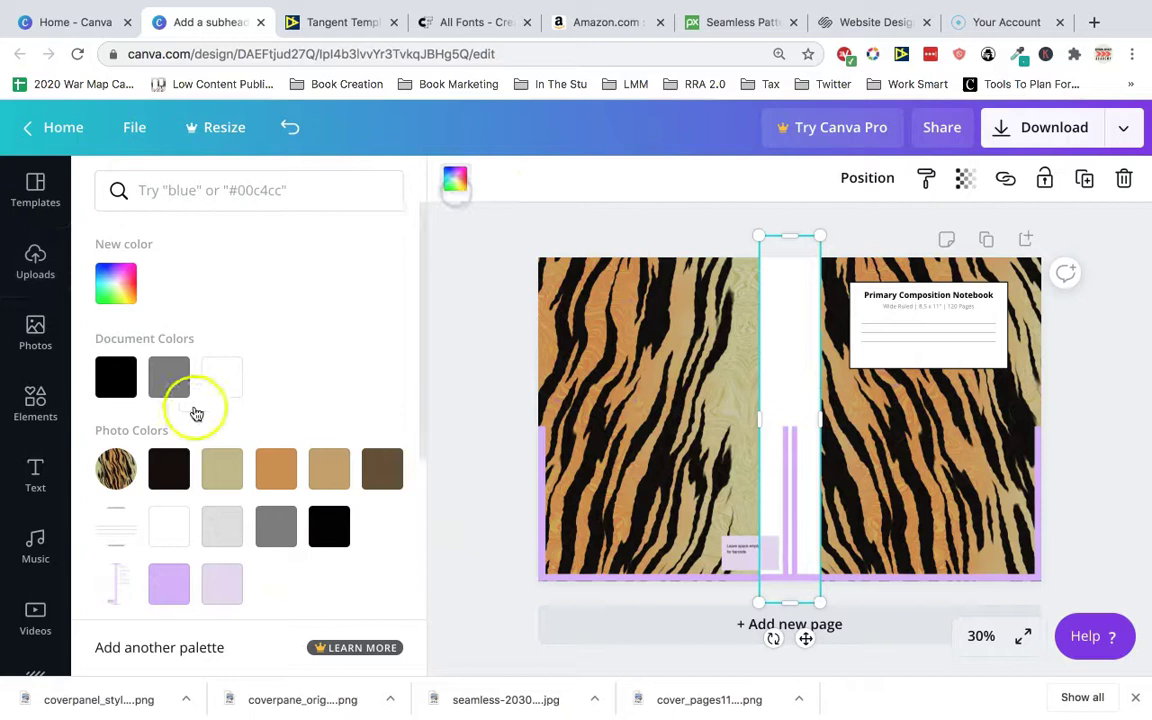
click(126, 385)
Step: Extend the cropped cover template over the whole page to check the black spine, and remove the template
click(852, 474)
drag(815, 424, 821, 258)
click(1067, 398)
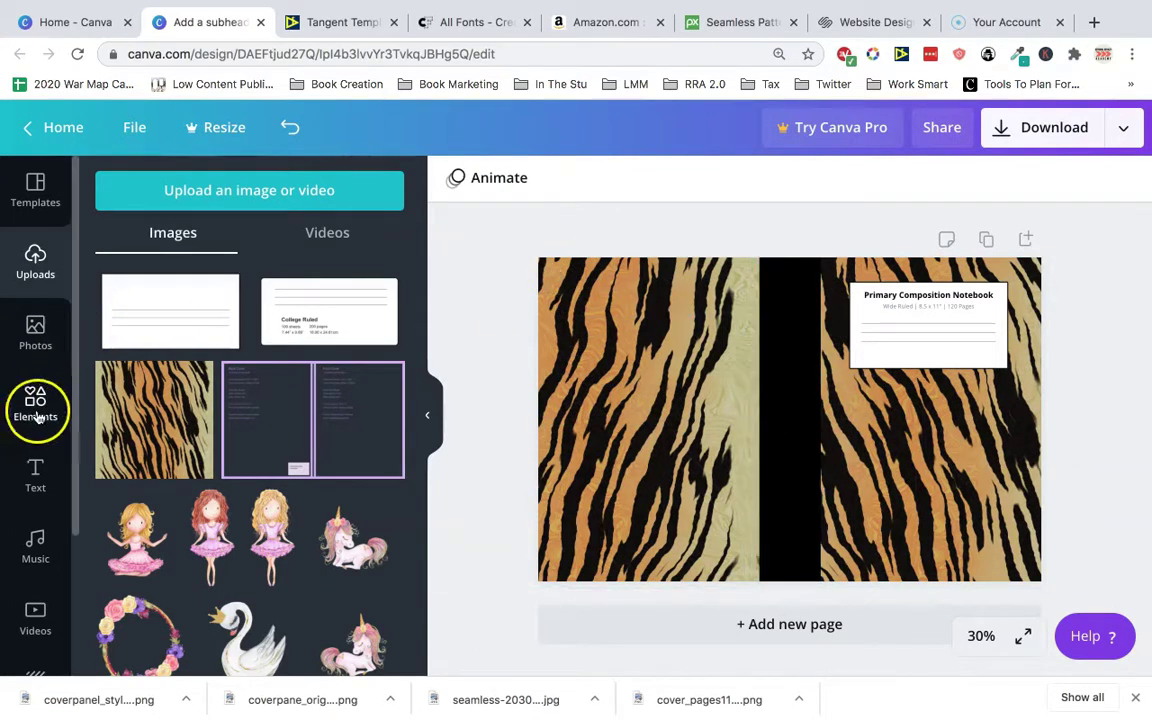
Step: Duplicate the spine strip, shrink the copy to a small rectangle in the back cover's upper-left corner, and fill it with white
click(781, 366)
drag(787, 375, 660, 378)
drag(672, 616, 663, 450)
drag(663, 237, 656, 276)
click(455, 178)
click(227, 378)
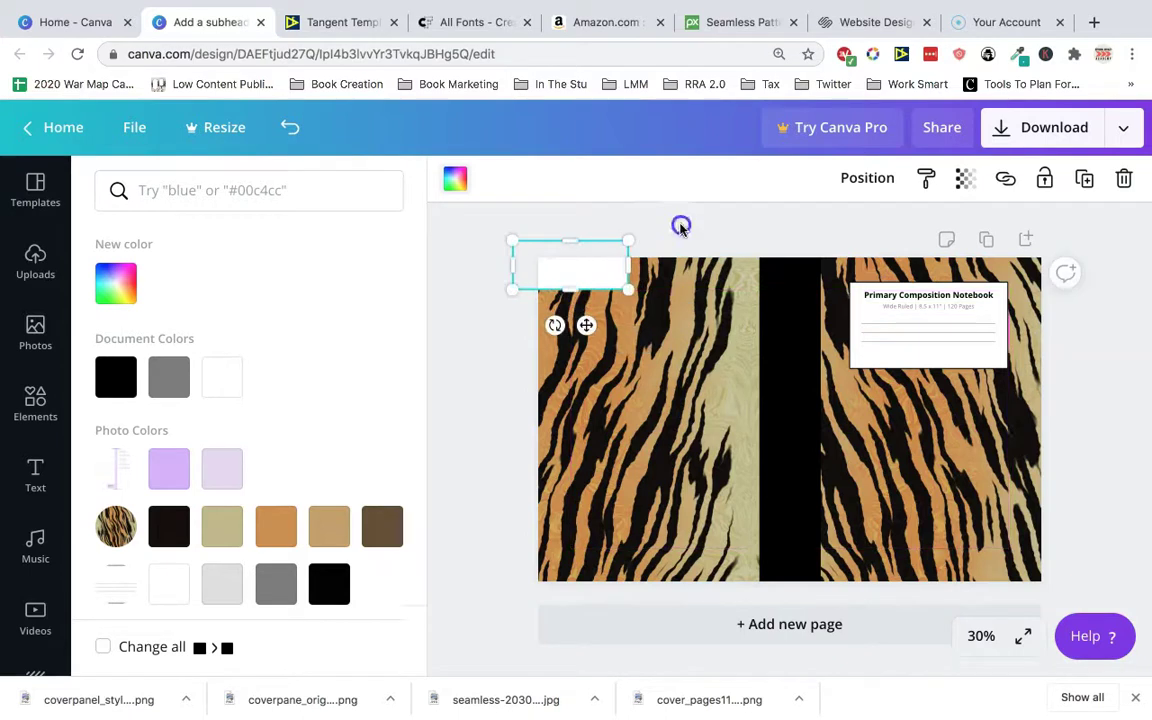
Step: Add a subheading text box, colour its text black, and replace its wording with "Cheetah Press"
click(22, 482)
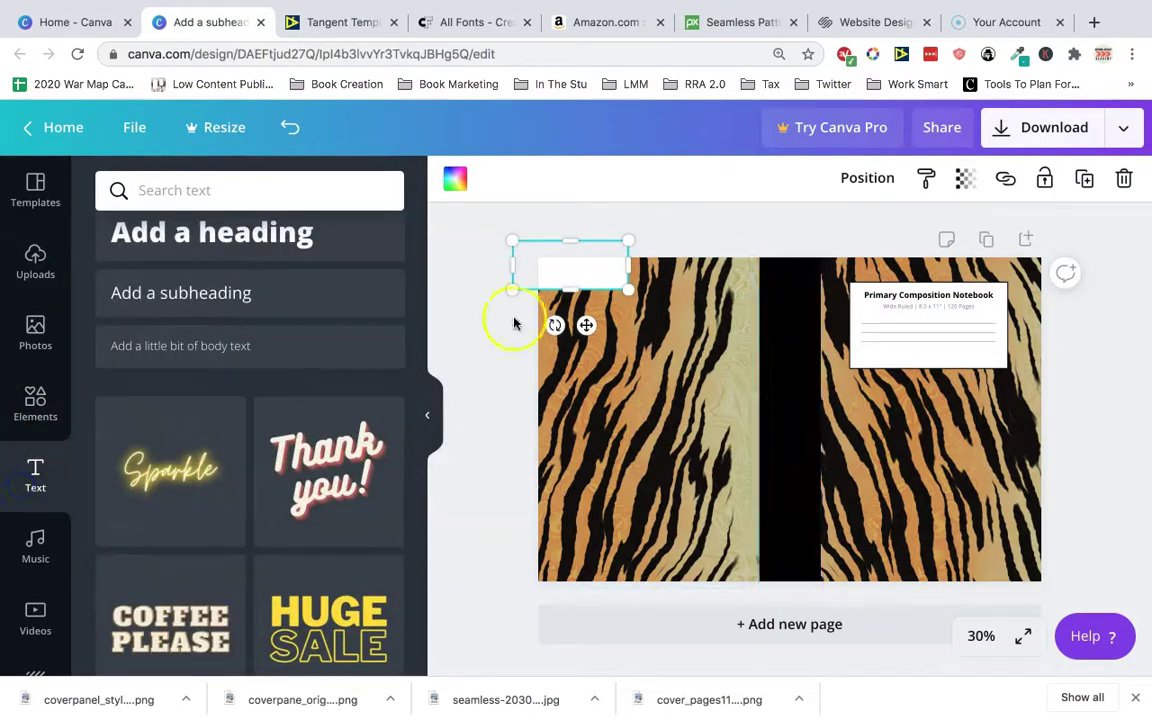
click(275, 294)
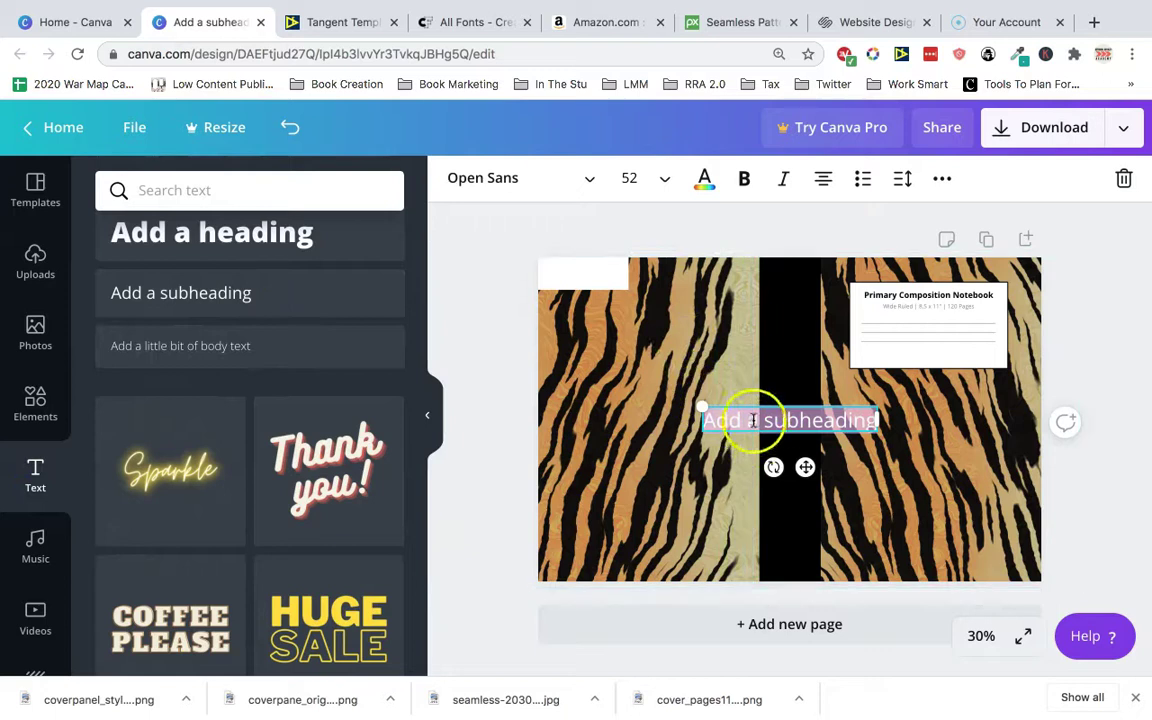
click(720, 178)
click(116, 377)
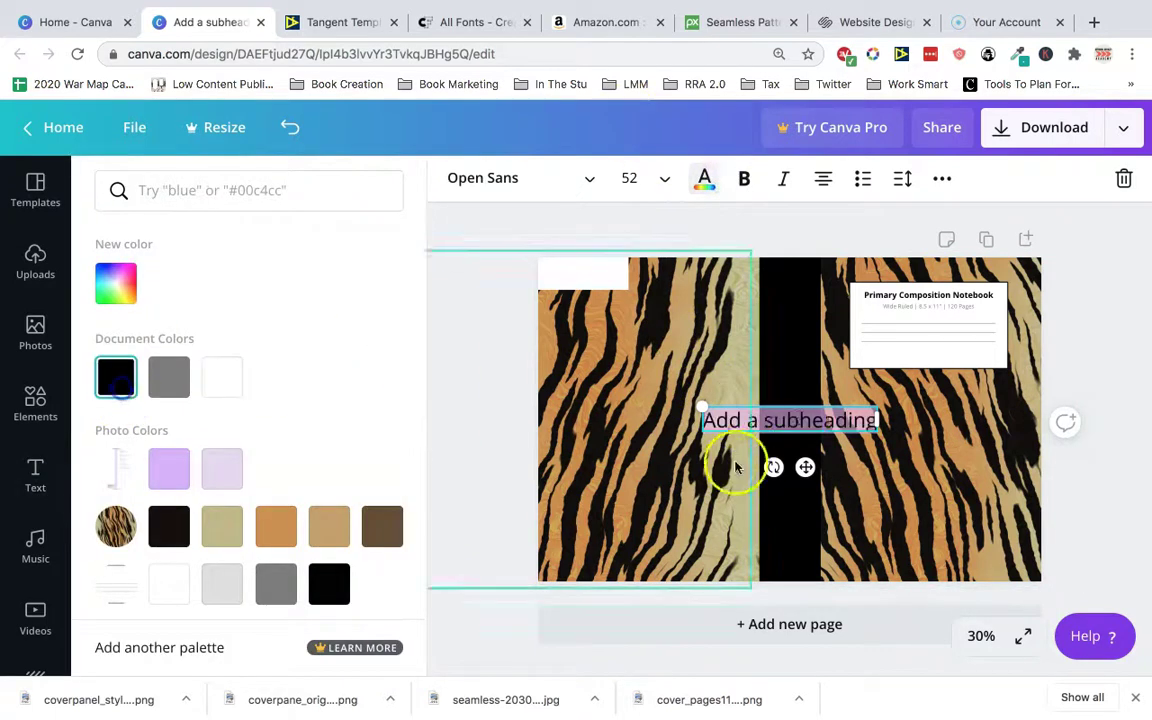
double_click(799, 413)
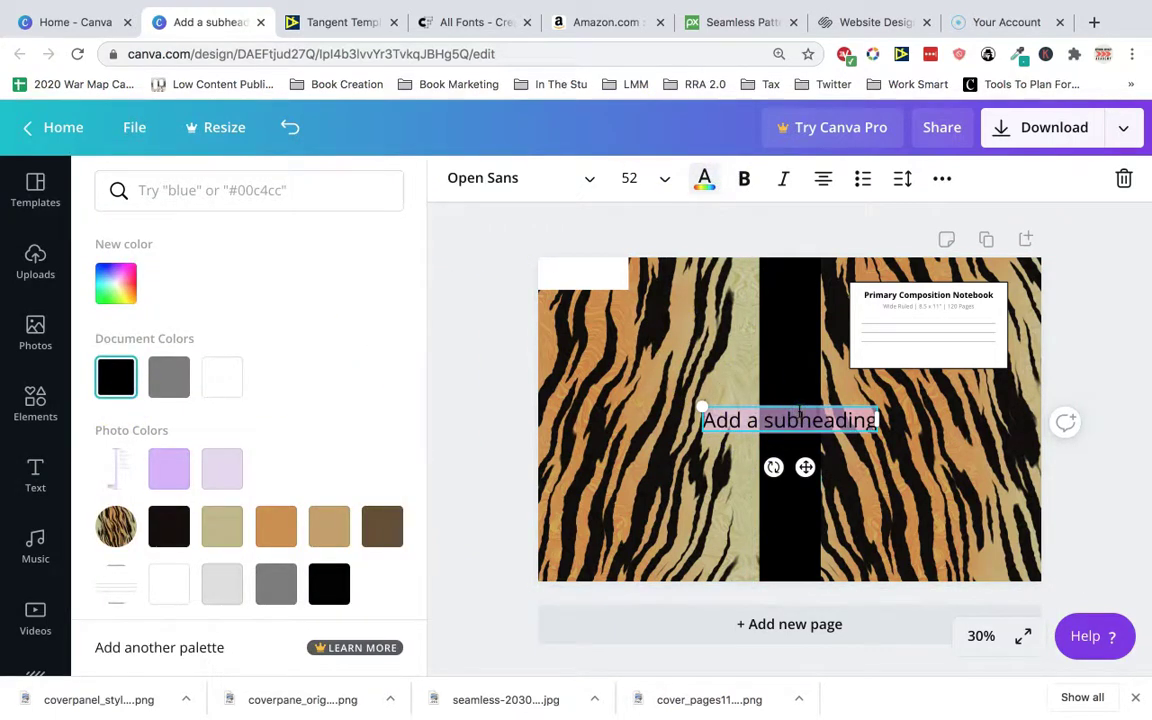
key(BackSpace)
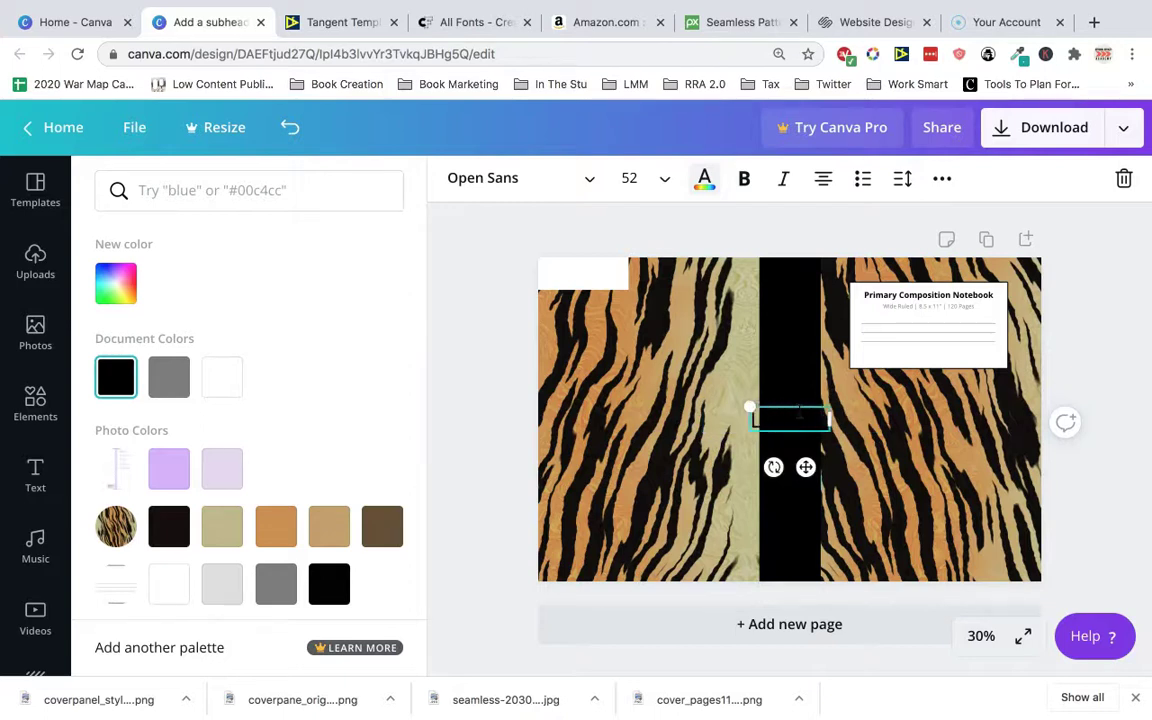
key(BackSpace)
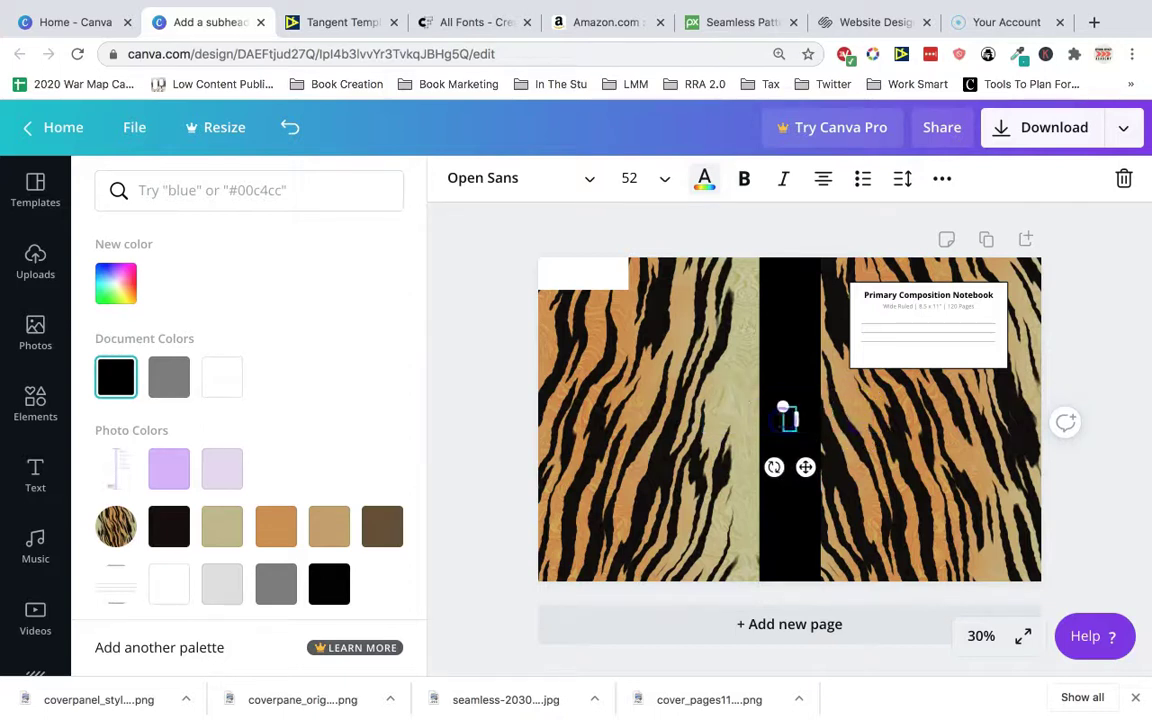
text(Cheetah Press)
Step: Format the text as bold "BY CHEETAH PRESS" at size 21.4 and place it over the white rectangle on the back cover
click(838, 432)
drag(834, 427, 695, 341)
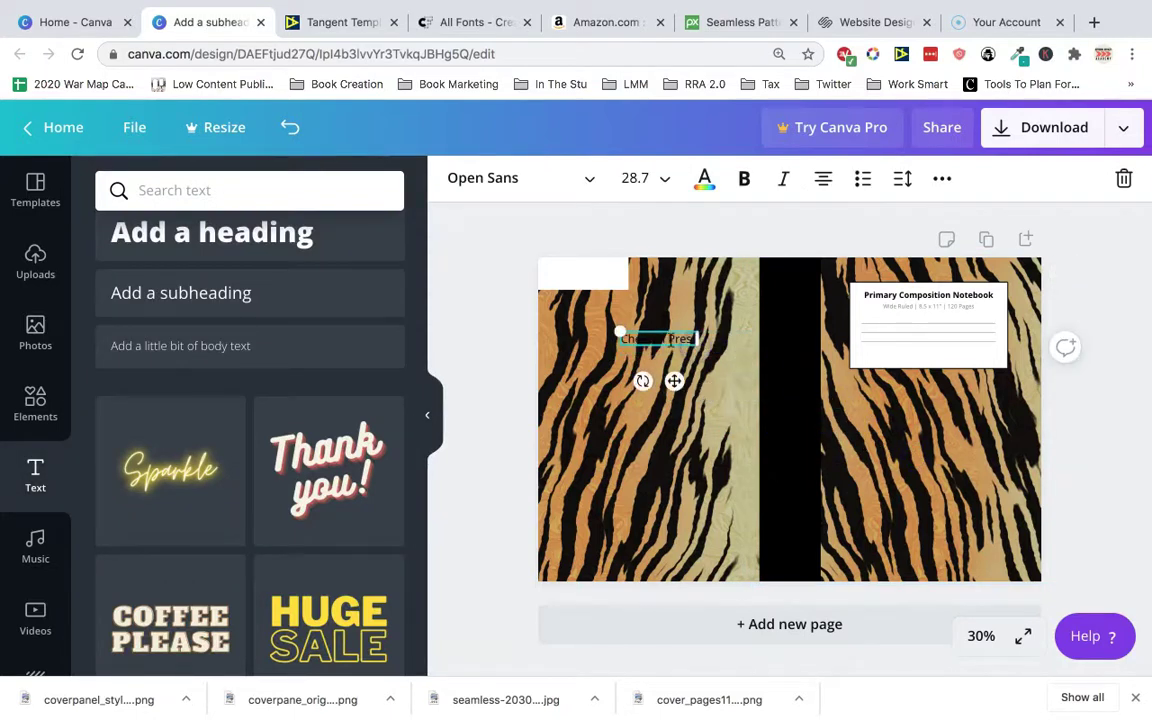
click(747, 178)
click(689, 239)
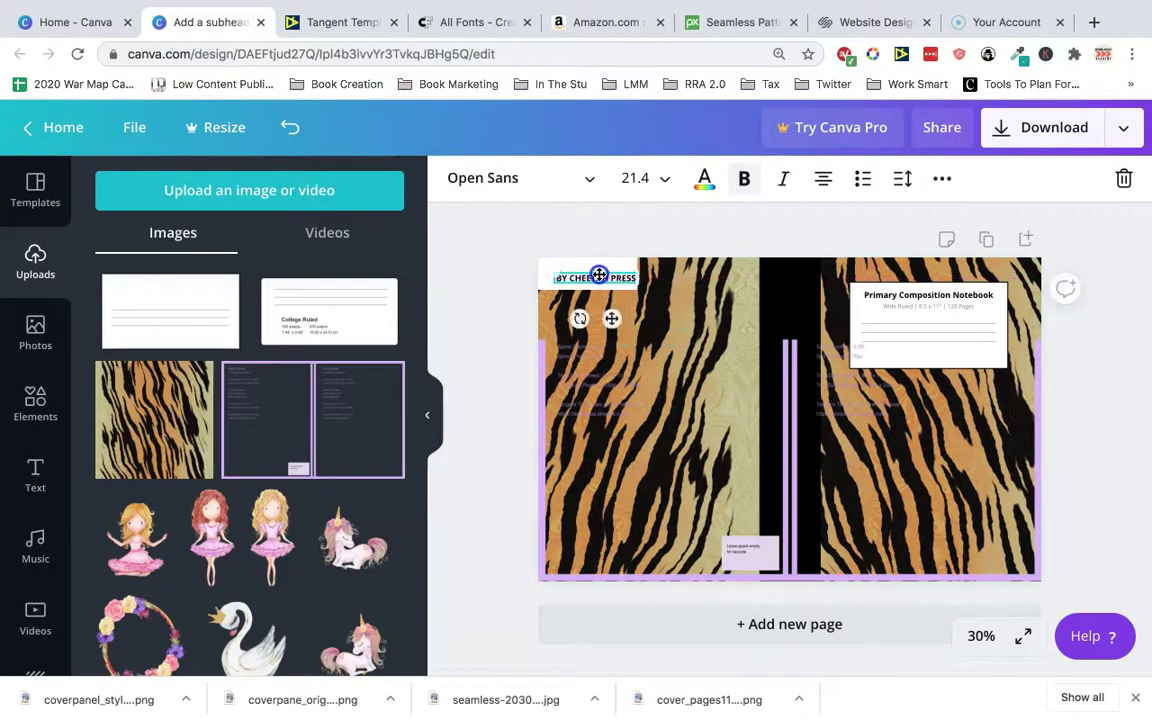
drag(599, 274, 640, 273)
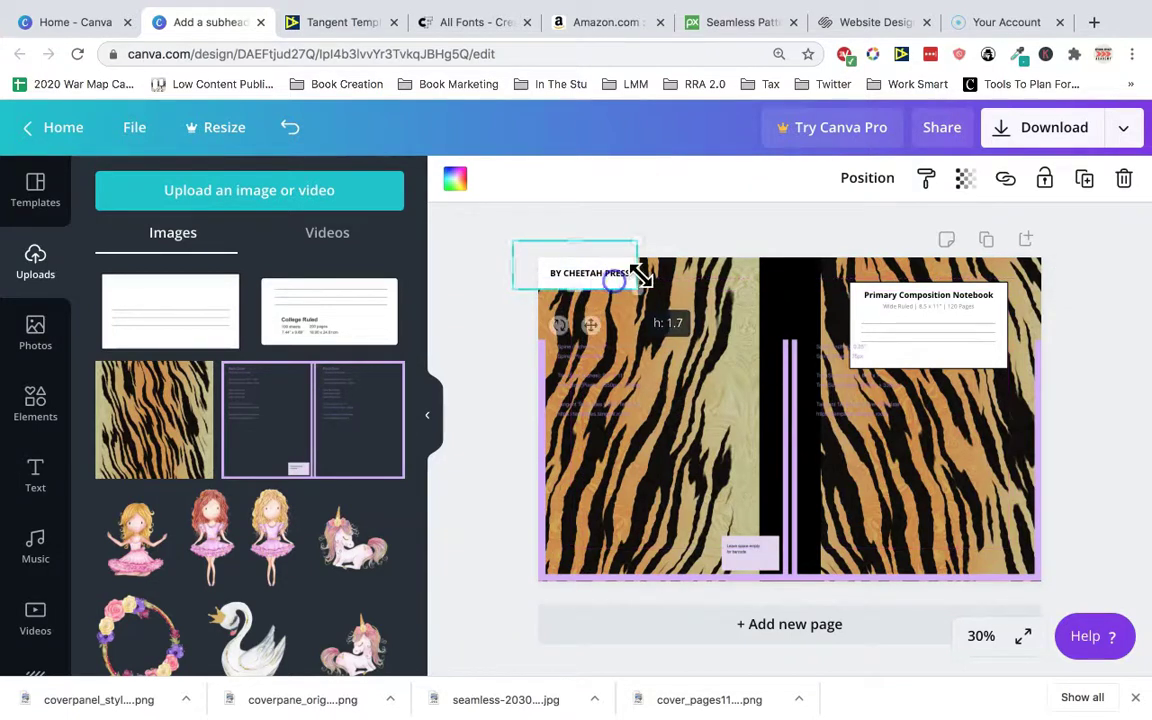
click(680, 246)
Step: Remove the white rectangle behind "BY CHEETAH PRESS" and colour that text white
click(603, 281)
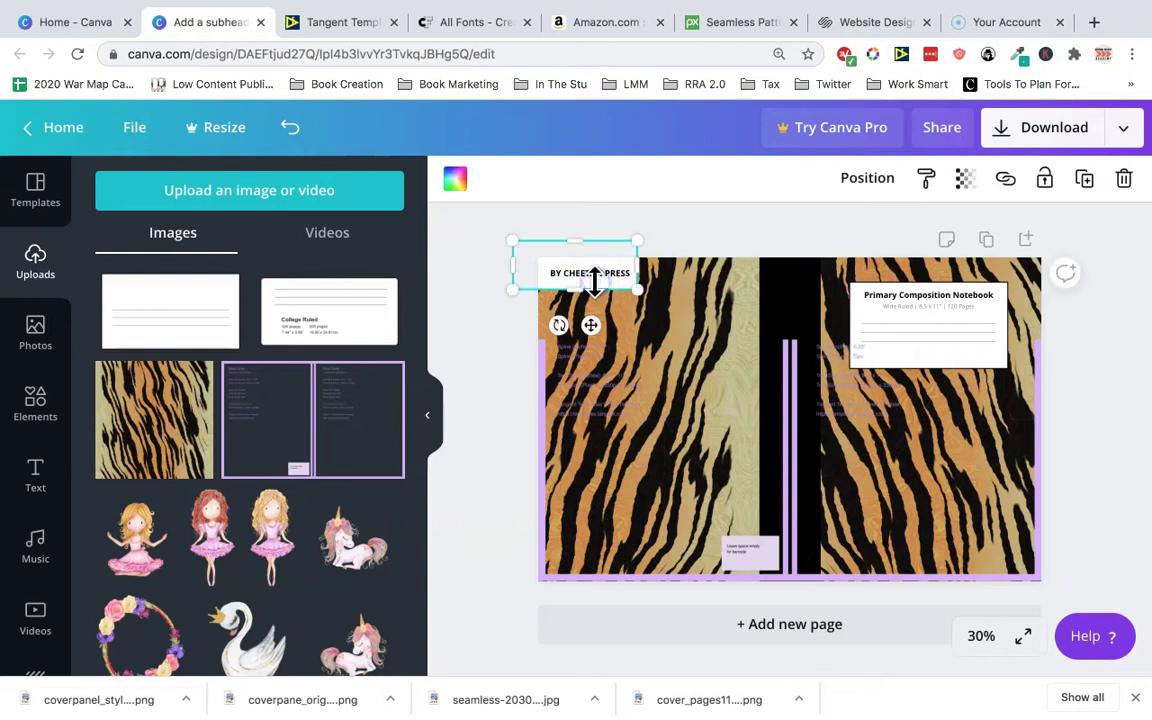
click(594, 280)
click(594, 280)
click(704, 178)
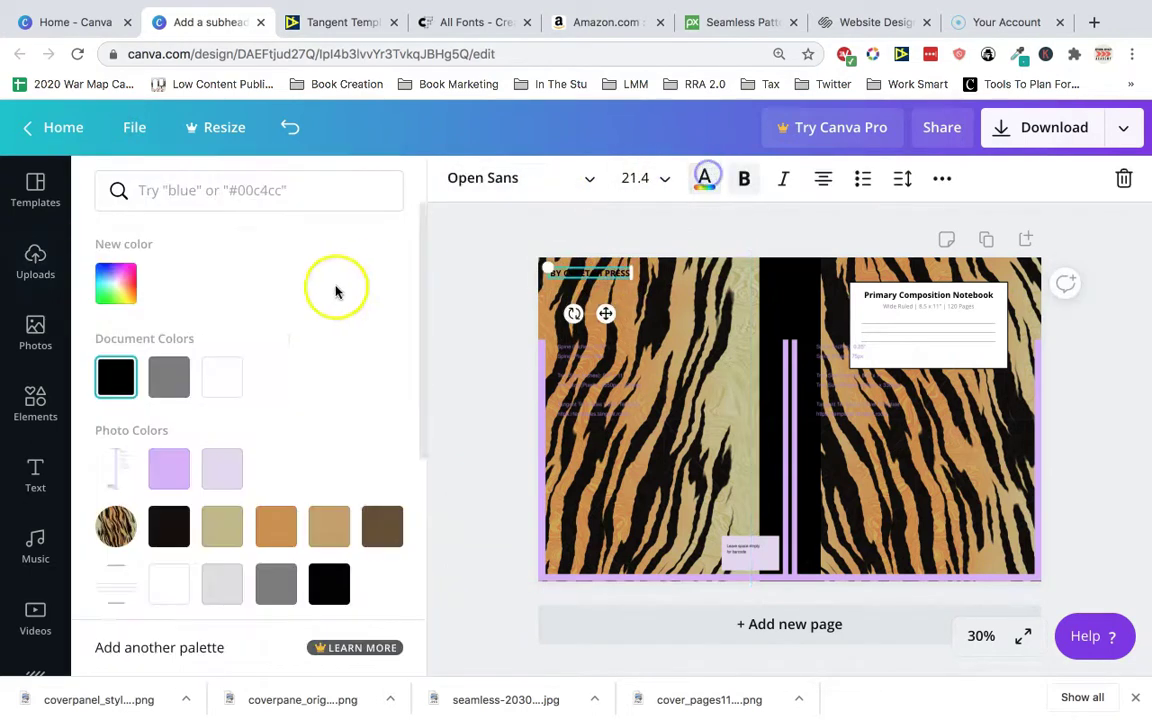
click(222, 377)
click(806, 235)
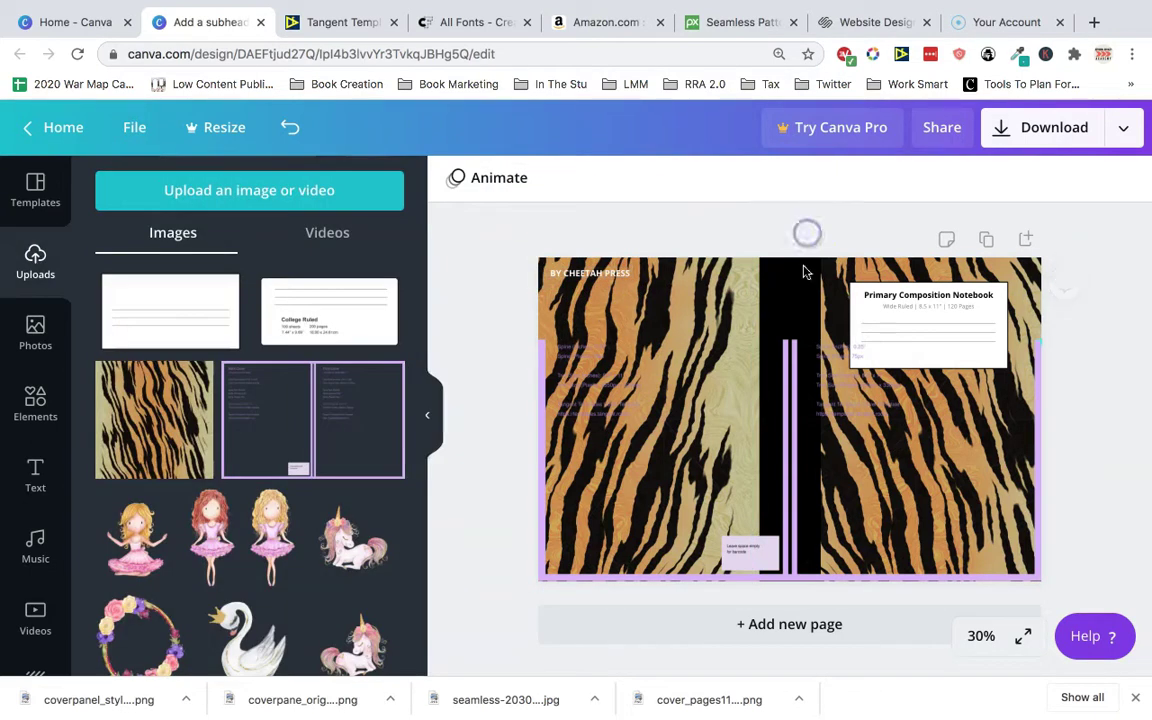
Step: Uncrop the cover template up to the page's upper edge to check the text placement, and delete the template
click(775, 418)
drag(796, 296, 796, 262)
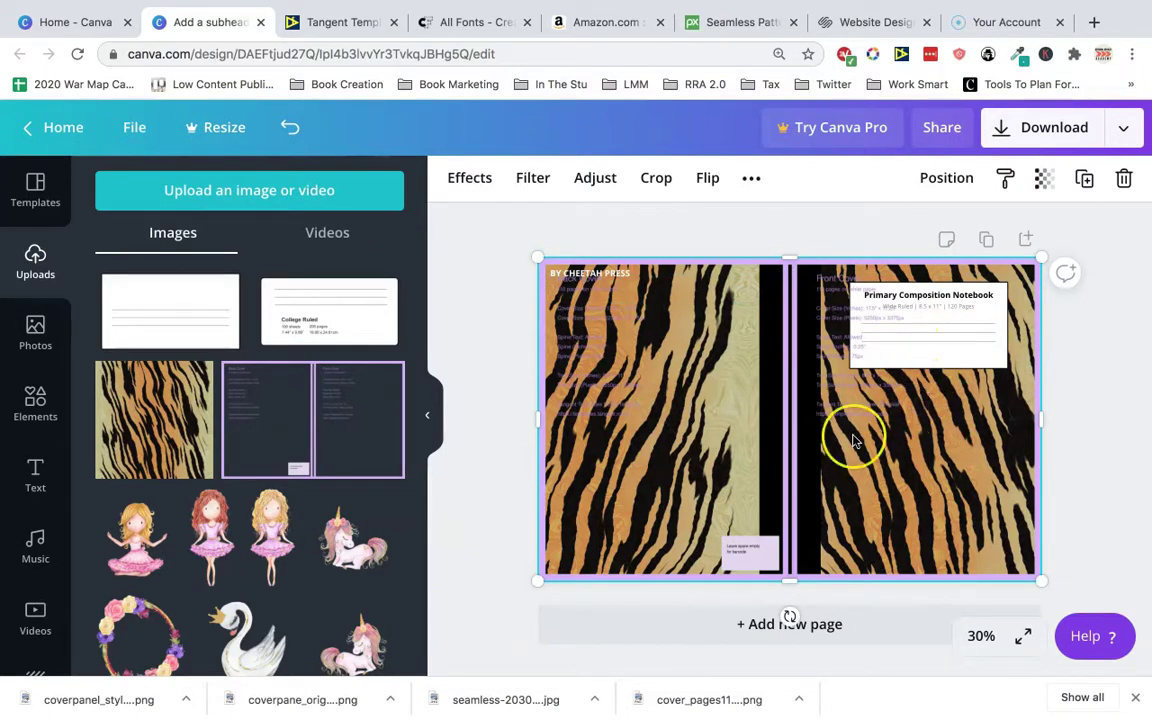
key(Delete)
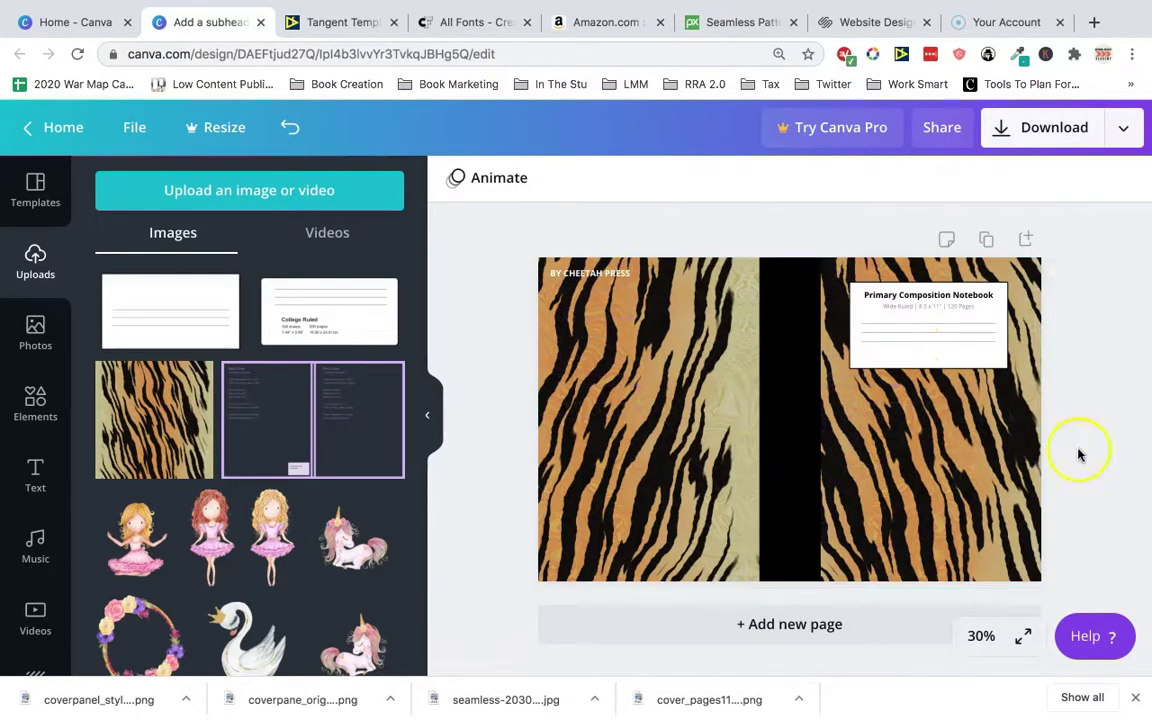
Step: Make a copy of the finished cover design, and download the original as a PDF
click(136, 140)
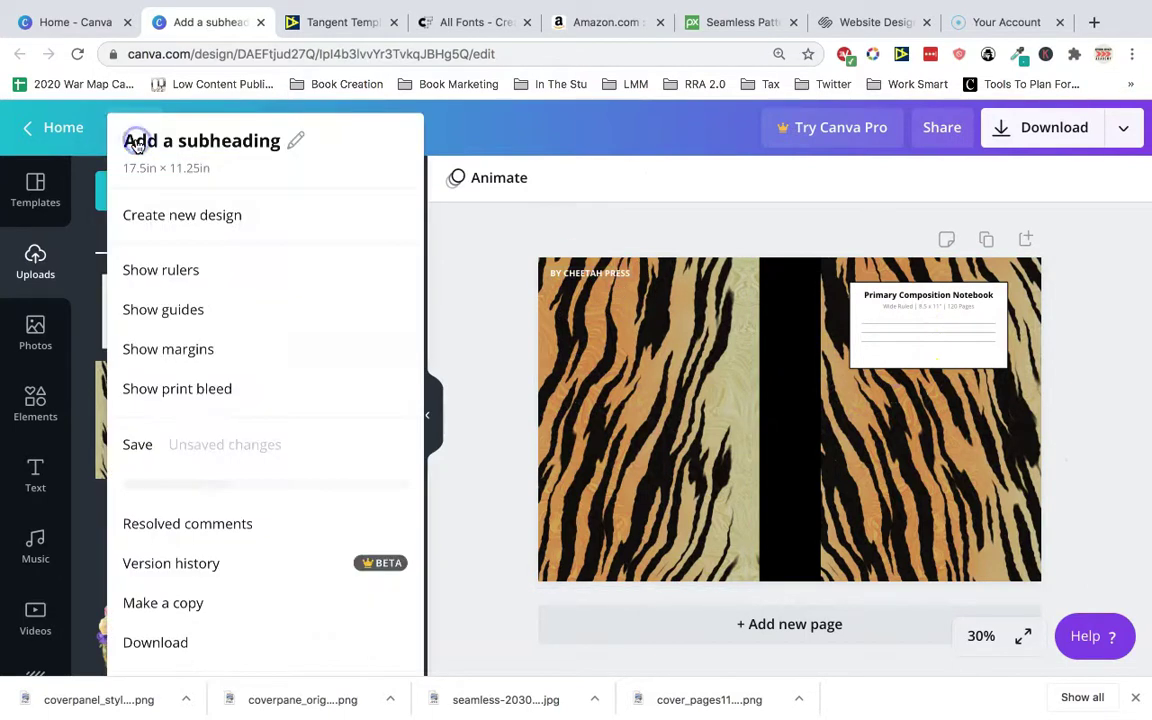
click(232, 600)
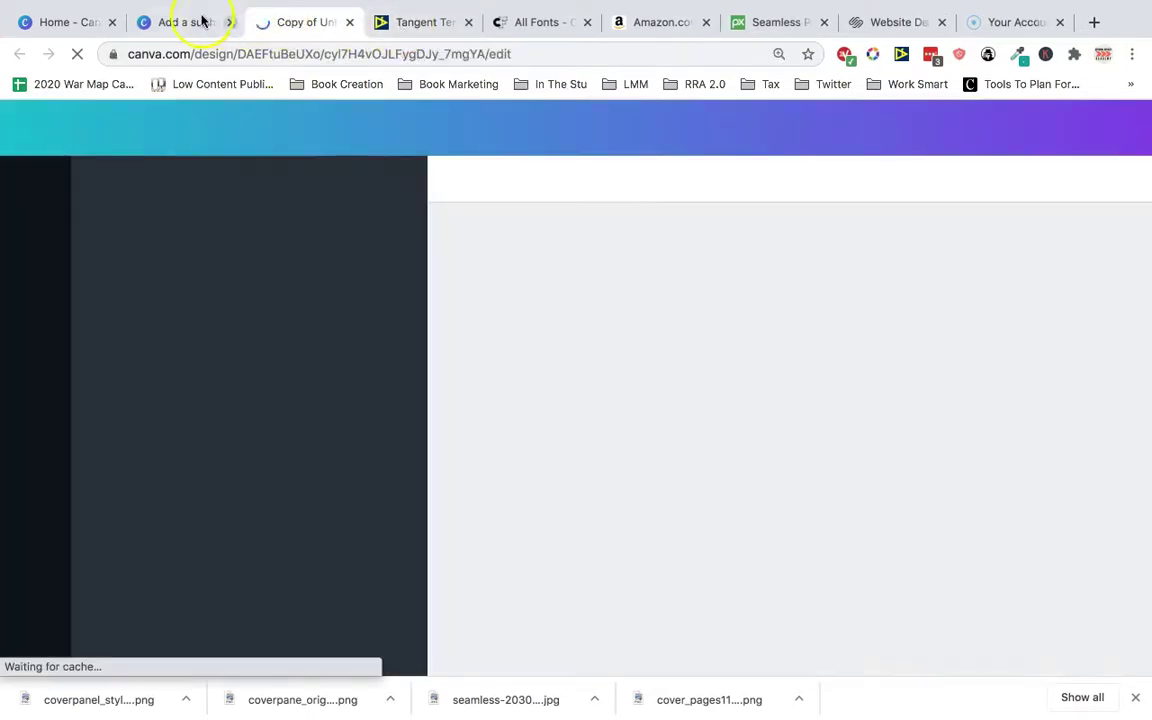
click(205, 20)
click(1035, 151)
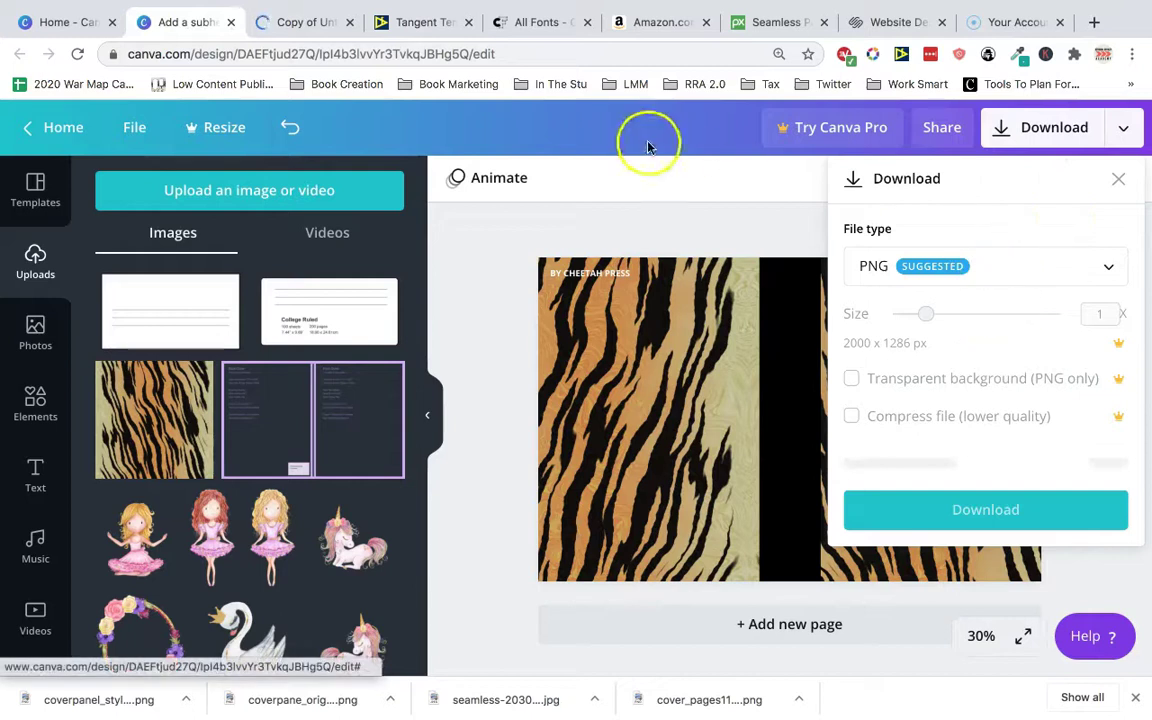
click(990, 262)
click(944, 440)
click(990, 353)
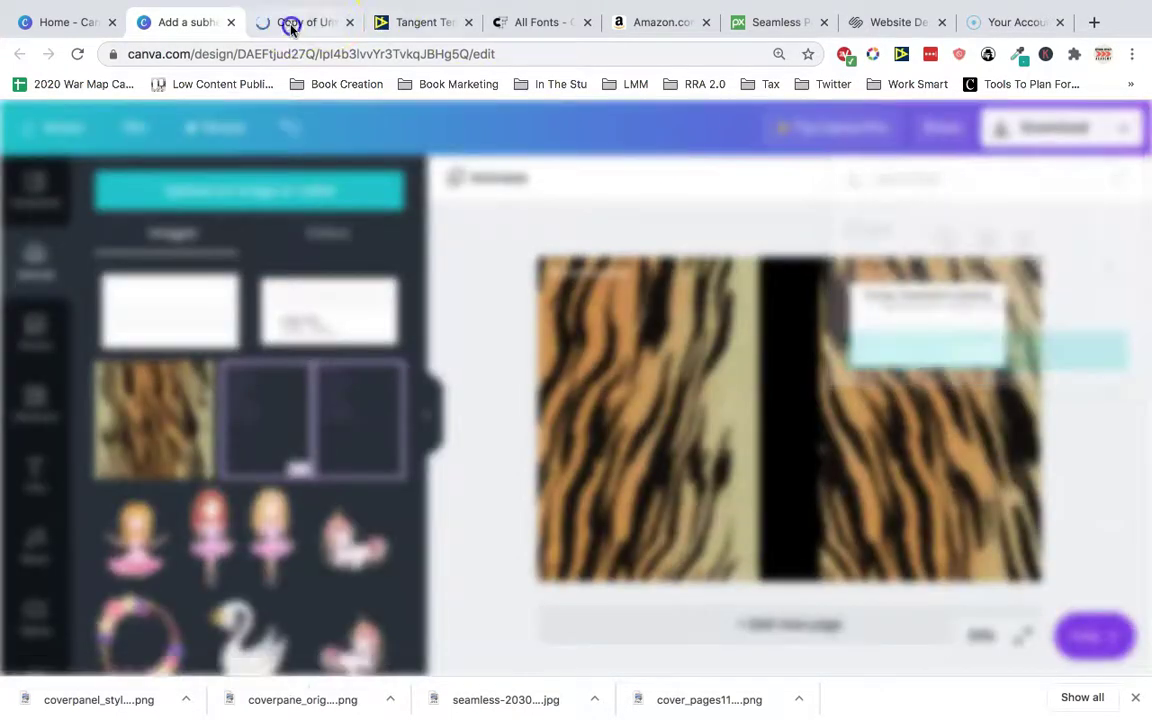
Step: In the copied design, unlock and delete the tiger-stripe images from the front and back covers
click(289, 22)
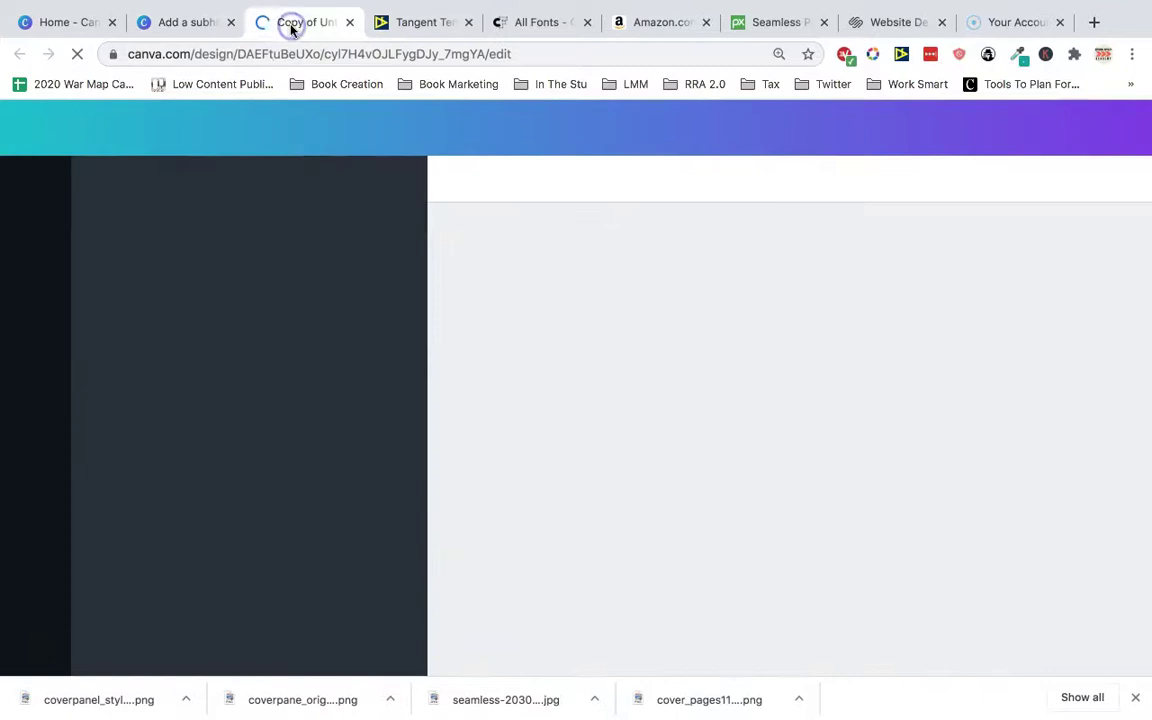
click(947, 516)
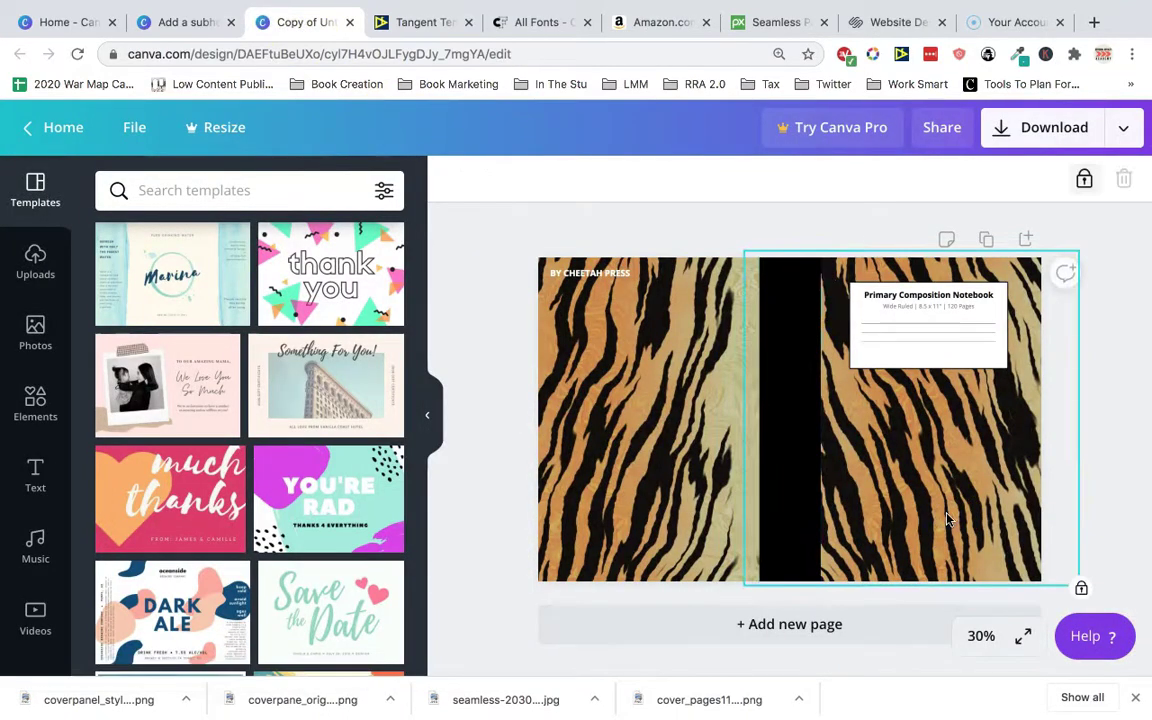
click(1086, 178)
key(Delete)
click(638, 453)
click(1092, 170)
key(Delete)
click(841, 458)
key(Delete)
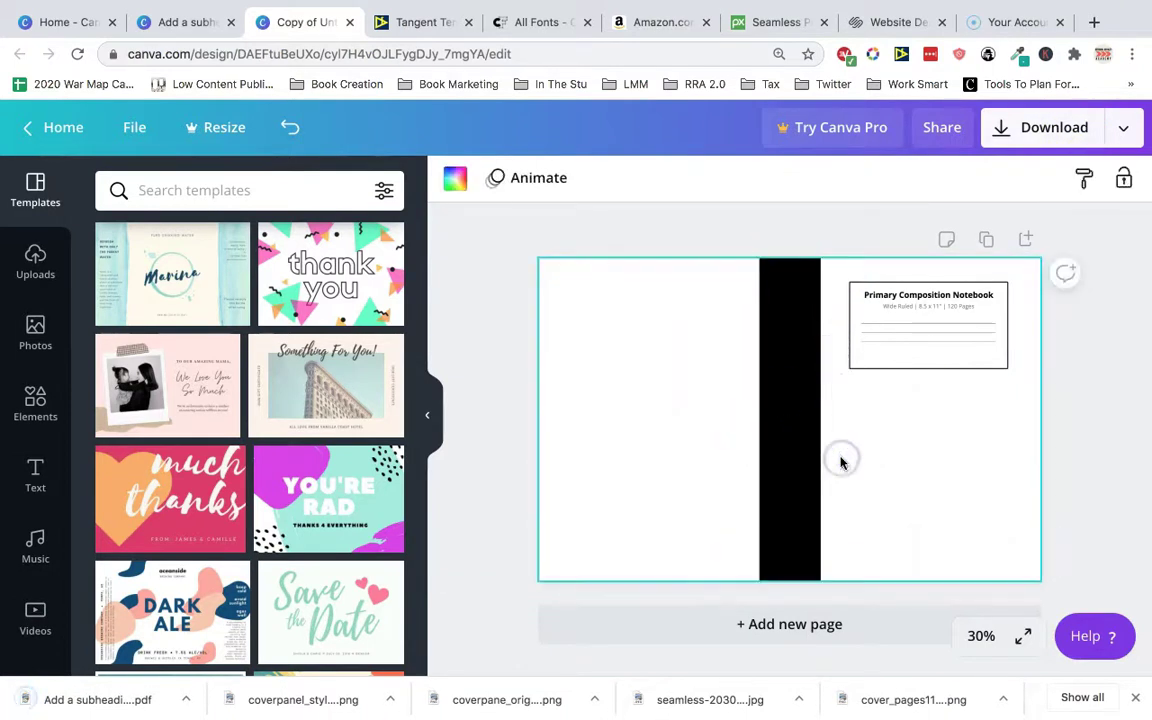
click(1064, 480)
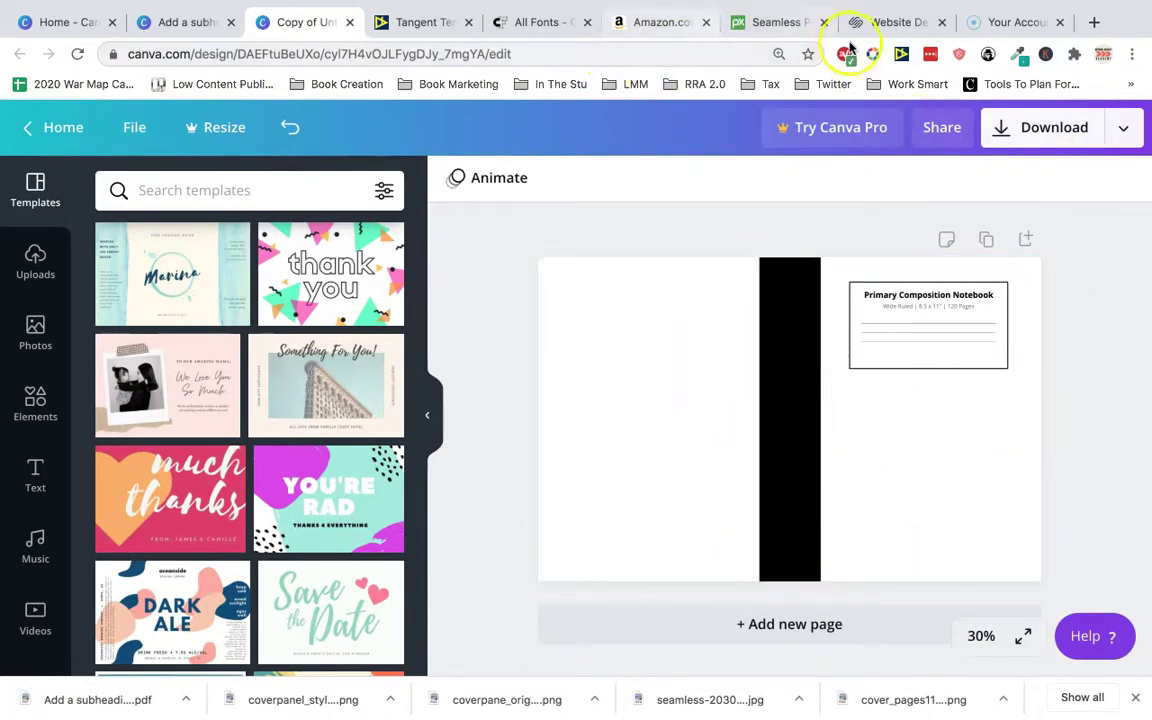
Step: Switch to Pixabay, browse the "animal print" image results, and open the black-and-white zebra-stripe illustration
click(798, 33)
click(589, 404)
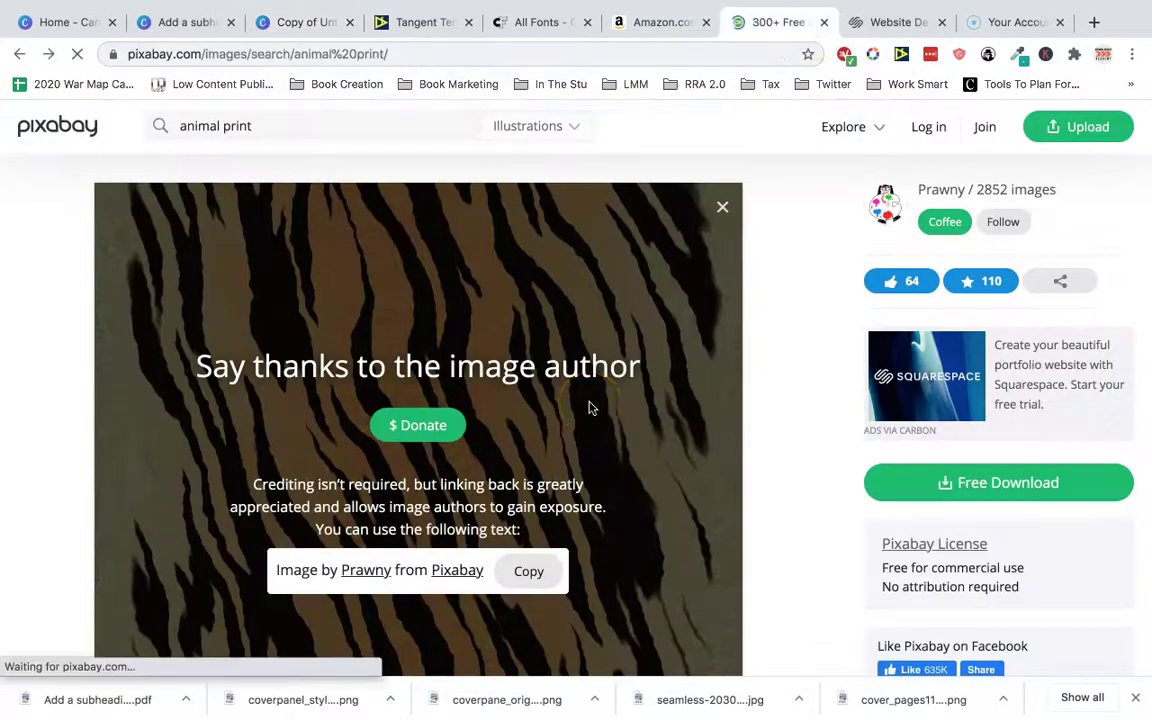
scroll(589, 407, down, 5)
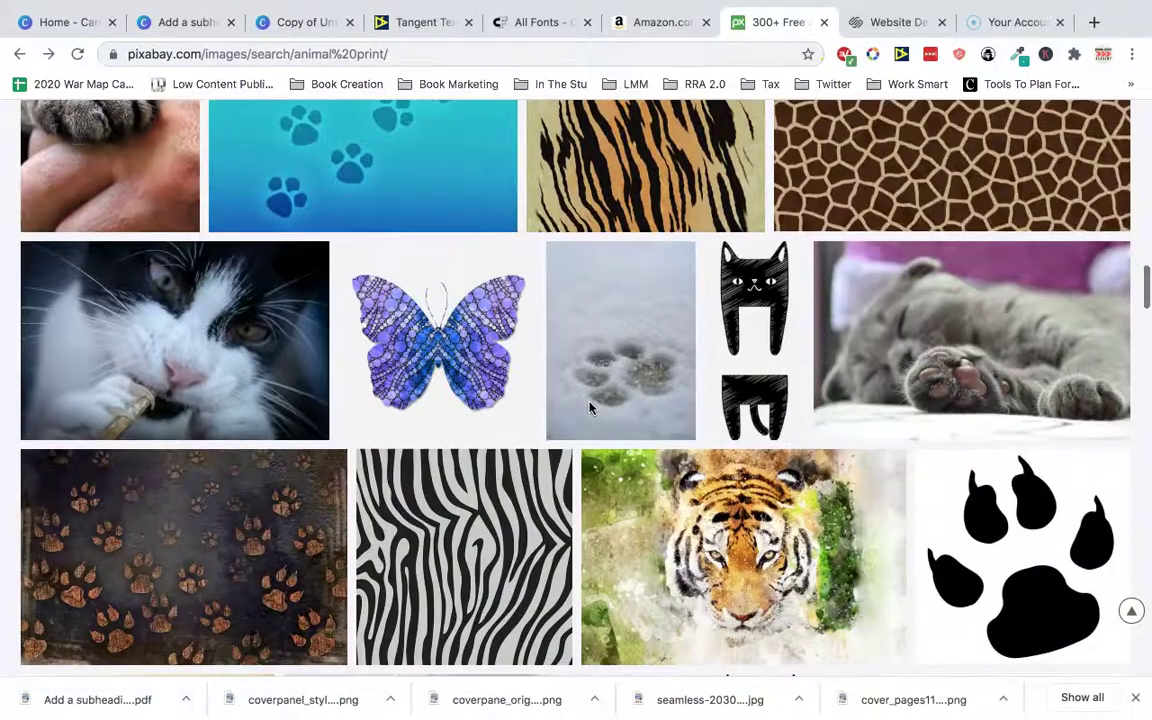
scroll(483, 296, down, 10)
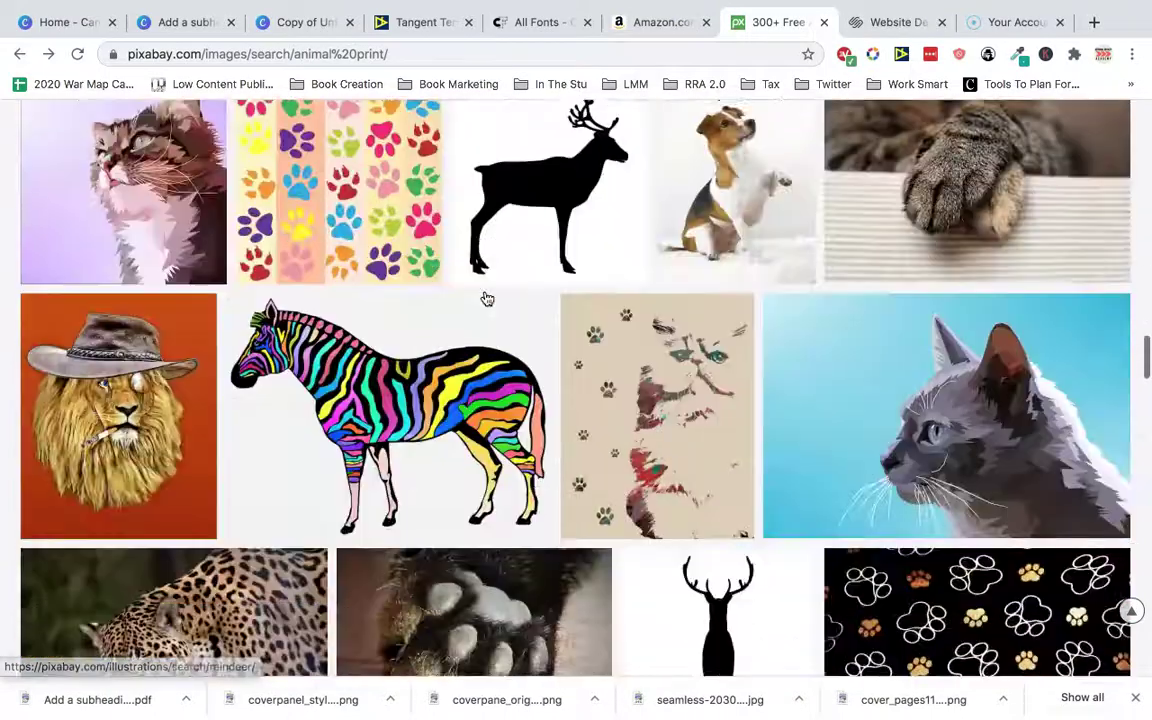
scroll(485, 297, up, 10)
scroll(471, 429, up, 8)
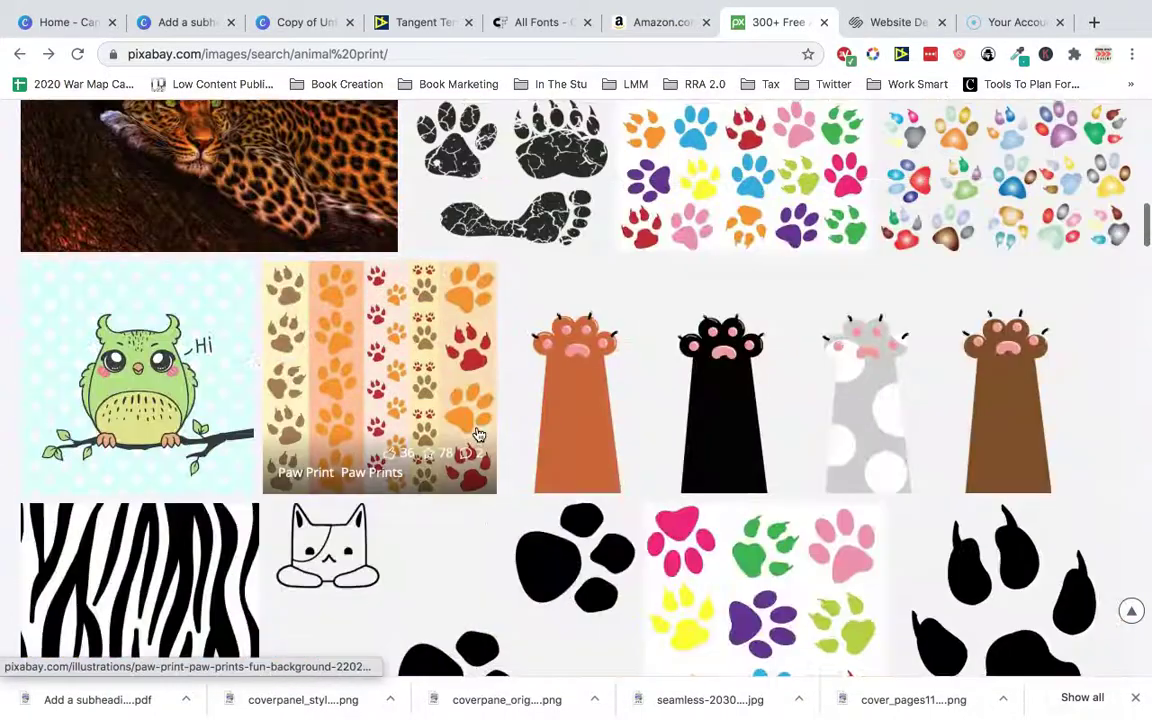
scroll(180, 437, down, 2)
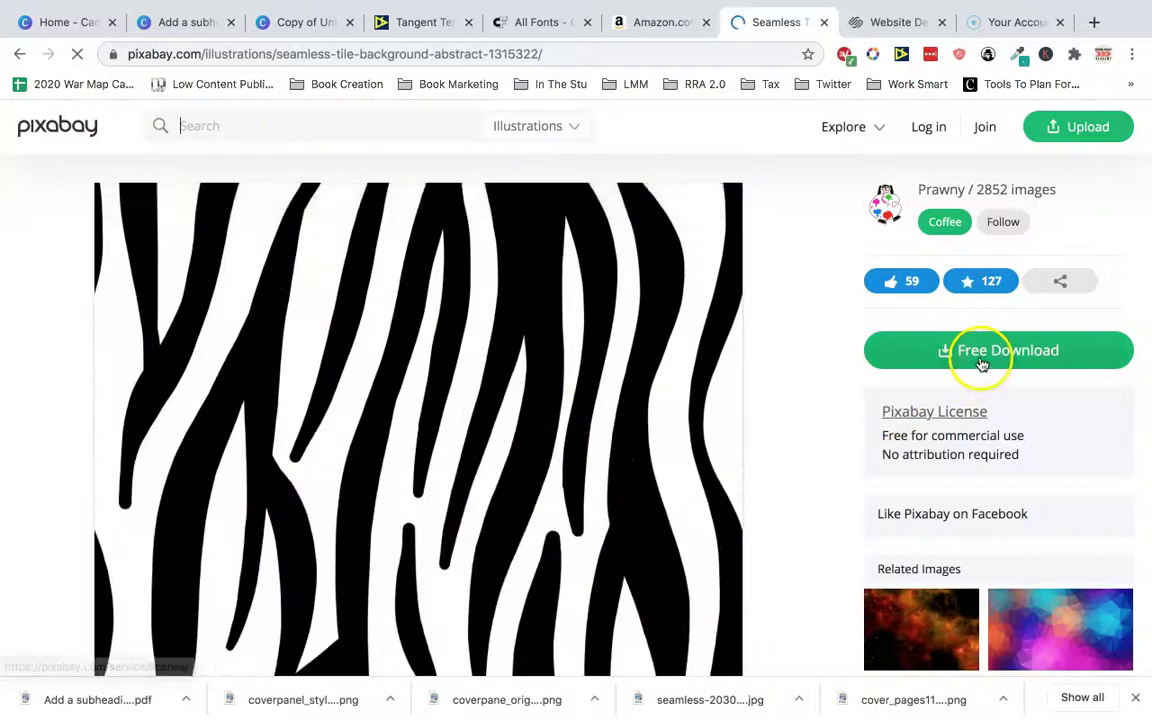
Step: Download the black-and-white zebra-stripe illustration from Pixabay
click(980, 362)
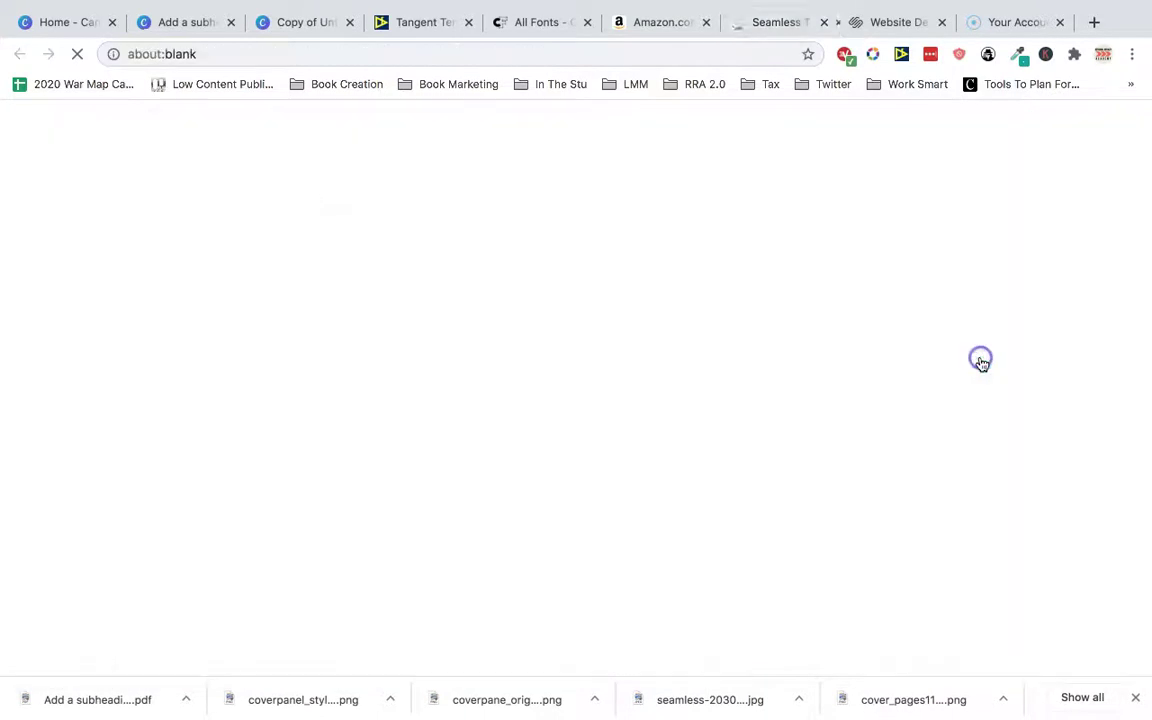
click(712, 30)
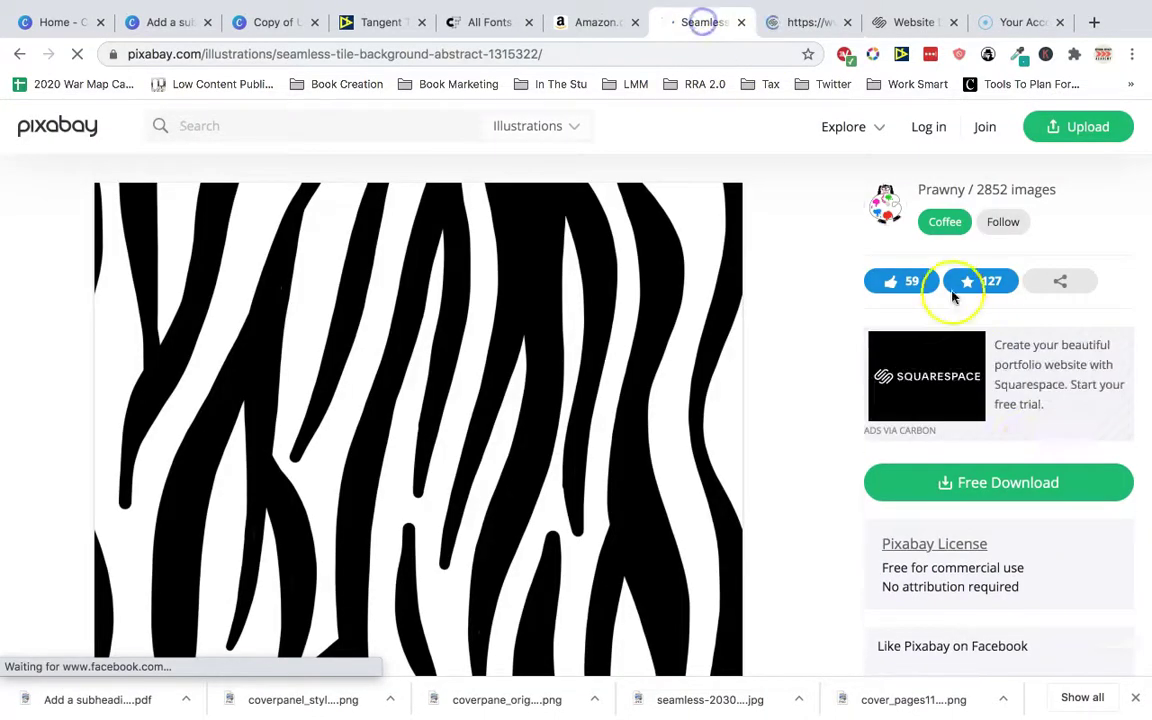
click(1008, 484)
click(962, 430)
click(515, 481)
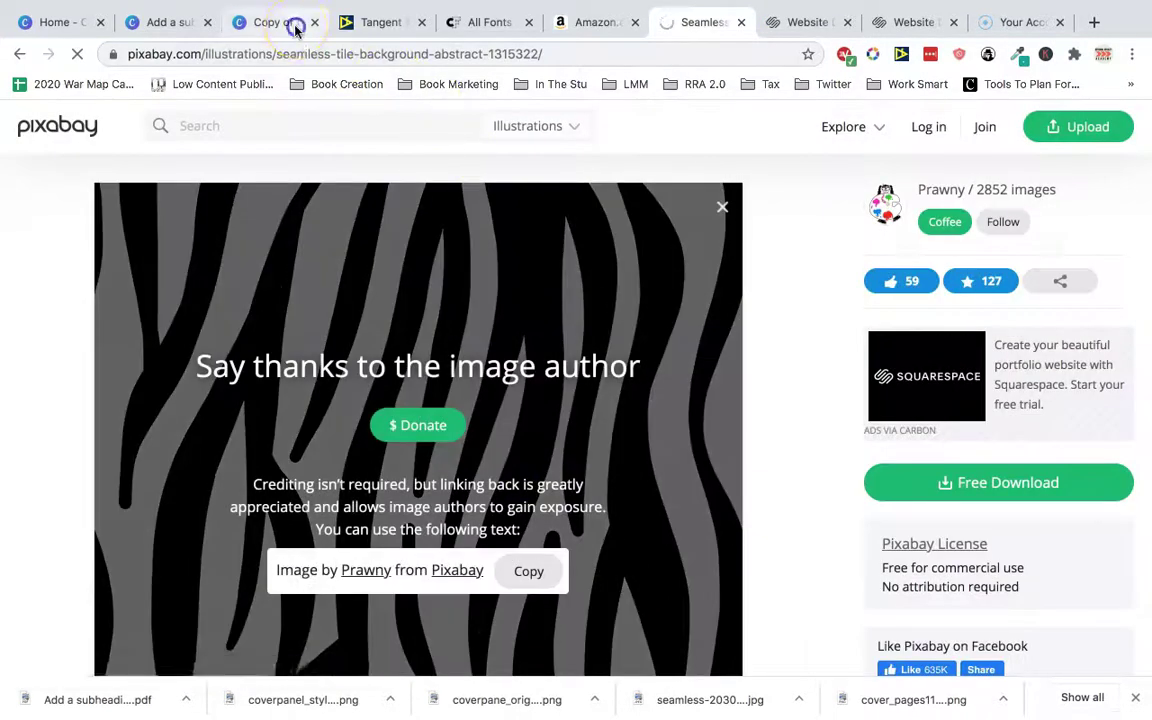
Step: Switch back to the copied cover in Canva and add the downloaded zebra-stripe image to the page
click(290, 22)
drag(80, 694, 630, 314)
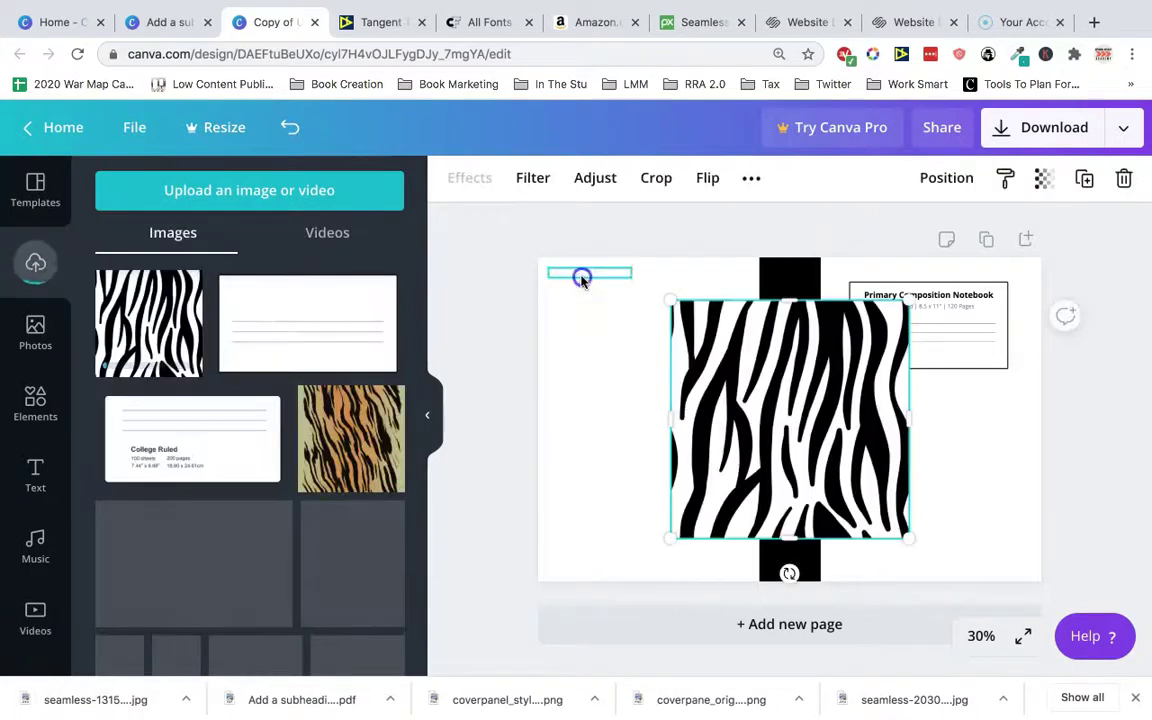
Step: Recolor the "BY CHEETAH PRESS" byline black and send the zebra-stripe image backward behind the spine bar and title label
click(581, 275)
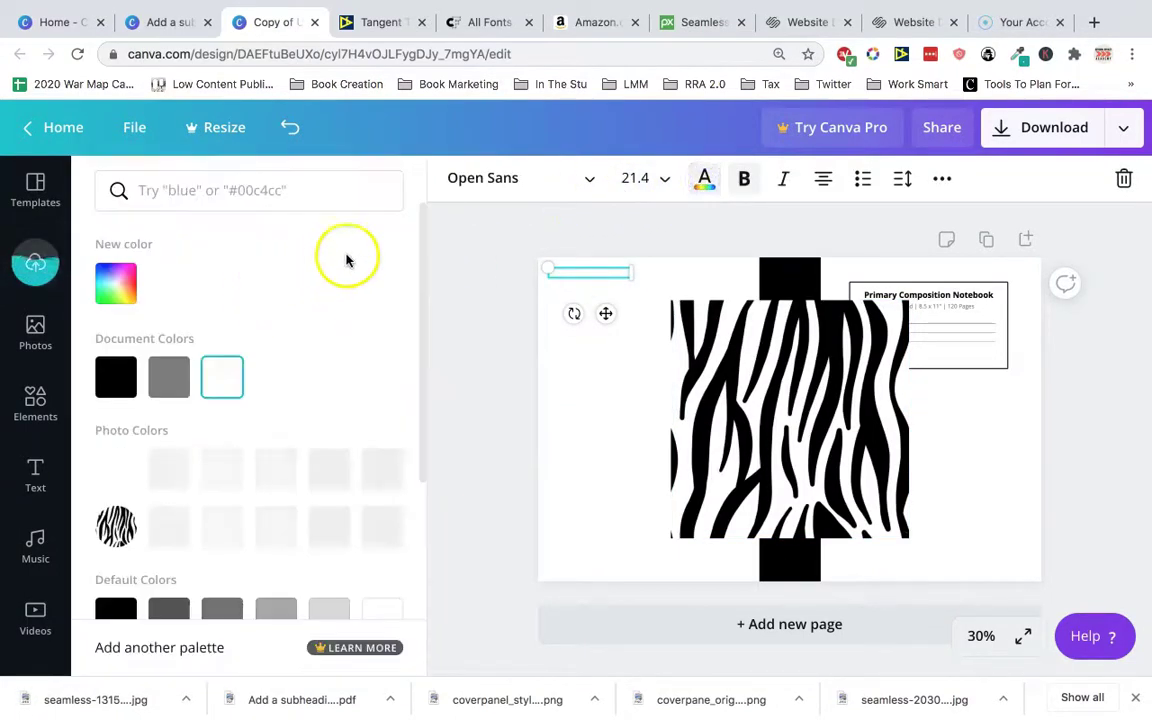
click(118, 378)
drag(838, 433, 865, 442)
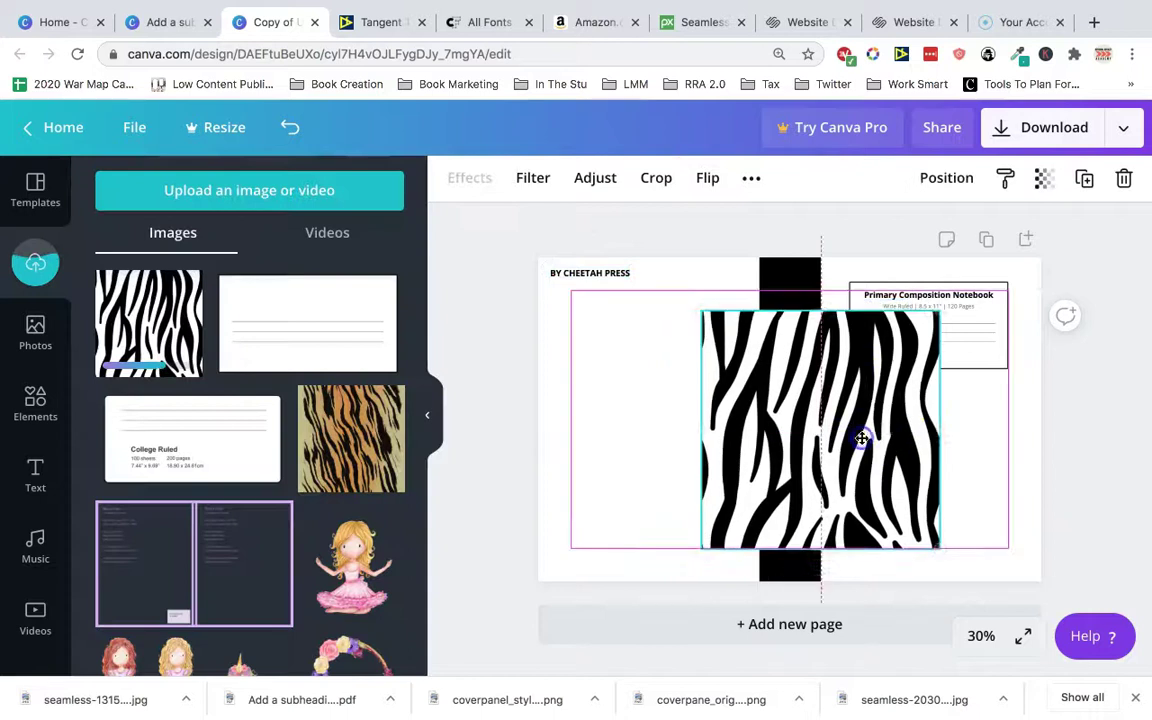
click(948, 177)
click(888, 237)
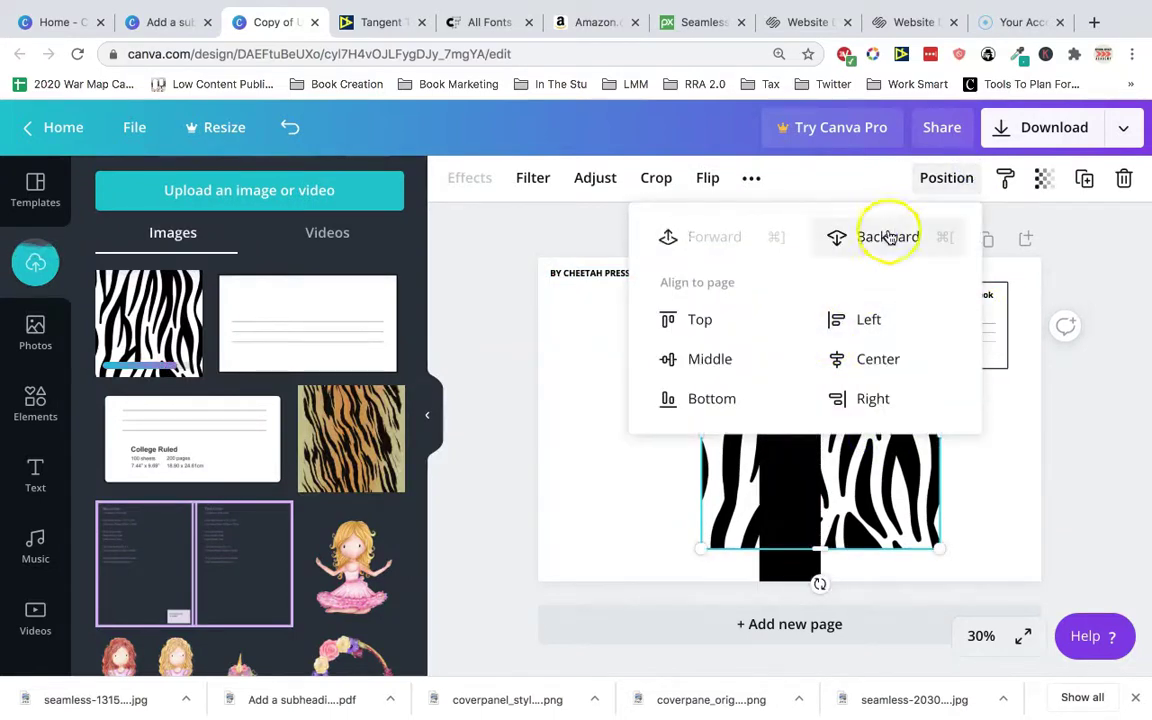
click(1088, 558)
Step: Move the zebra-stripe image onto the front cover and enlarge it to fill the panel
drag(879, 468, 987, 510)
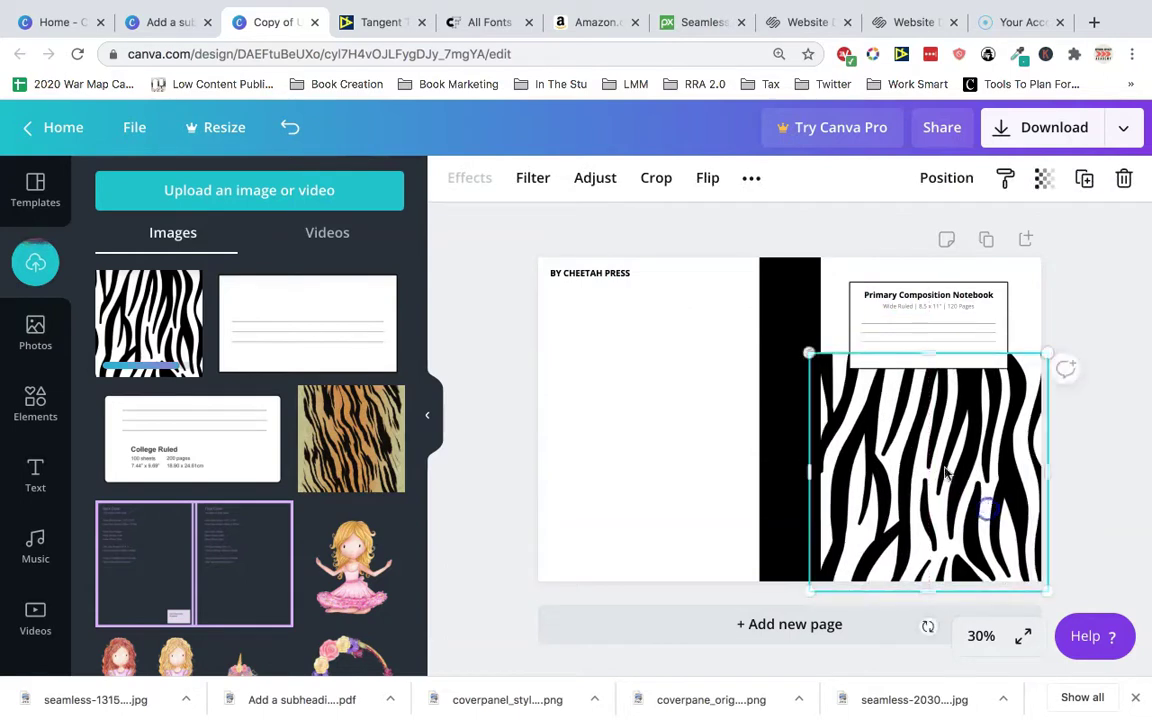
drag(815, 345, 914, 412)
click(1126, 421)
Step: Flip a copy of the zebra-stripe image horizontally and place it on the back cover behind the spine bar
drag(1028, 447, 829, 444)
click(707, 178)
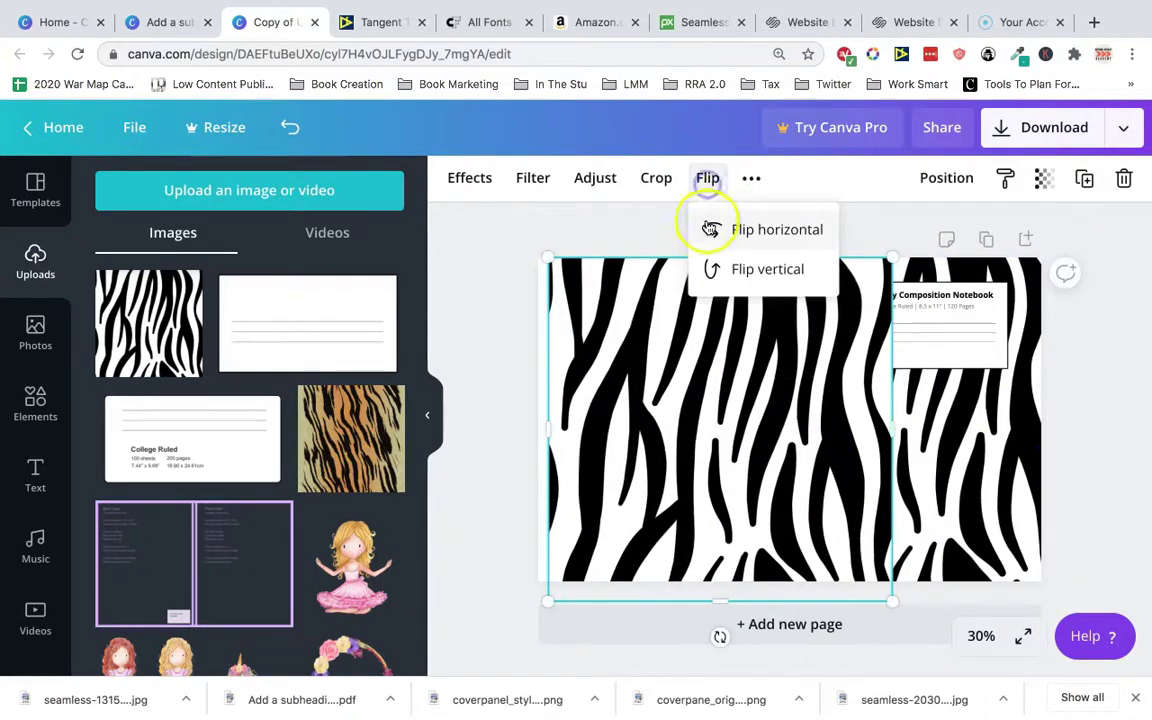
click(712, 229)
drag(904, 398, 528, 394)
click(1078, 404)
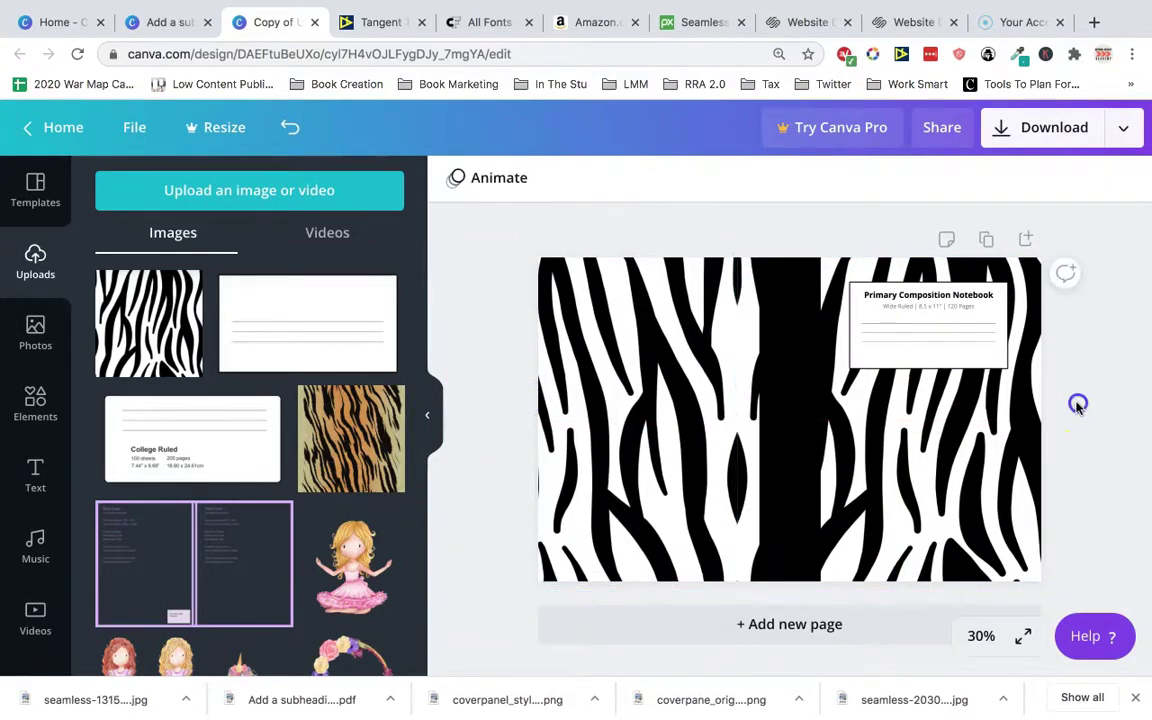
Step: Nudge the back-cover zebra image sideways to fine-tune how its stripes meet the front-cover image beside the spine
click(733, 356)
drag(670, 406, 676, 405)
click(823, 252)
click(696, 361)
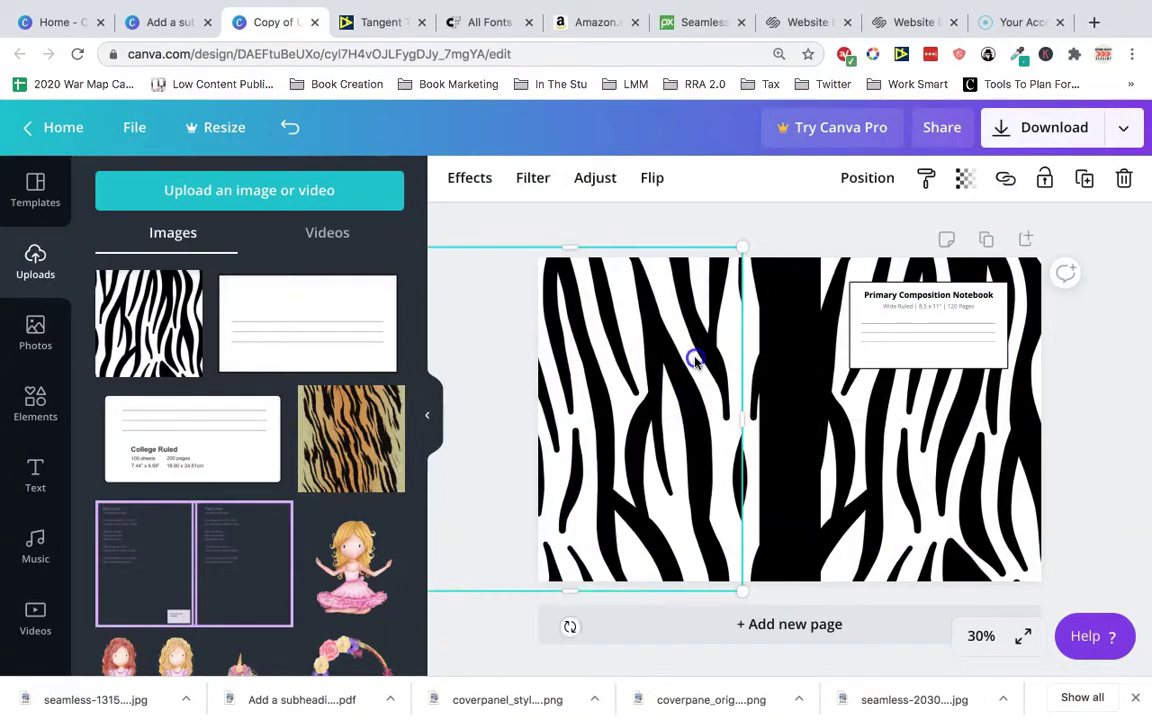
drag(696, 361, 689, 357)
click(766, 342)
click(688, 381)
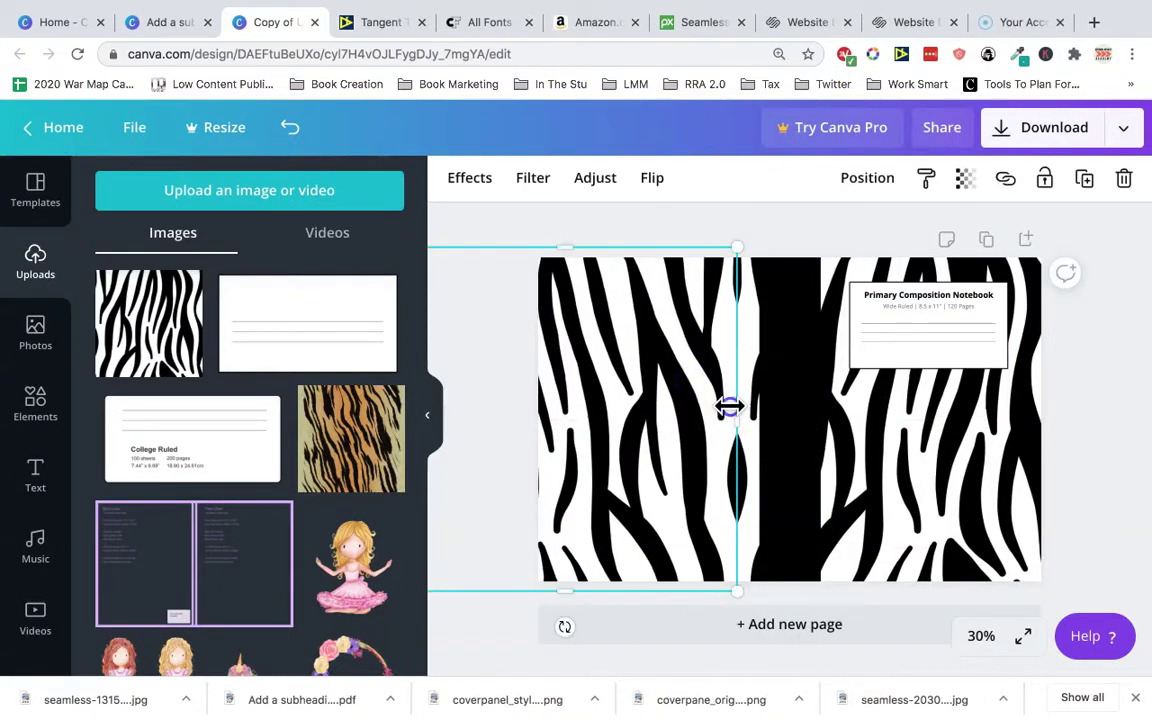
drag(734, 406, 735, 406)
click(790, 262)
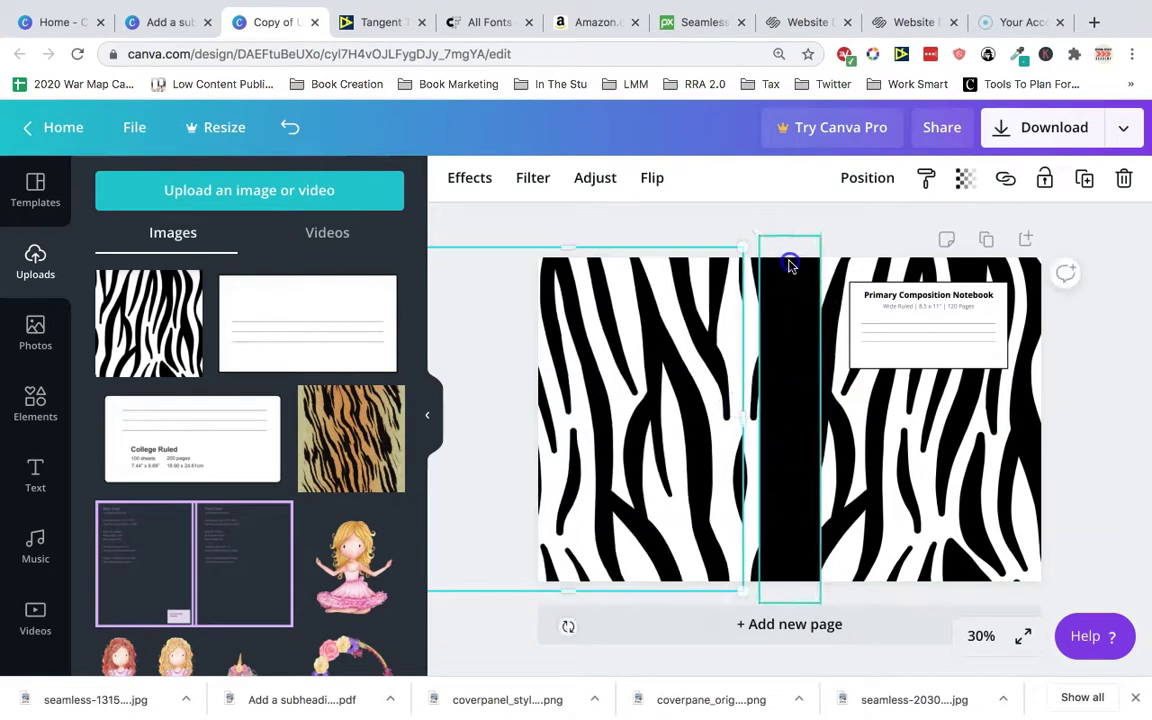
click(869, 226)
click(1134, 393)
Step: Place the uploaded cover template over the design, enlarge it, and layer the back-cover zebra image behind the byline
drag(186, 553, 646, 492)
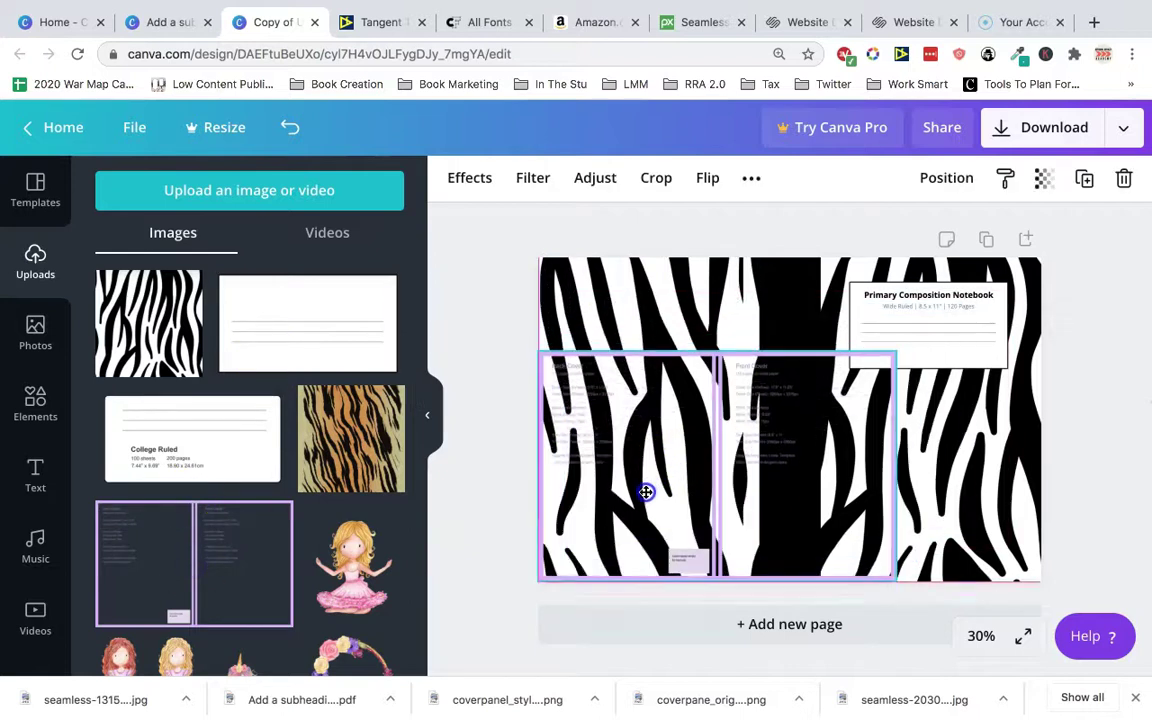
drag(889, 344, 951, 321)
click(560, 270)
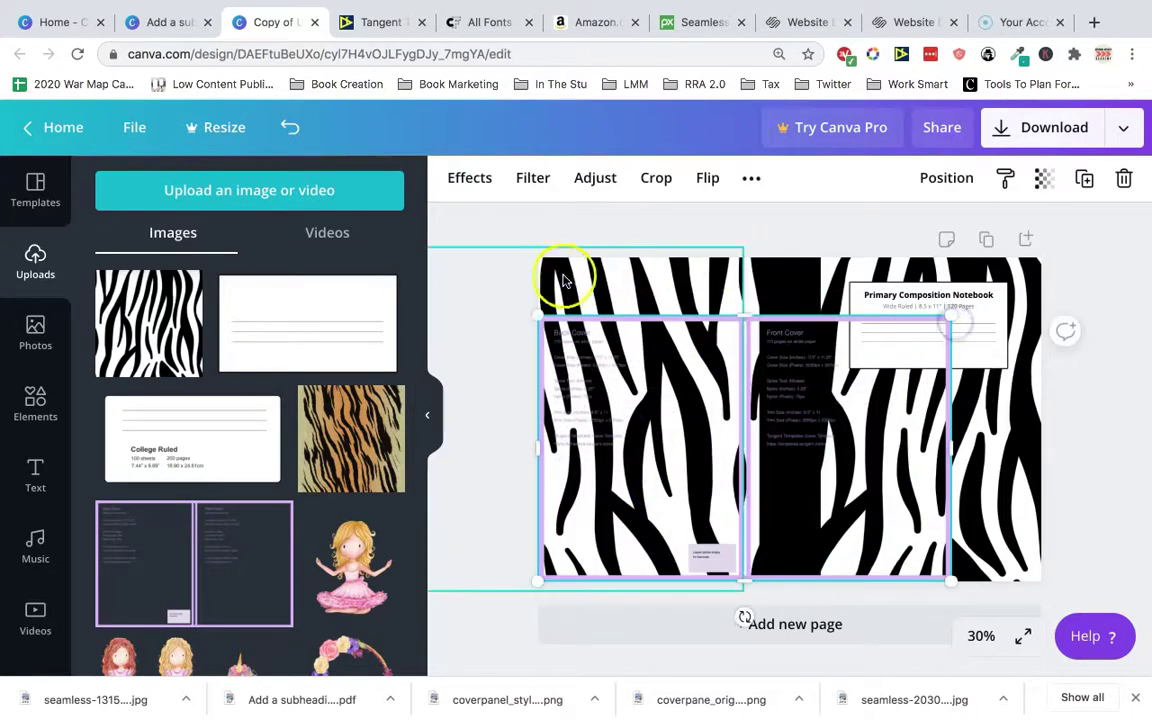
click(857, 185)
click(810, 270)
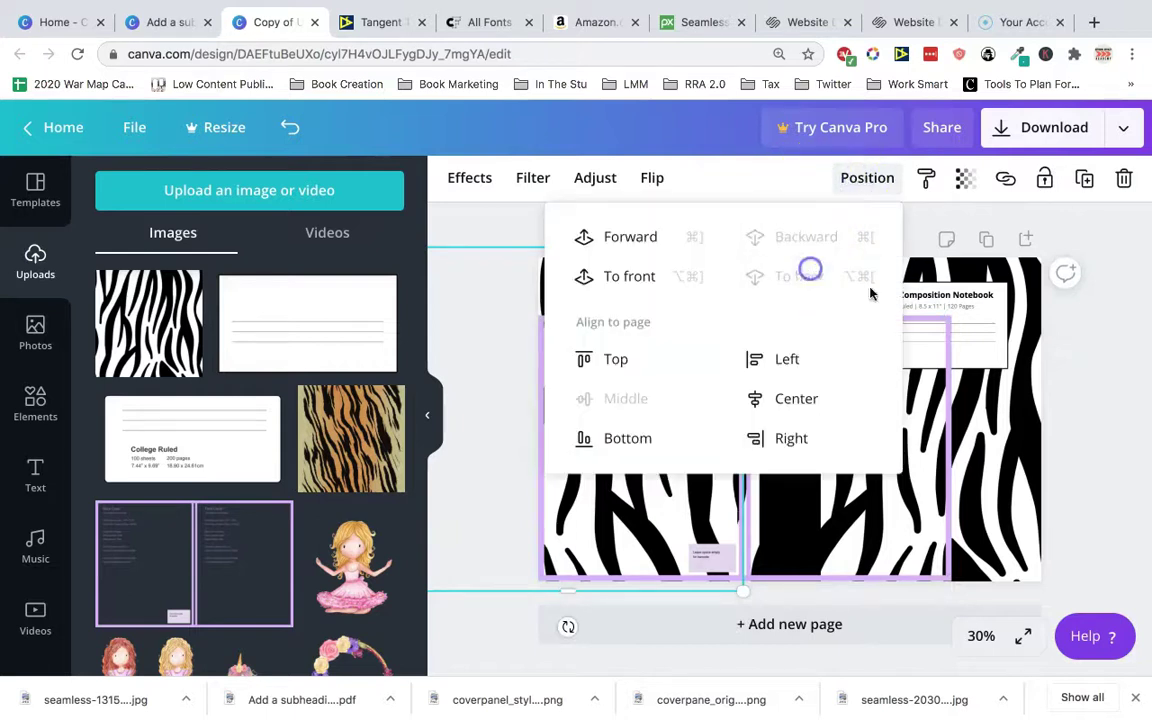
click(1095, 427)
click(558, 274)
click(600, 222)
Step: Search the elements for "square" and add a solid square to the page
click(62, 400)
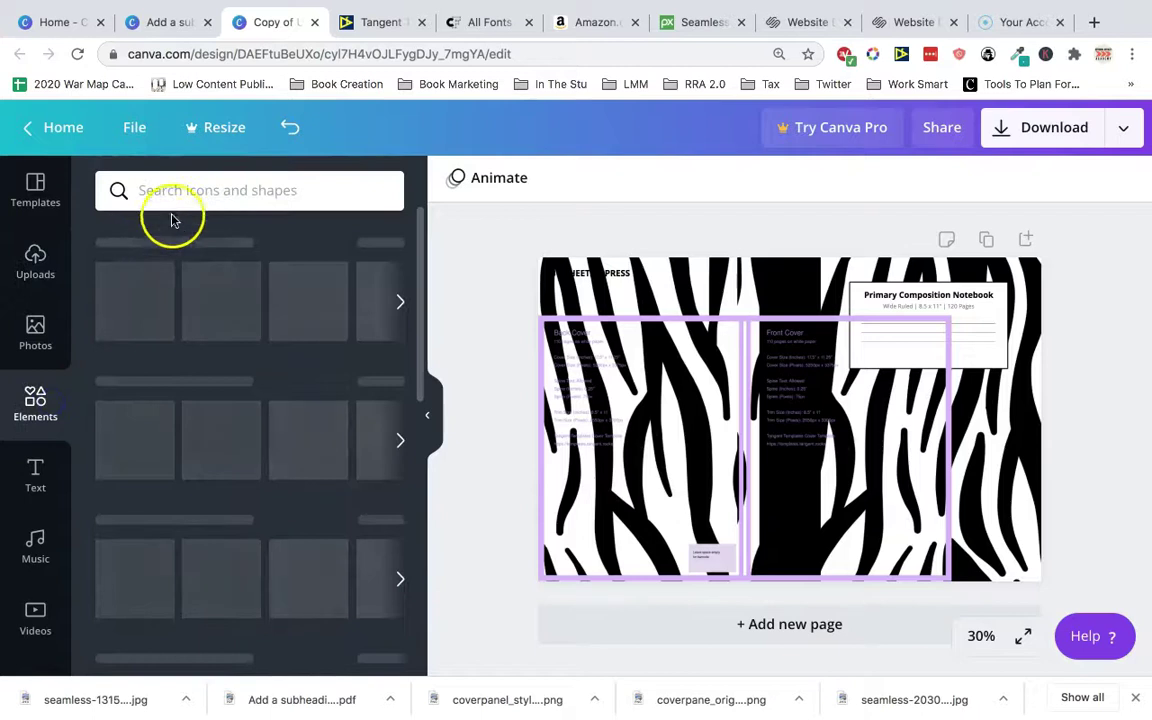
click(184, 199)
text(squar)
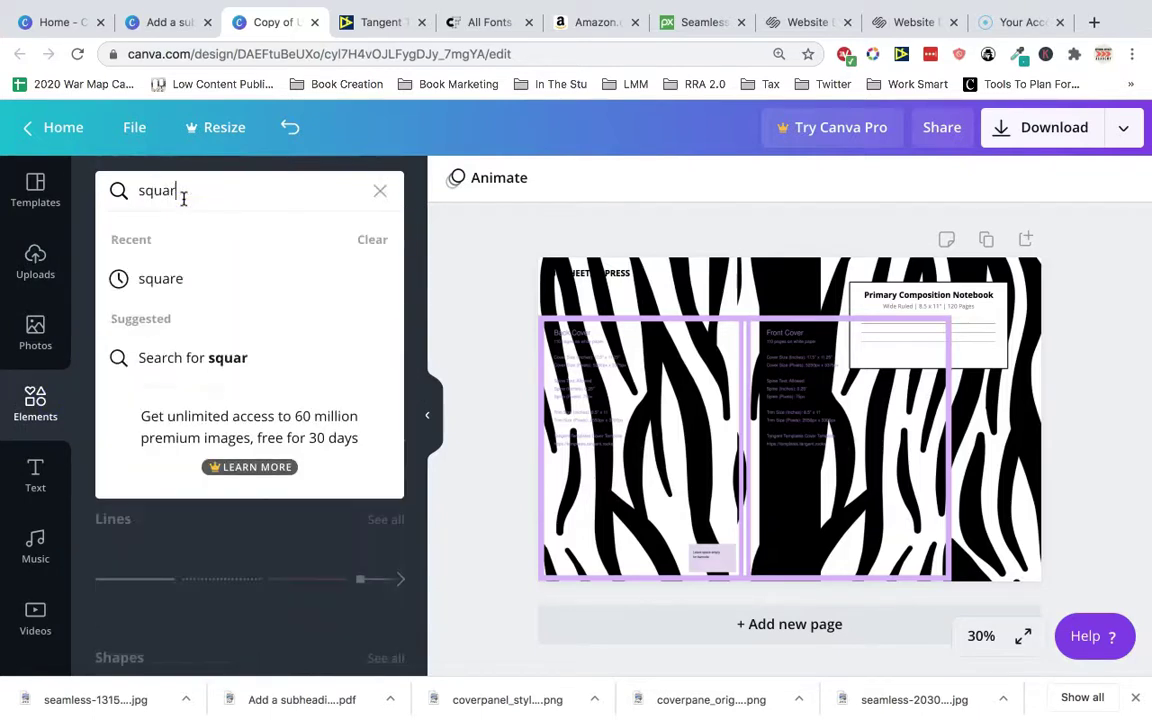
text(e)
key(Return)
click(216, 198)
key(Return)
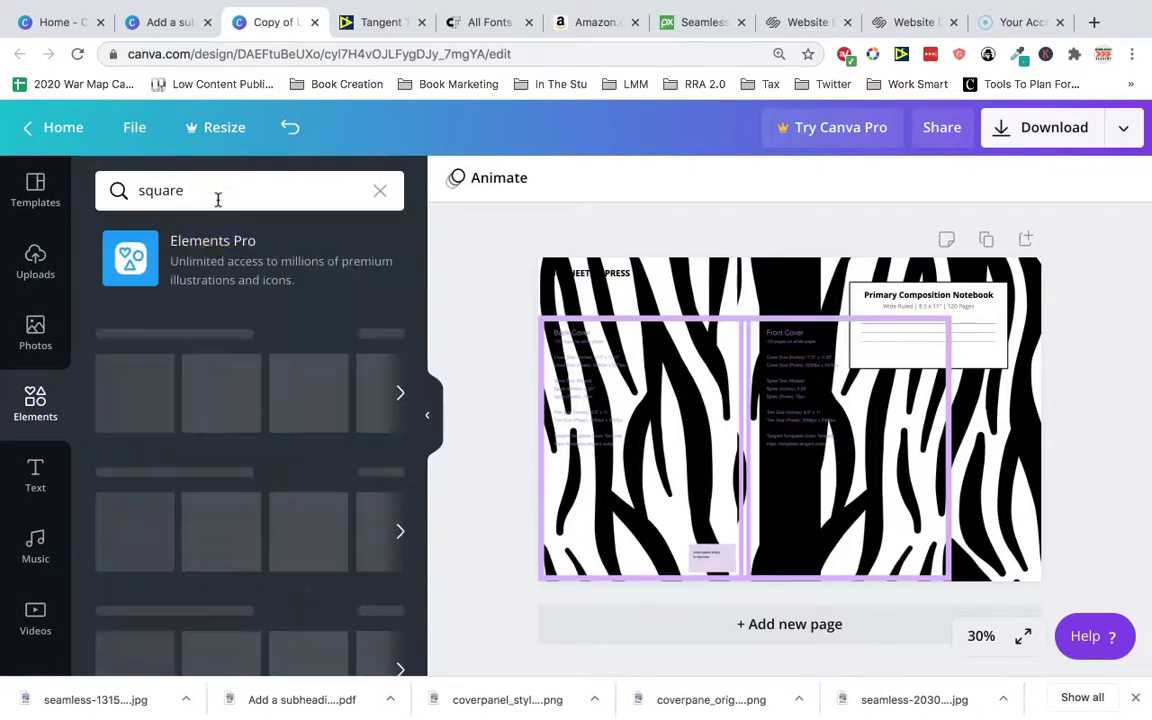
click(159, 357)
Step: Position the shape as a white box at the byline, layered above the zebra image and behind the text
drag(789, 505, 555, 272)
click(456, 180)
click(218, 378)
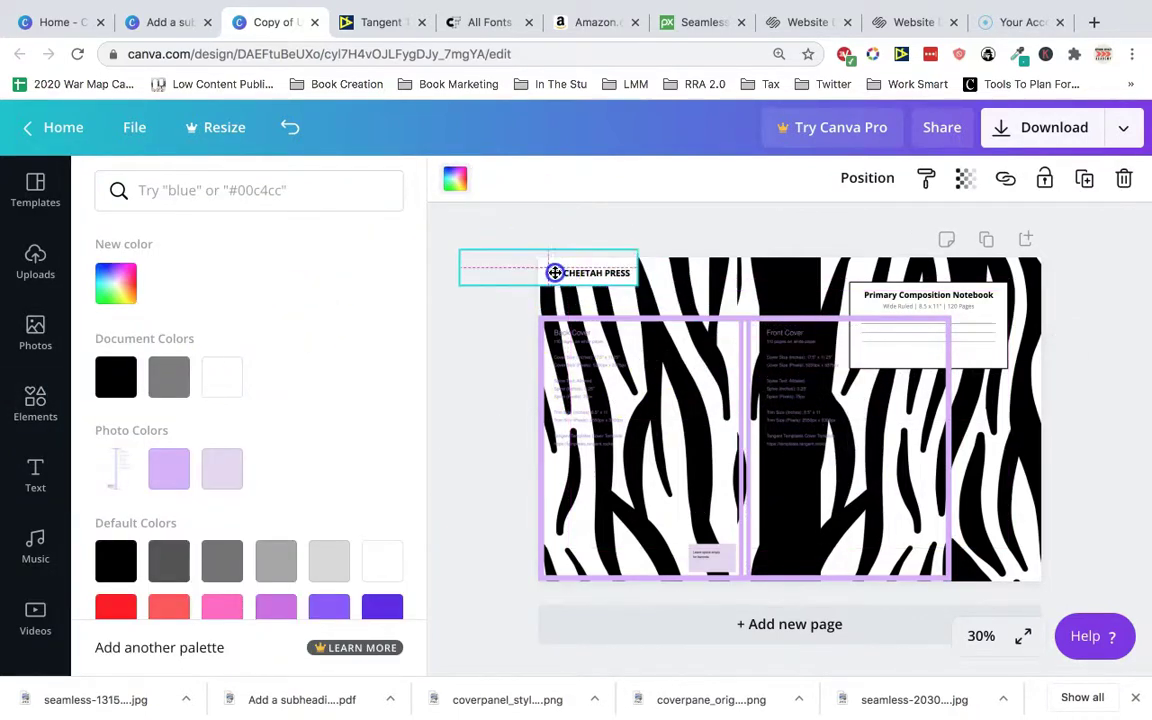
click(882, 178)
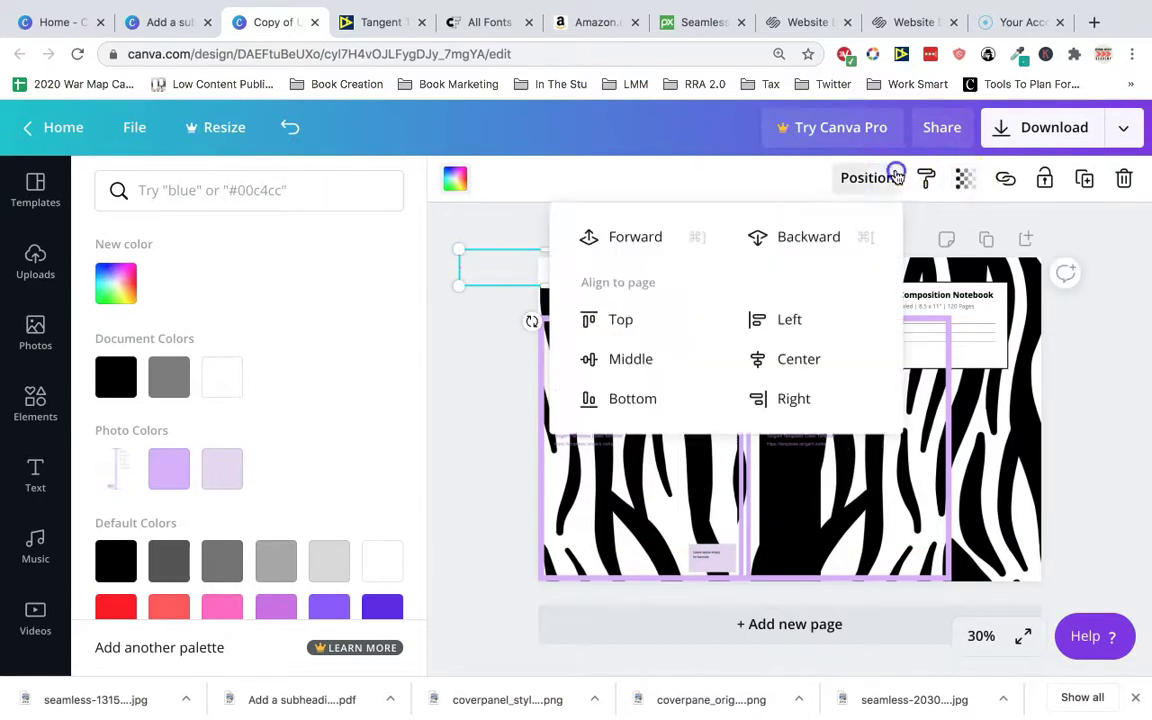
click(856, 228)
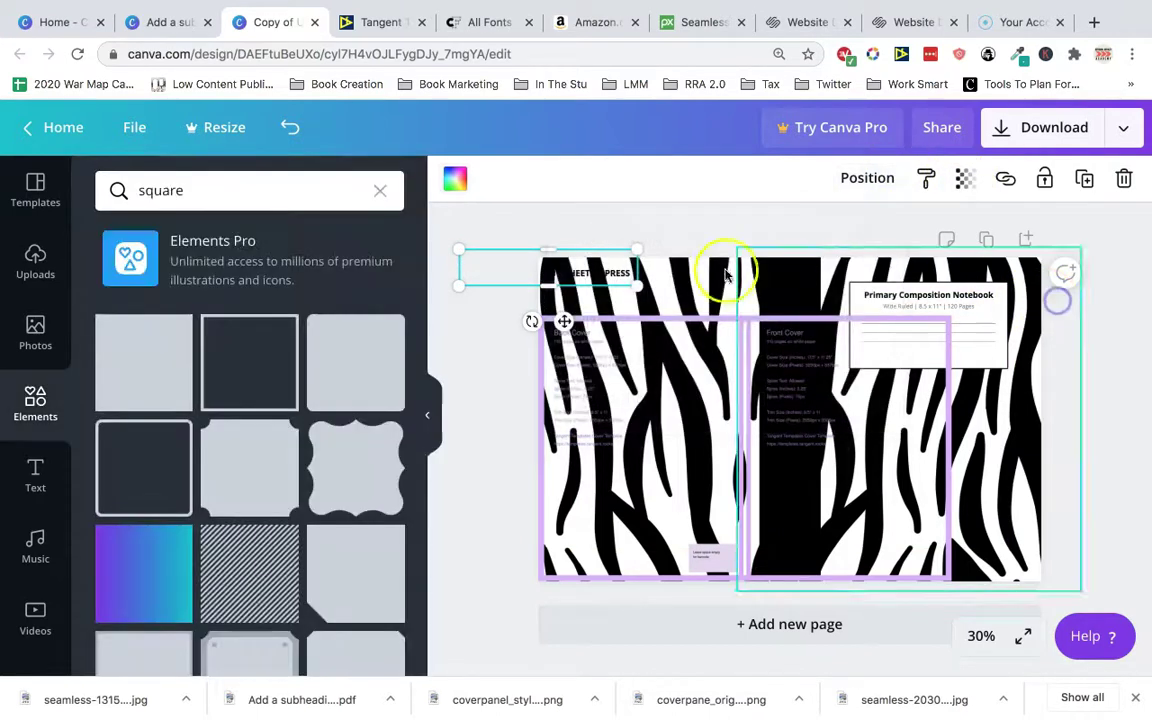
click(874, 174)
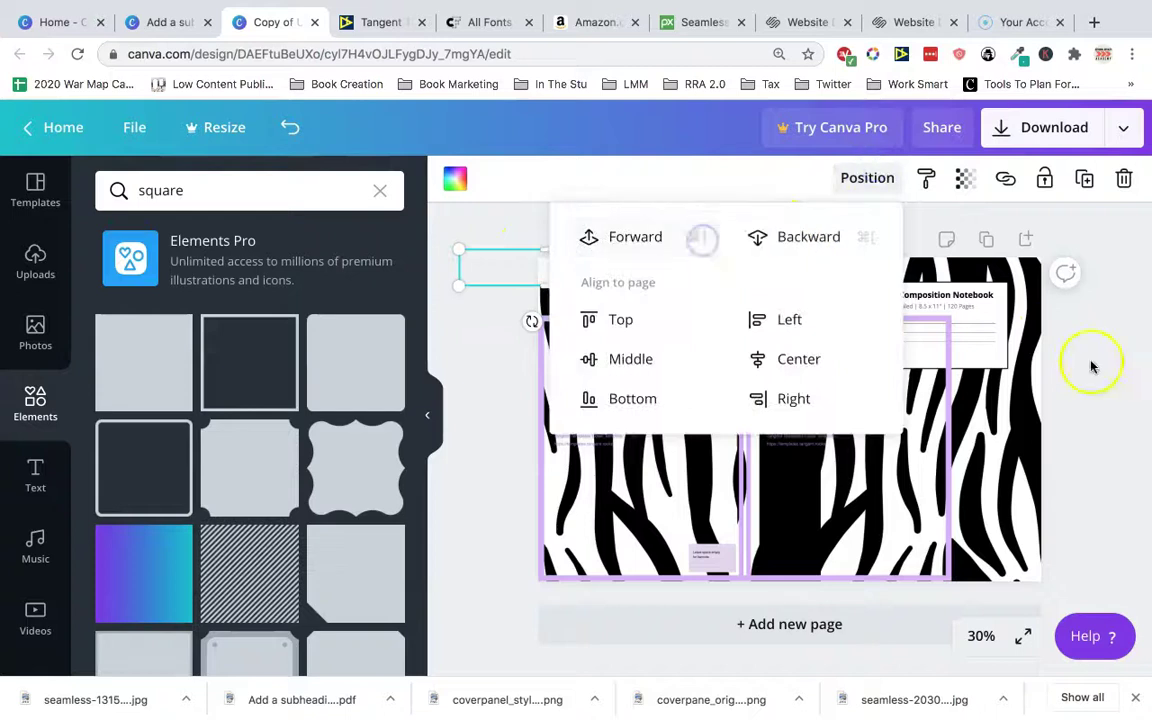
click(1091, 365)
Step: Stretch the cover template overlay to the full page and adjust the white byline box's size against its margins
click(782, 372)
drag(955, 337, 1048, 265)
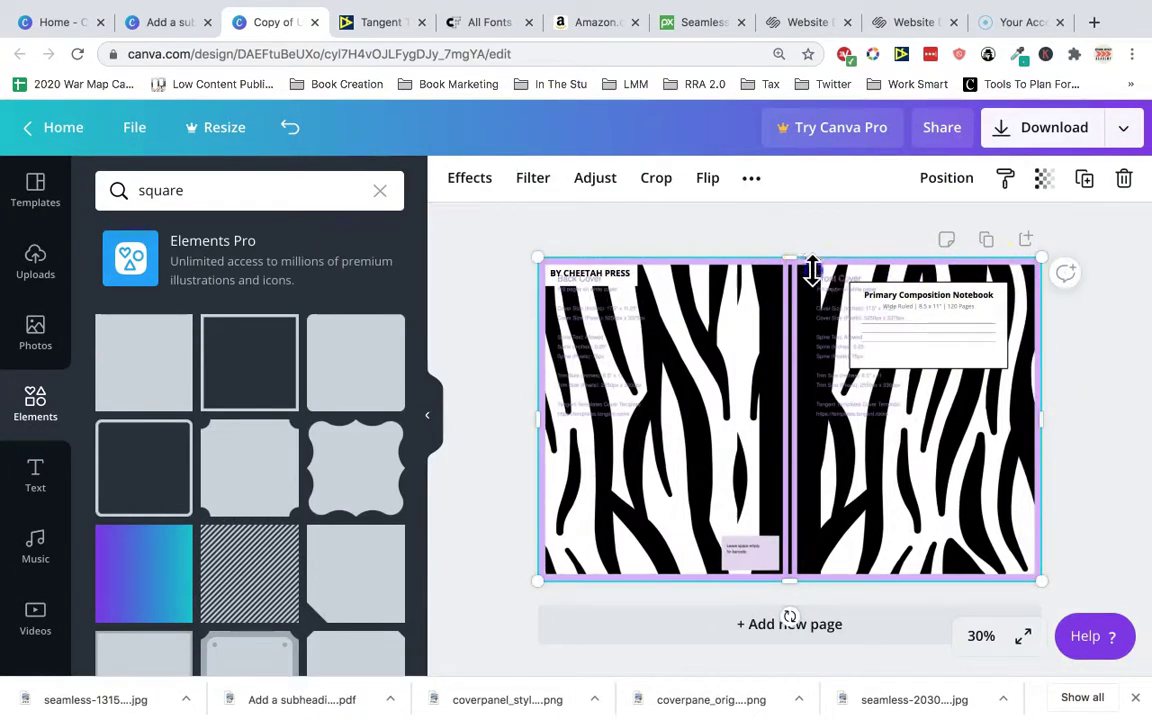
click(605, 278)
drag(598, 285, 642, 279)
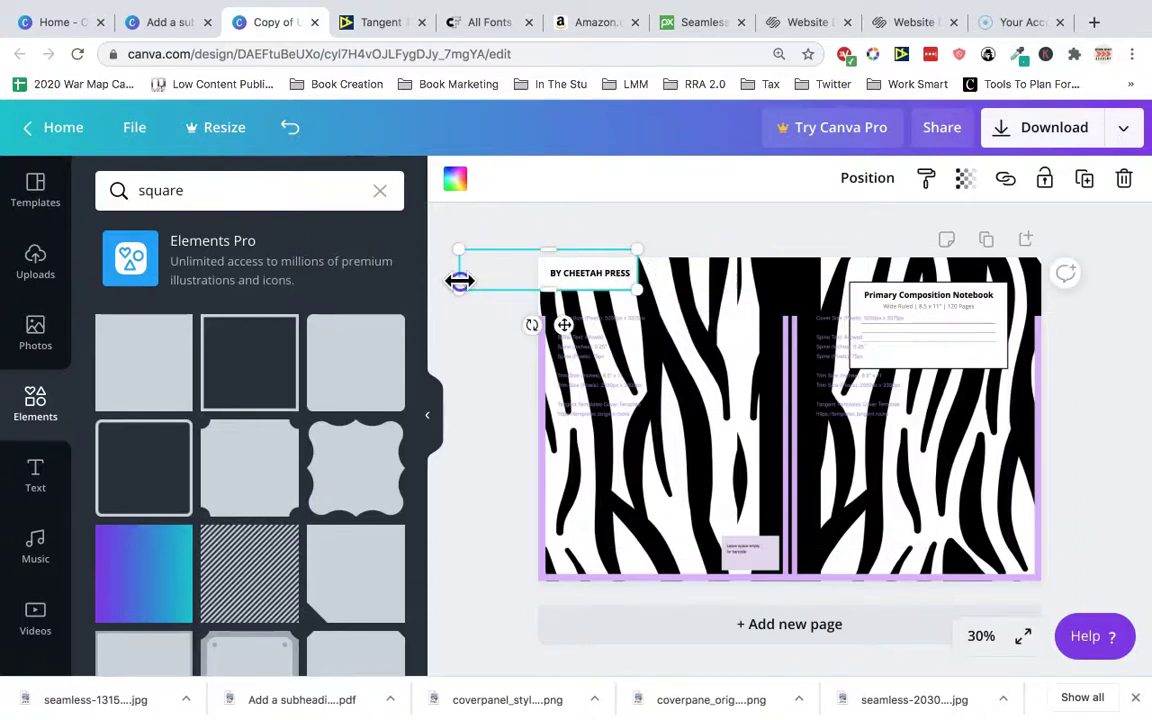
drag(459, 287, 484, 268)
click(812, 377)
drag(800, 304, 800, 249)
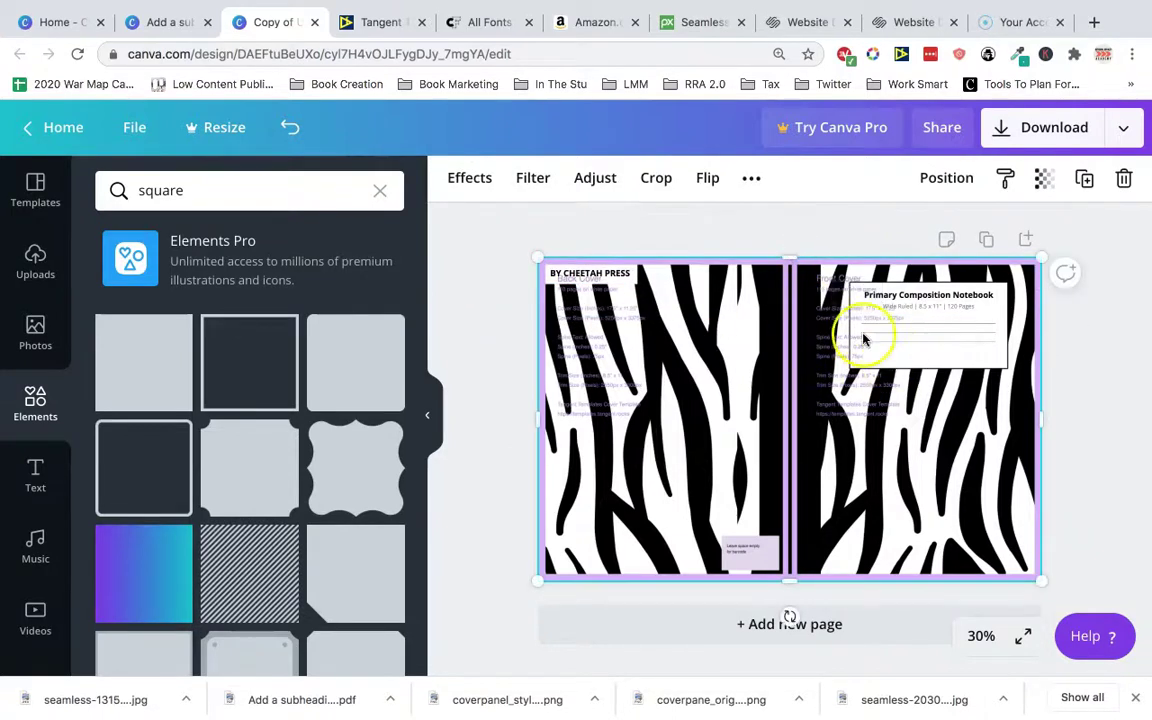
Step: Try gray as the spine bar's color and view it with the upper part of the template overlay cropped away
click(798, 450)
click(455, 178)
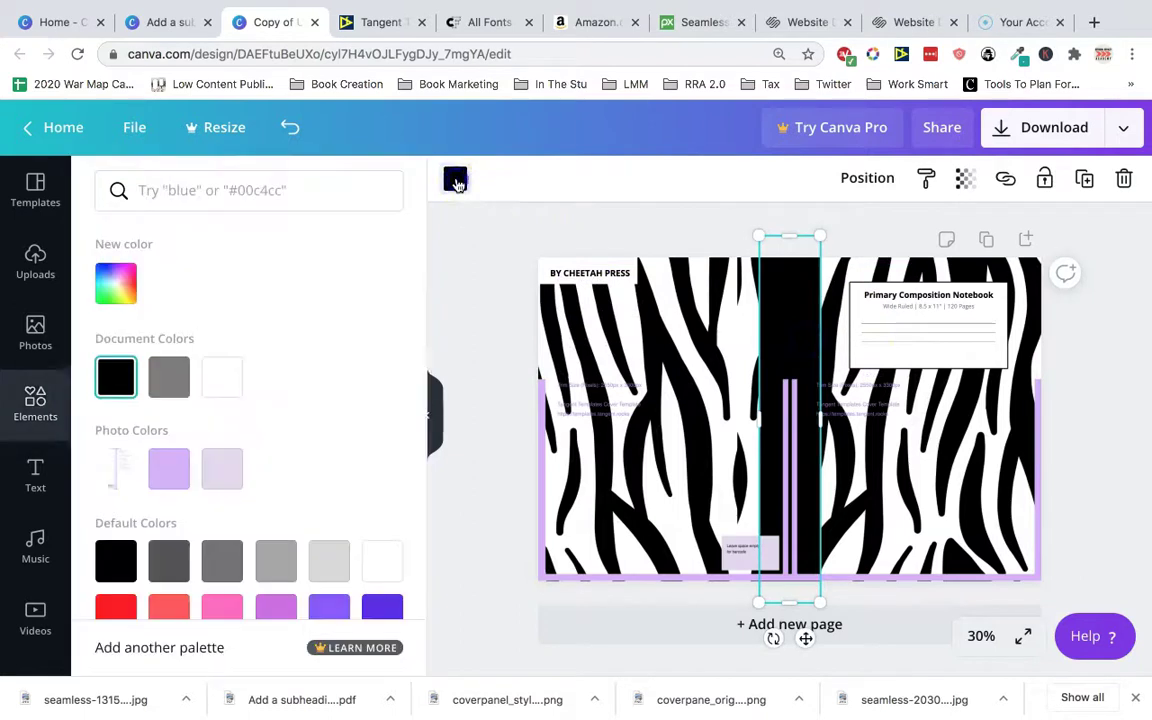
click(169, 376)
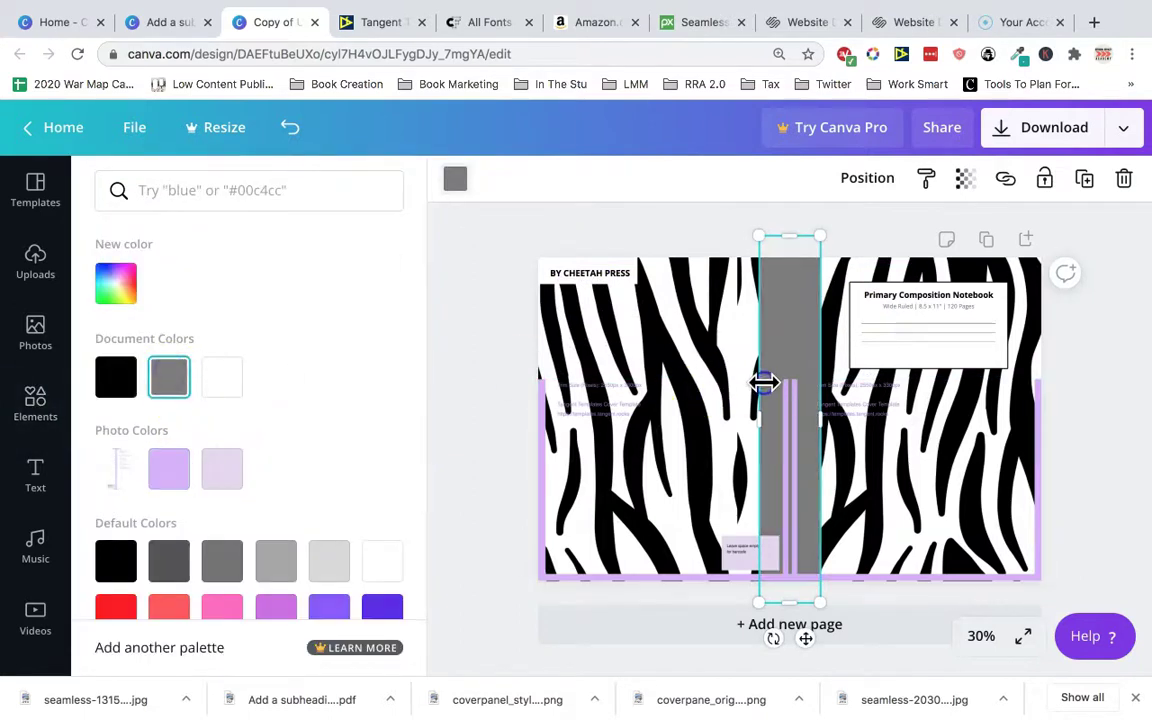
click(870, 395)
drag(818, 380, 812, 352)
Step: Recolor the spine bar yellow using a color search for "yellow"
click(797, 320)
click(456, 180)
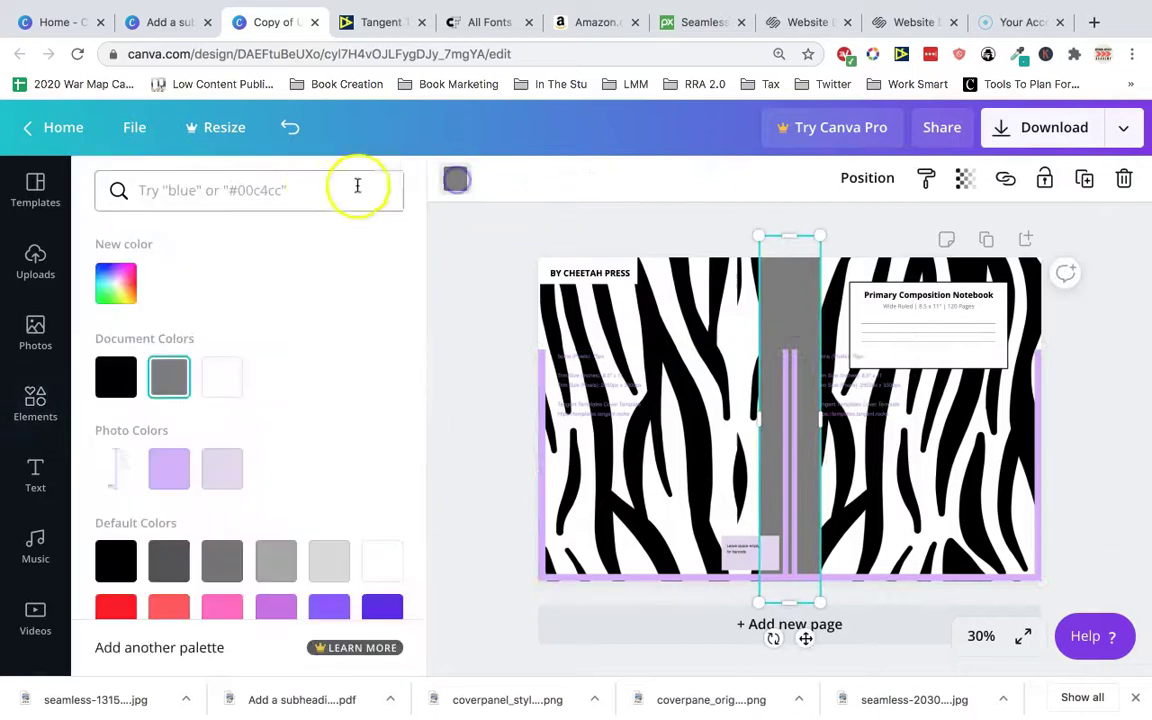
click(318, 181)
text(yellow)
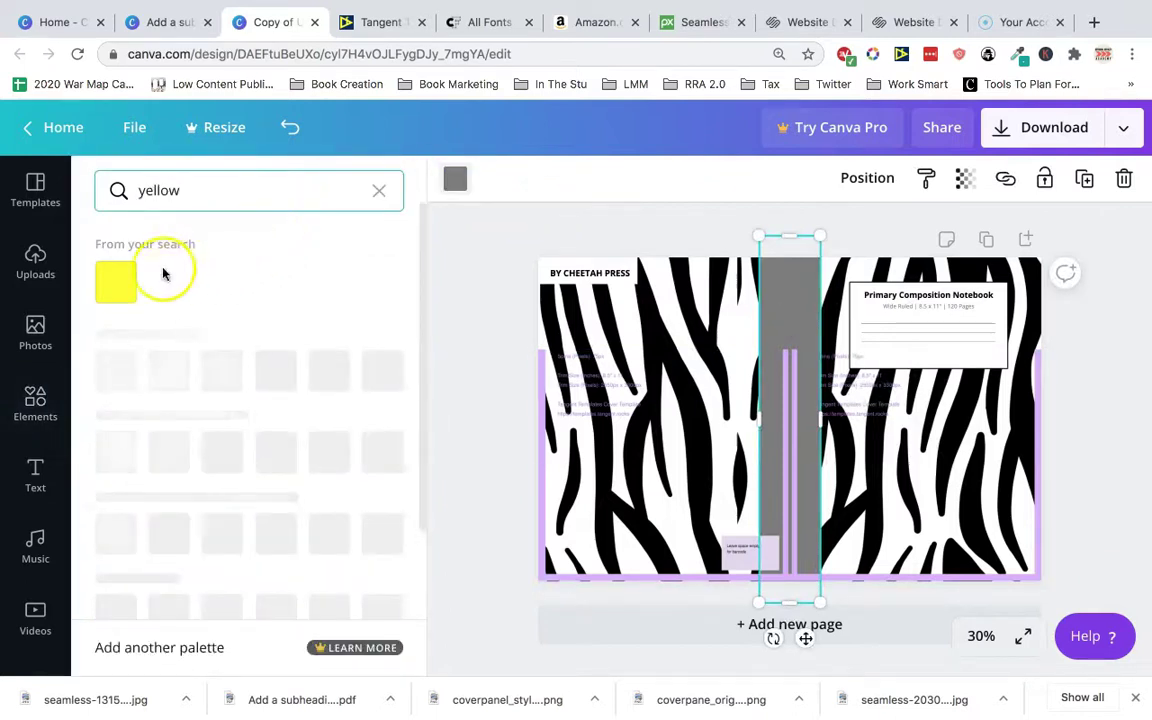
click(116, 280)
Step: Extend the template overlay over the full page to check the cover's alignment, and crop its upper part away again
click(876, 463)
drag(781, 360, 786, 263)
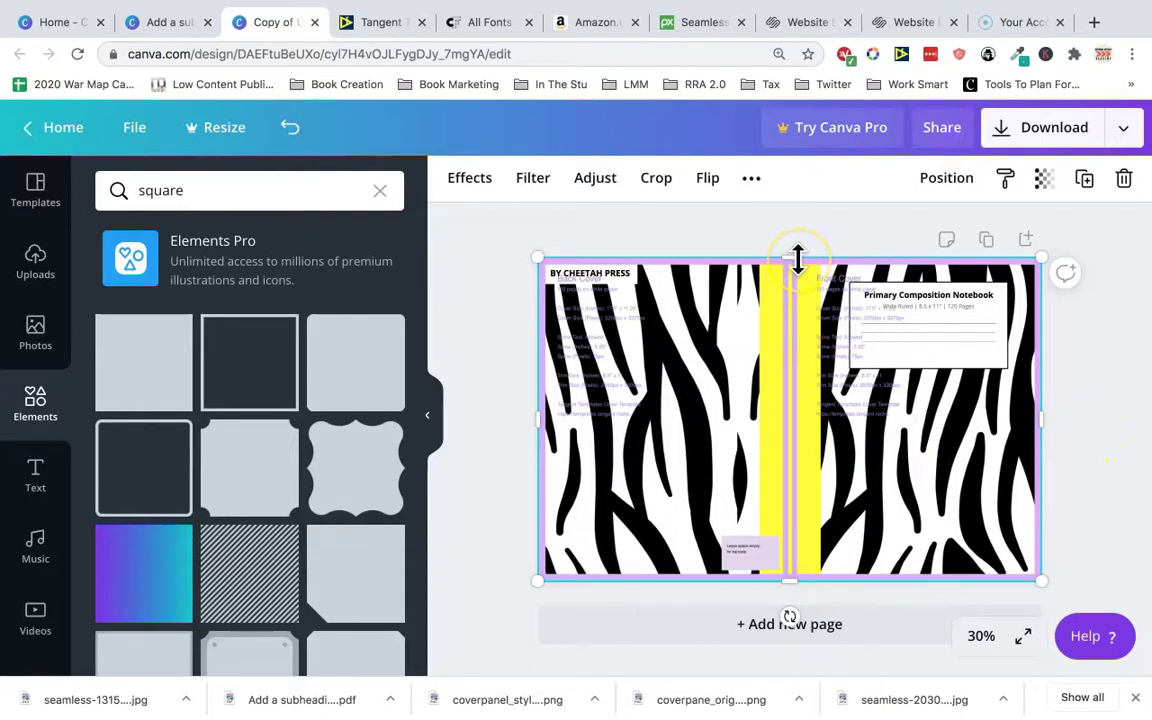
drag(792, 260, 789, 373)
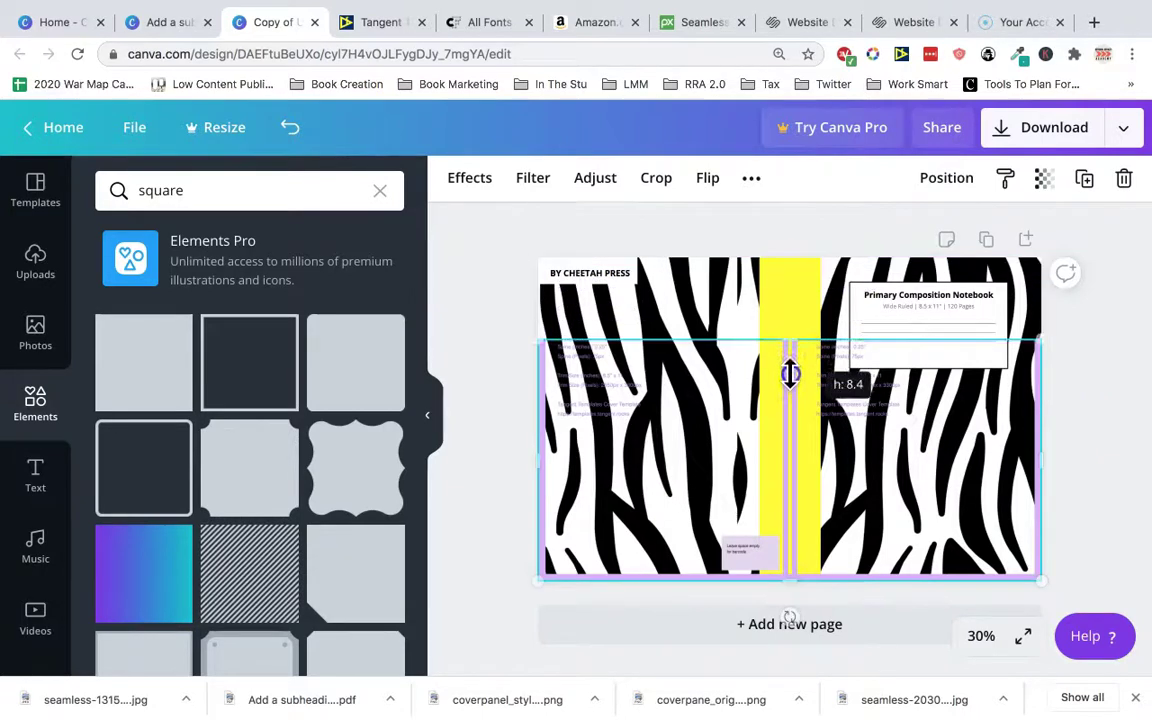
click(708, 322)
Step: Switch to Pixabay, search illustrations for "background", and examine the results for patterns suited to more notebook covers
click(704, 28)
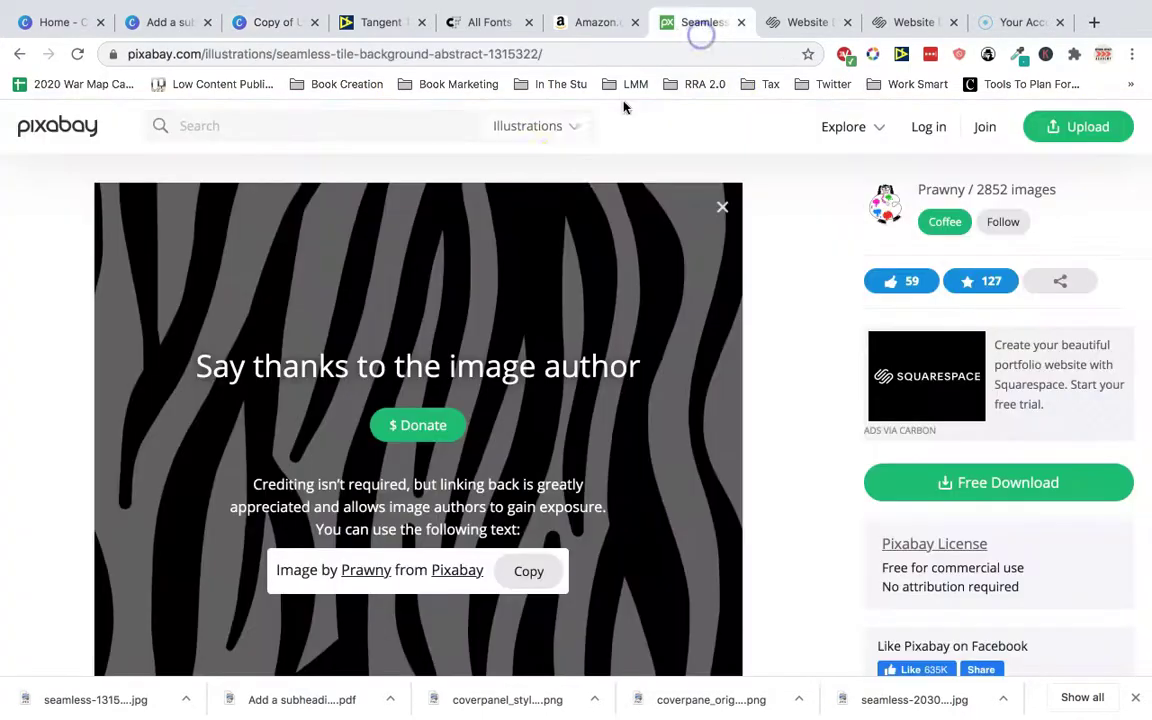
click(424, 134)
text(background)
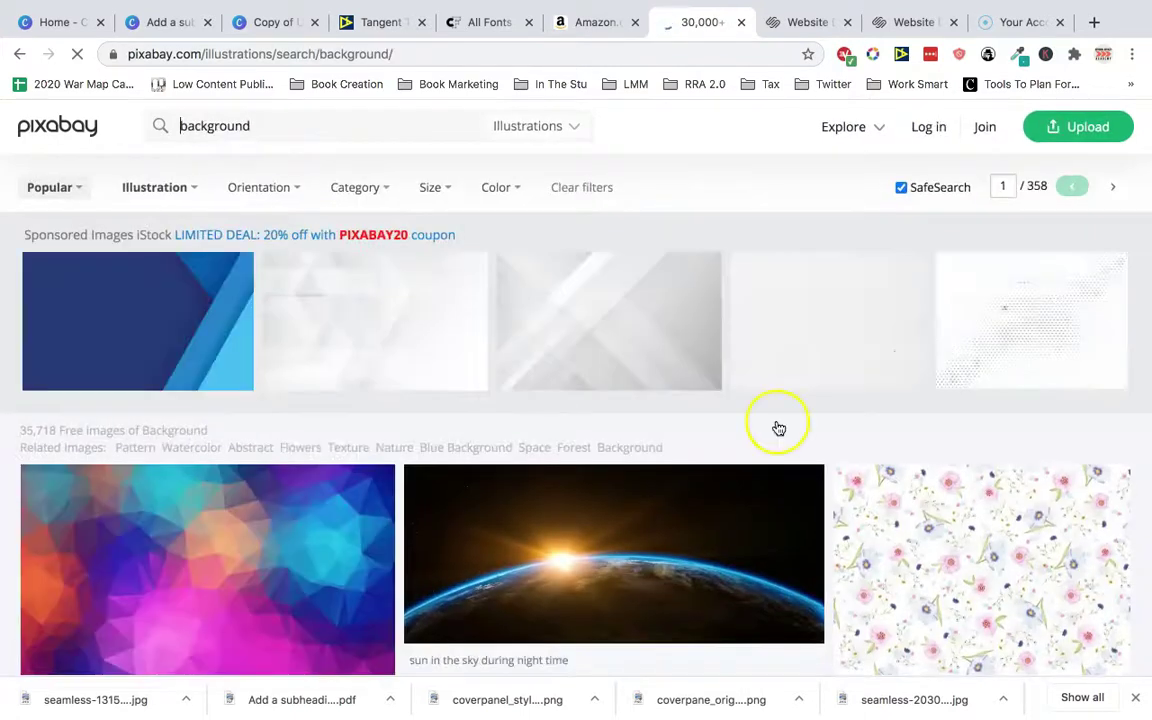
scroll(778, 426, down, 4)
scroll(620, 395, down, 3)
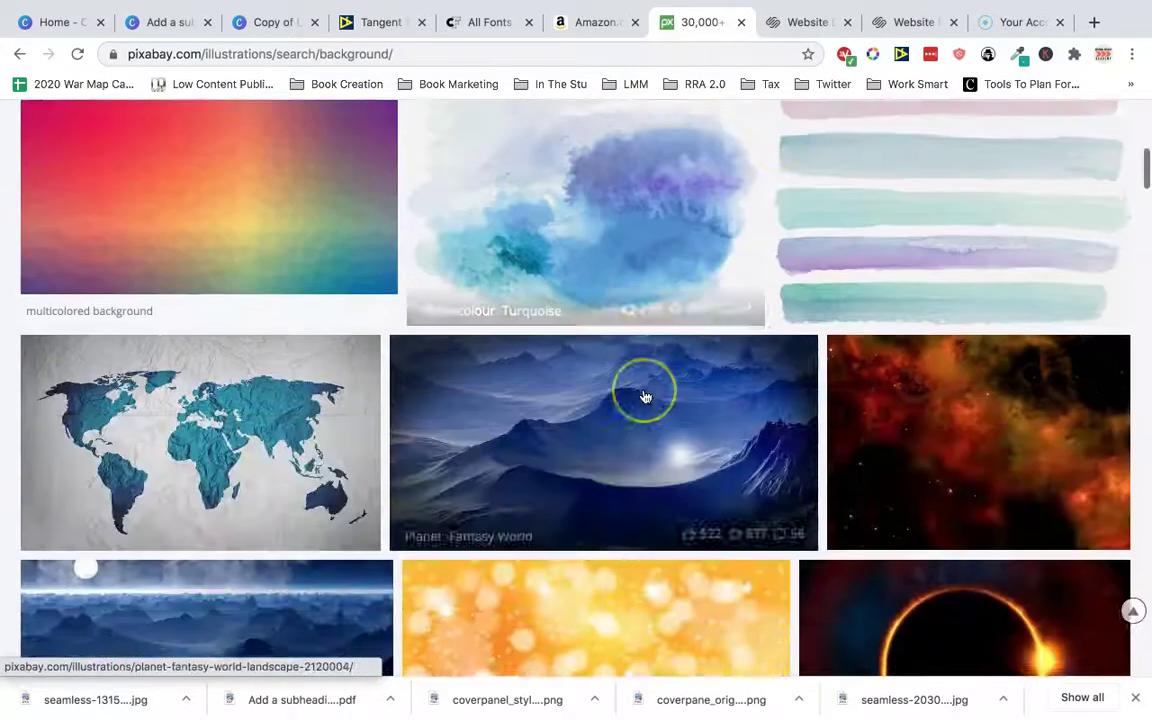
scroll(645, 397, down, 7)
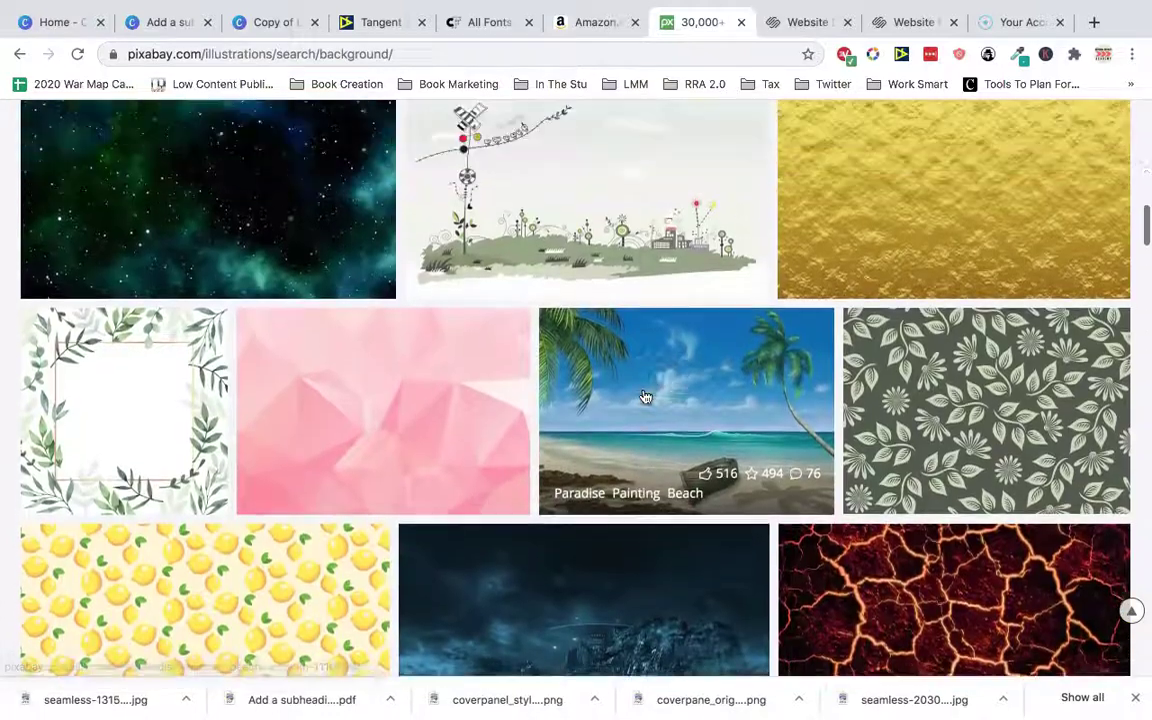
scroll(645, 397, up, 1)
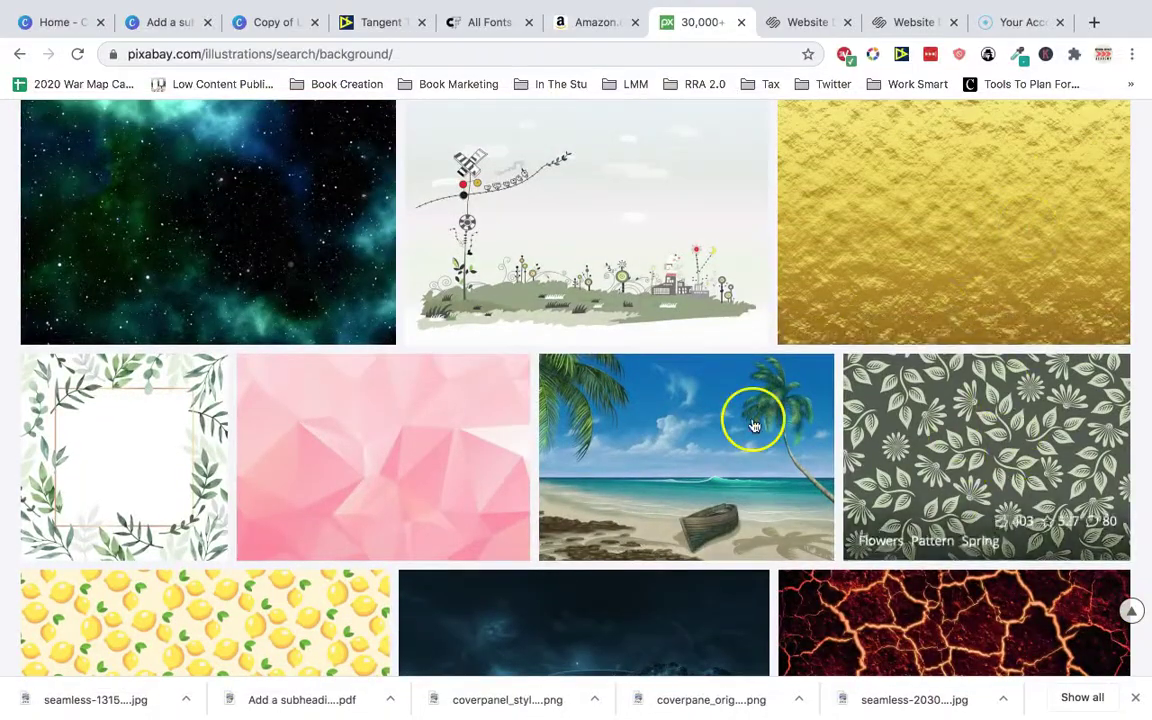
scroll(750, 417, down, 3)
scroll(553, 432, down, 2)
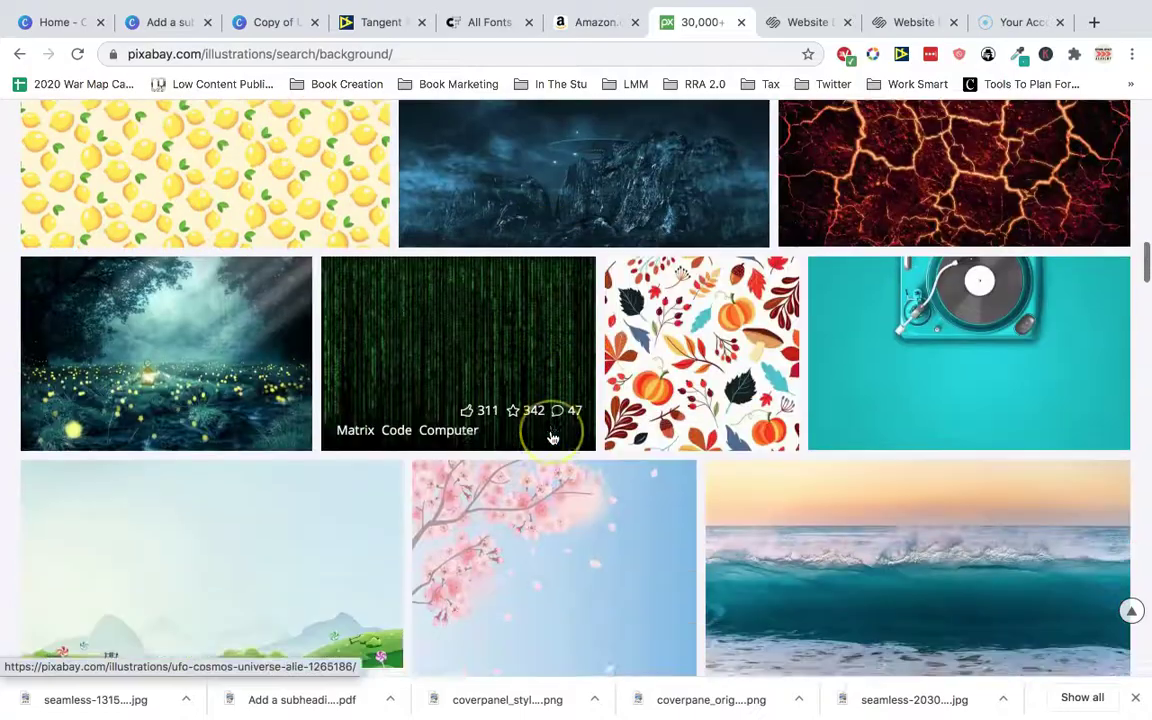
scroll(553, 437, up, 15)
Step: Switch to Amazon and search for "lemon composition book"
click(560, 21)
scroll(437, 141, up, 5)
click(424, 122)
text(lemon composition book)
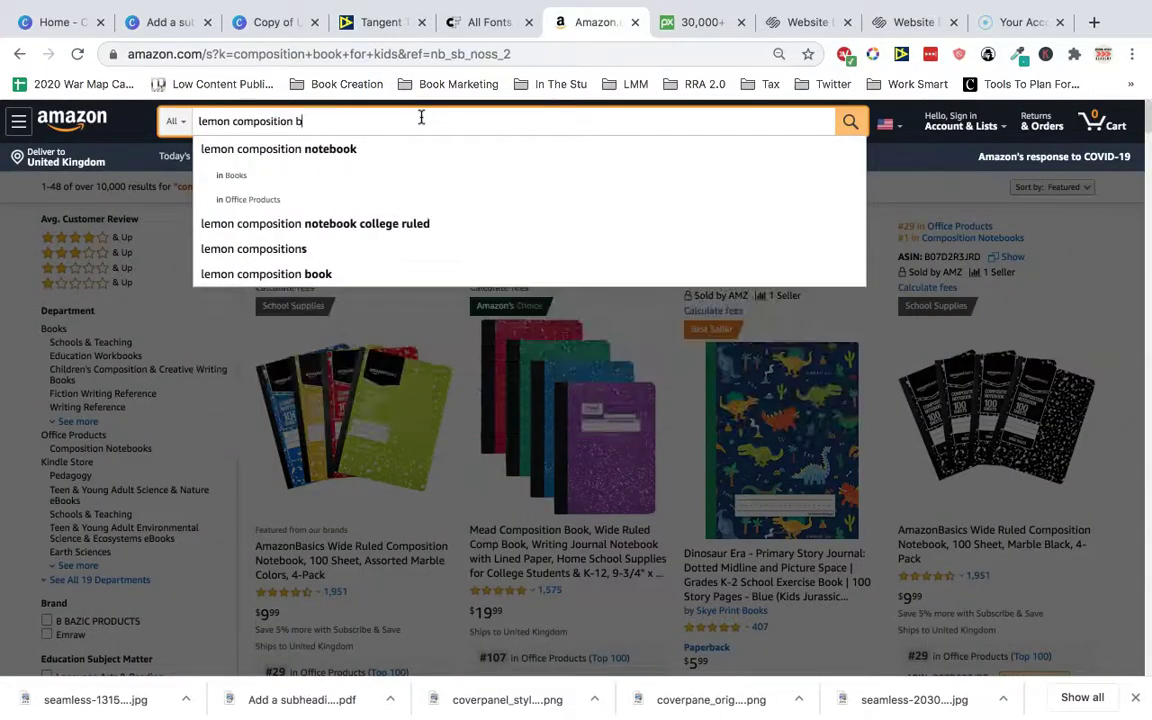
key(Return)
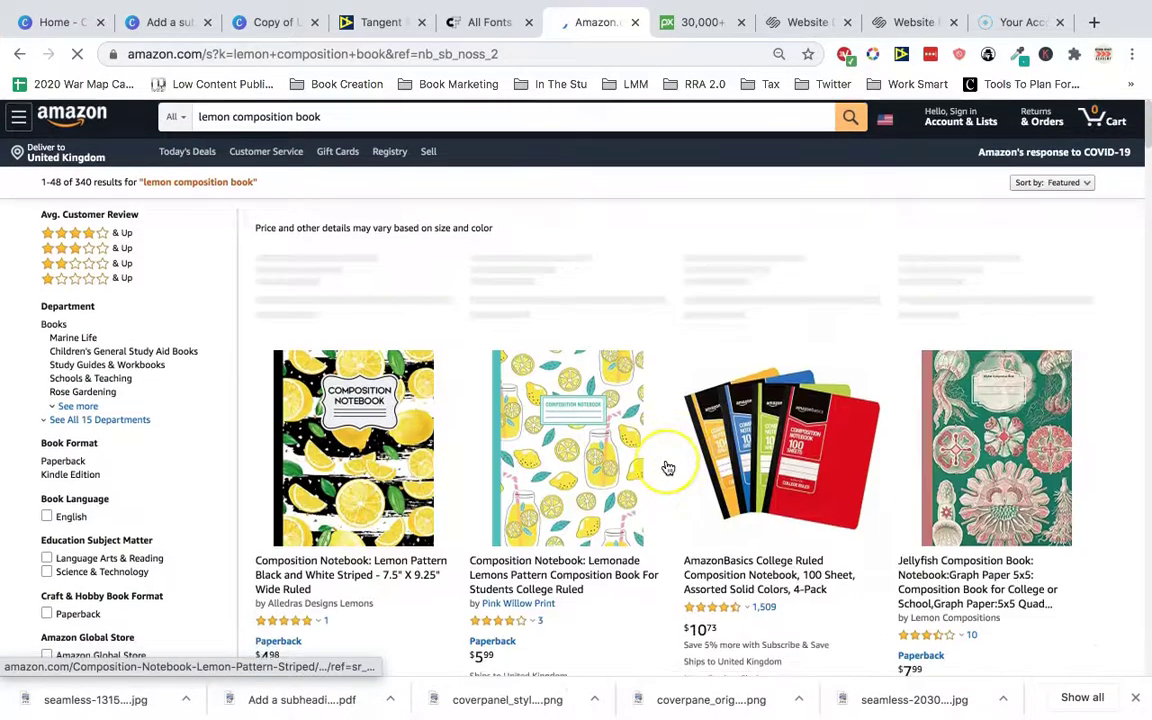
Step: Examine up close the cover designs of the pink lemon and Fruit Faces notebooks in the Amazon results
scroll(665, 468, down, 10)
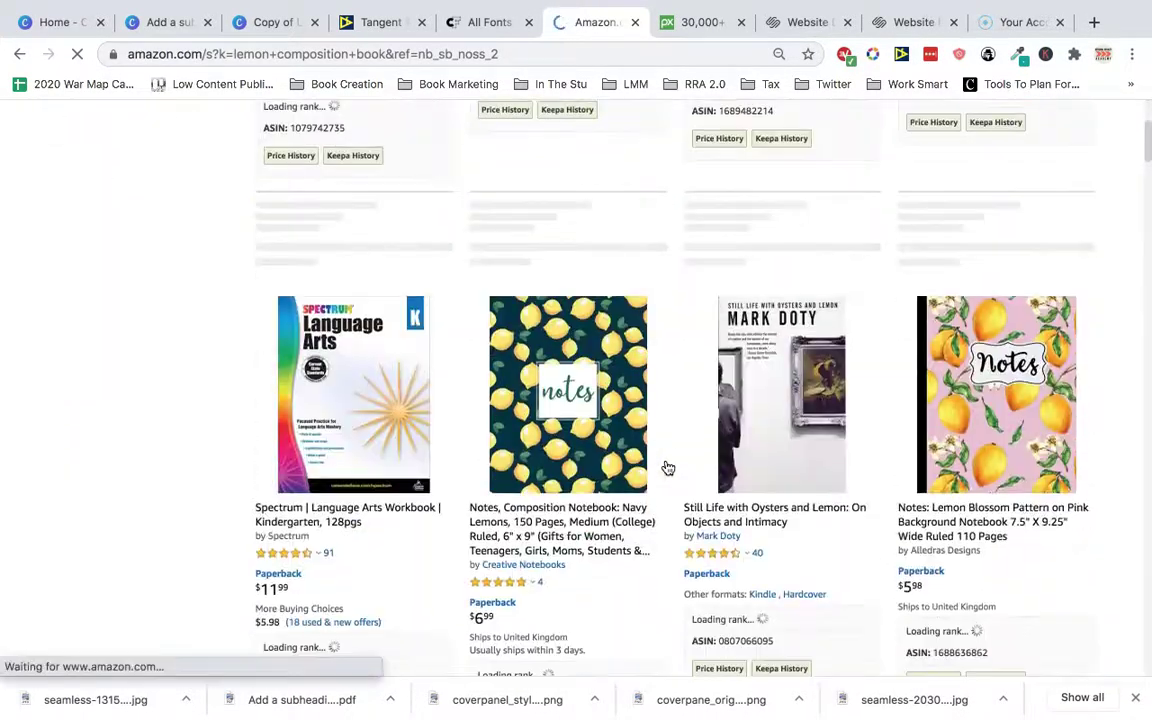
scroll(663, 465, up, 6)
click(1070, 463)
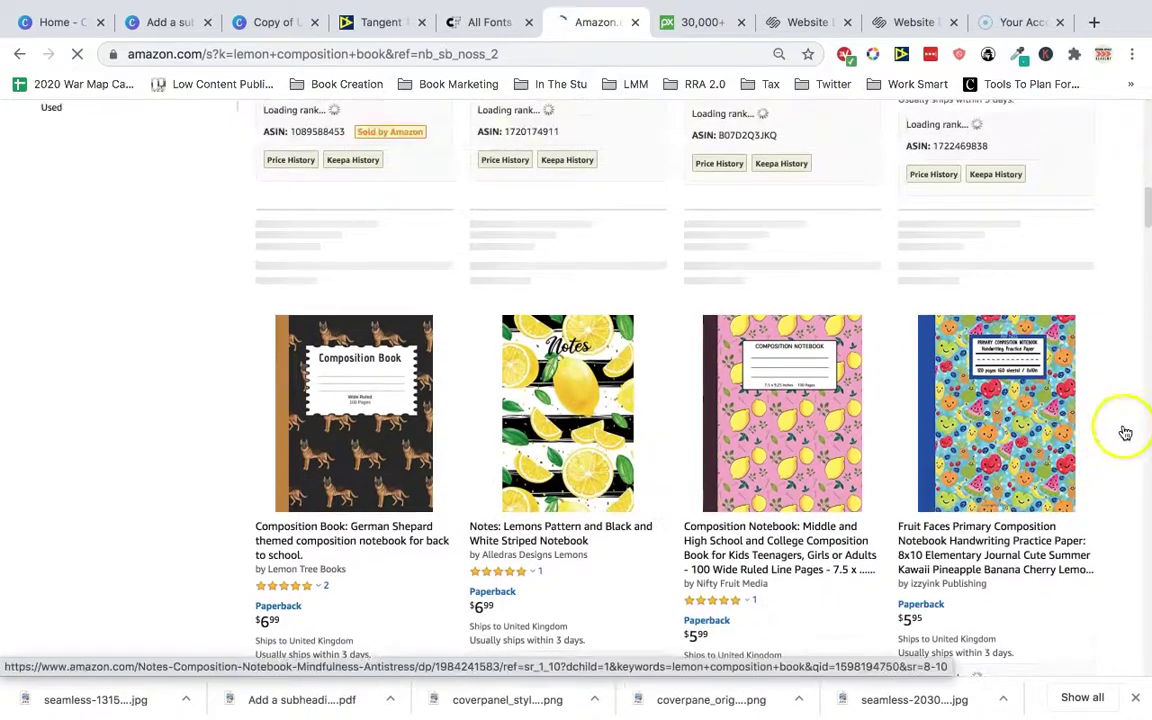
click(1020, 398)
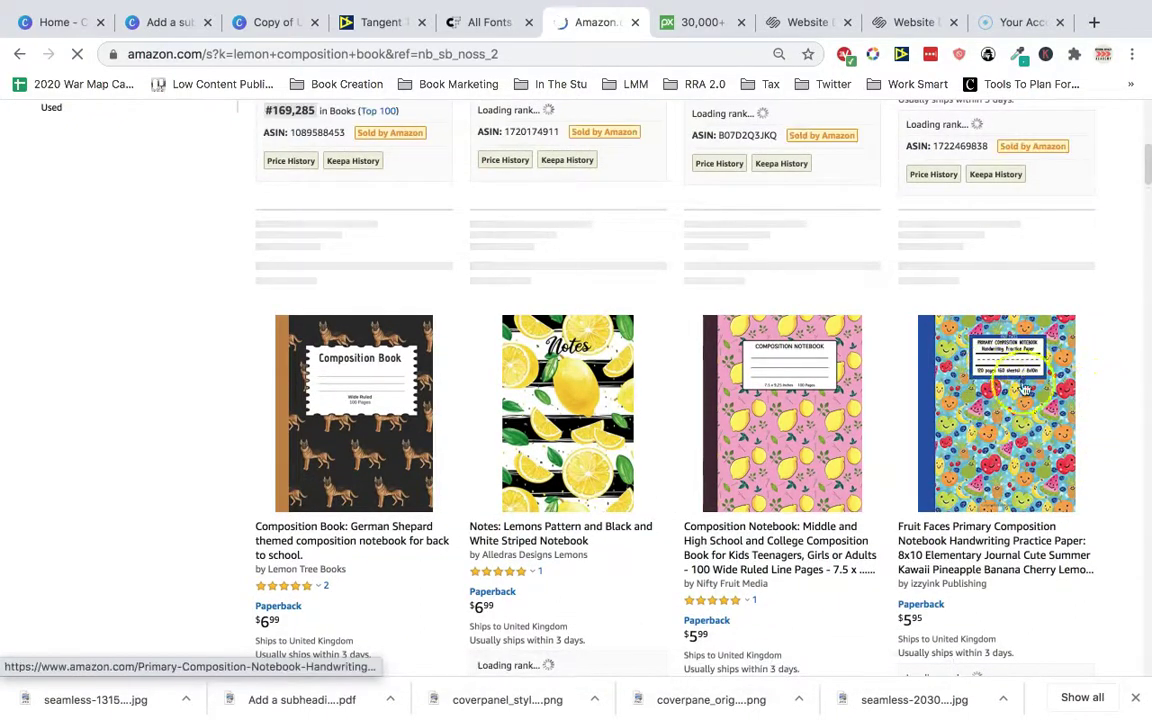
scroll(1047, 365, up, 5)
click(926, 307)
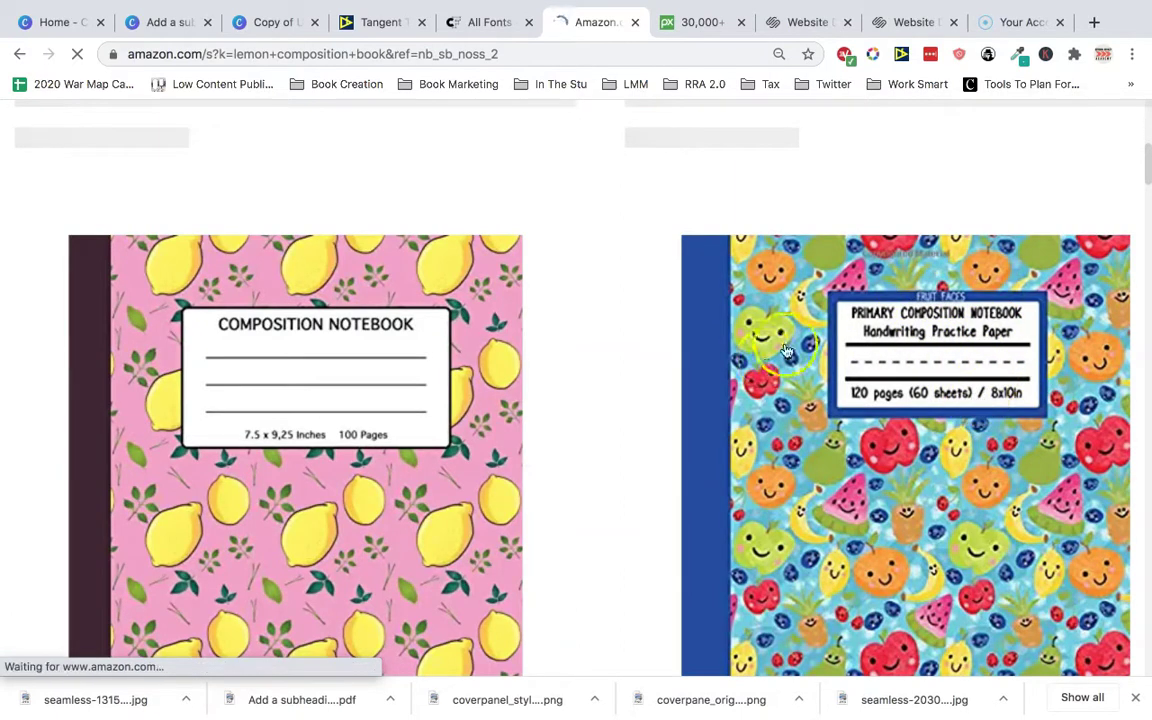
scroll(755, 430, down, 5)
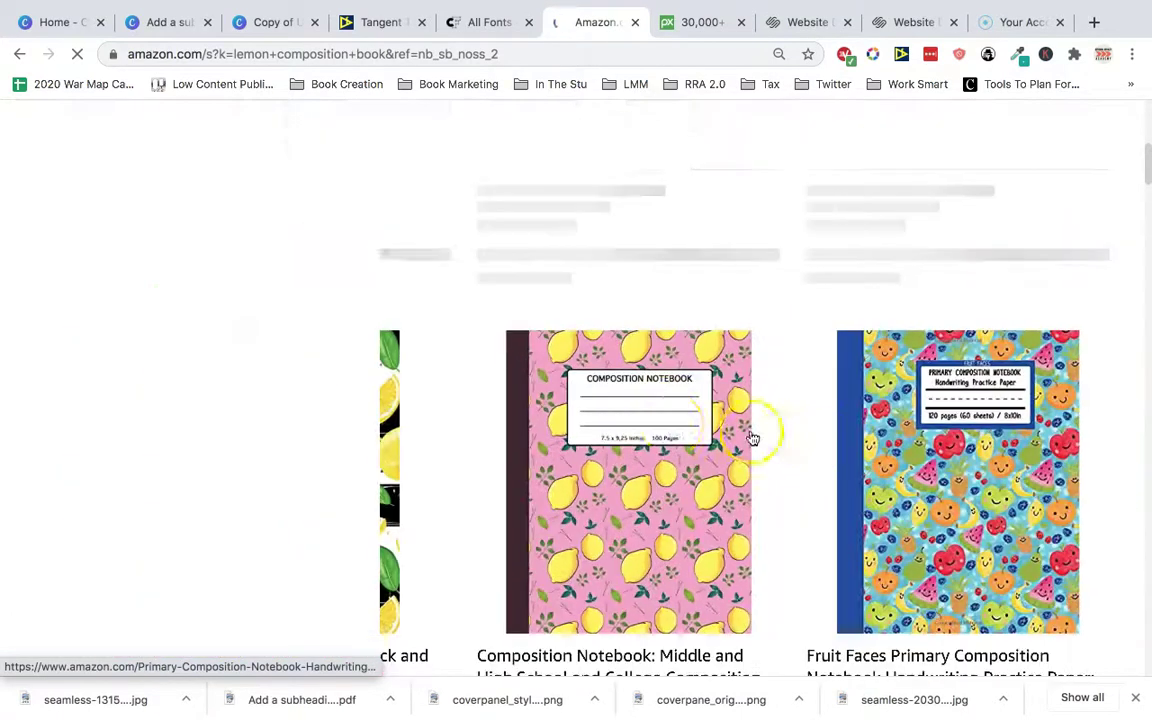
Step: Compare the product details and best-seller ranks of the lemon-themed composition notebooks in the results
scroll(753, 463, down, 2)
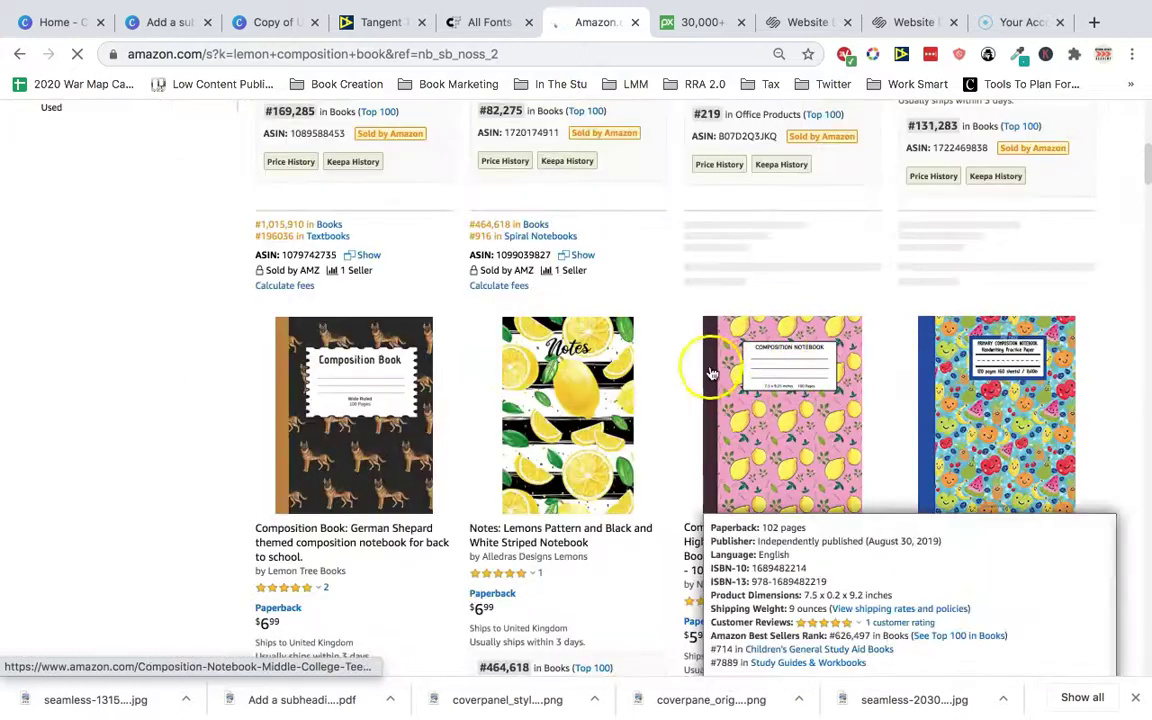
scroll(594, 411, down, 5)
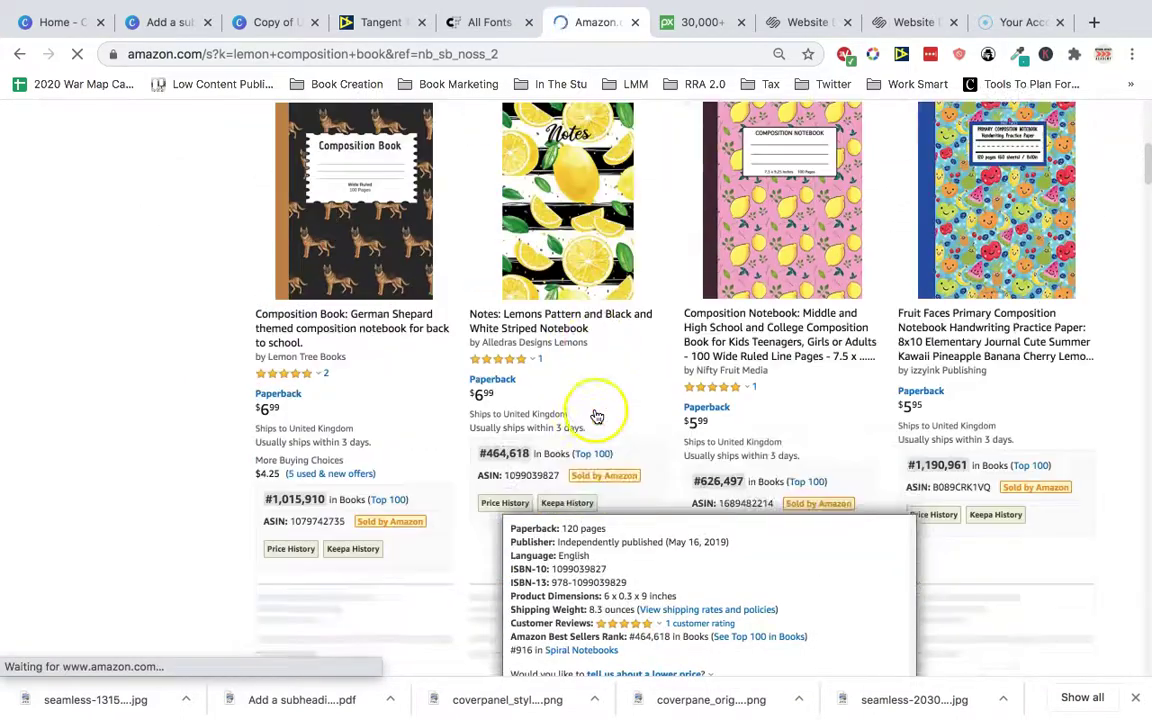
scroll(428, 384, down, 2)
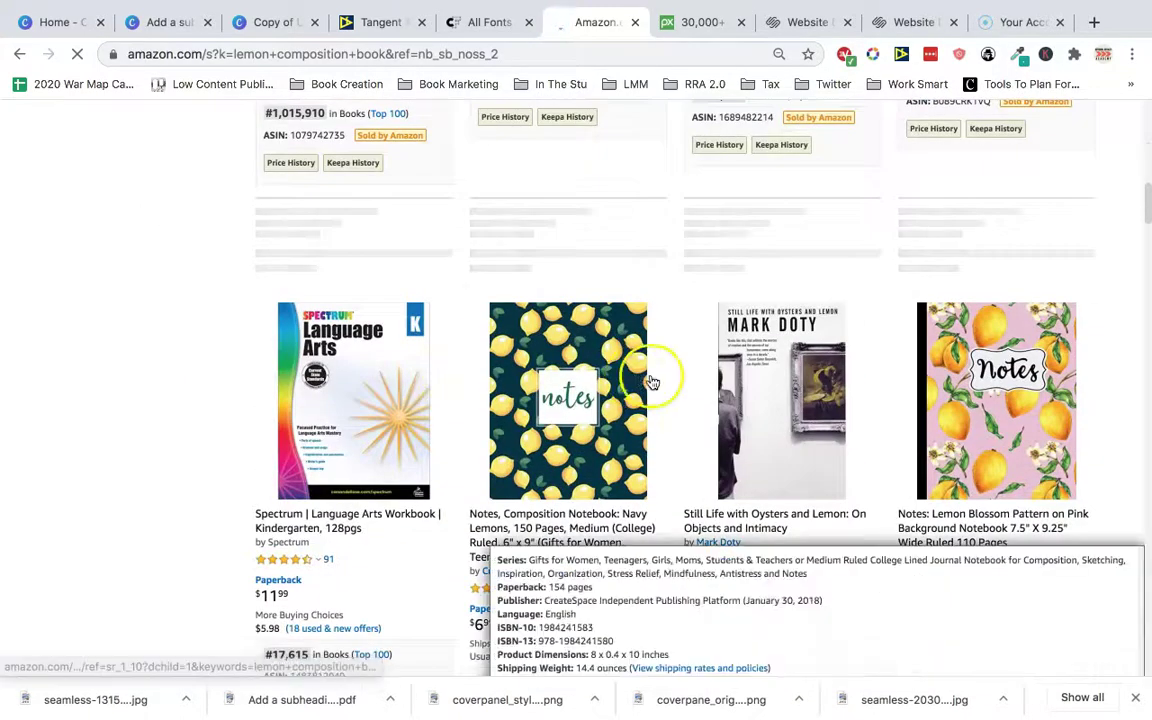
scroll(684, 382, down, 1)
scroll(684, 381, up, 2)
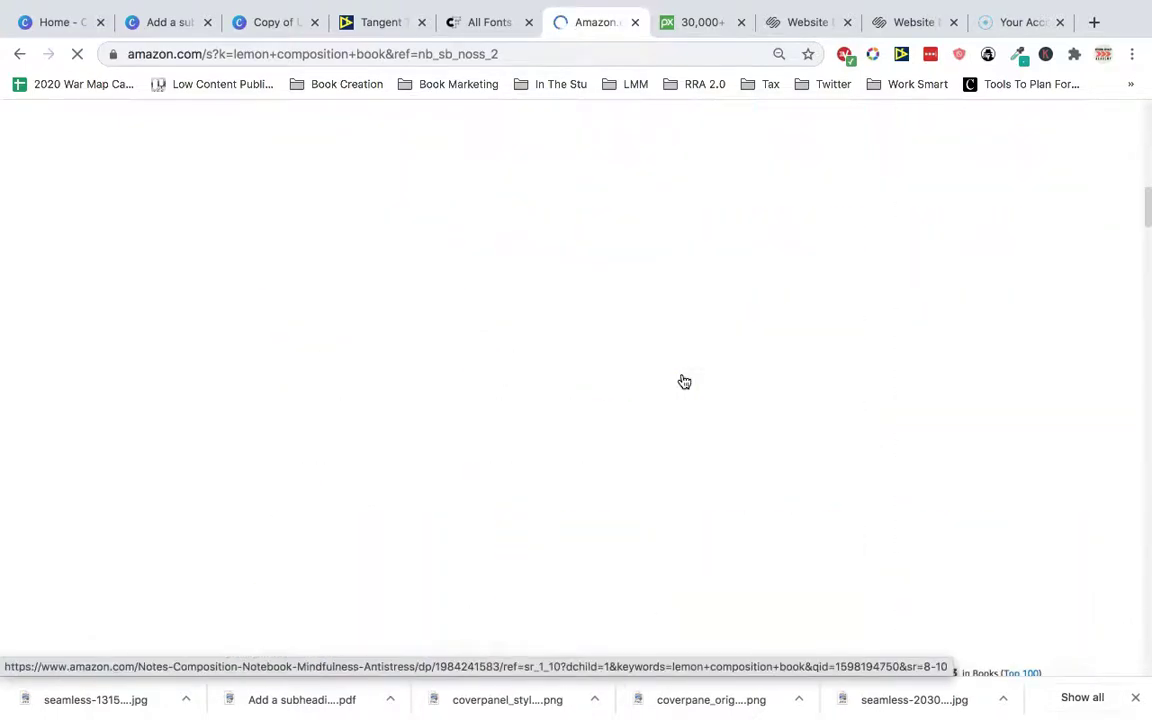
scroll(684, 381, down, 1)
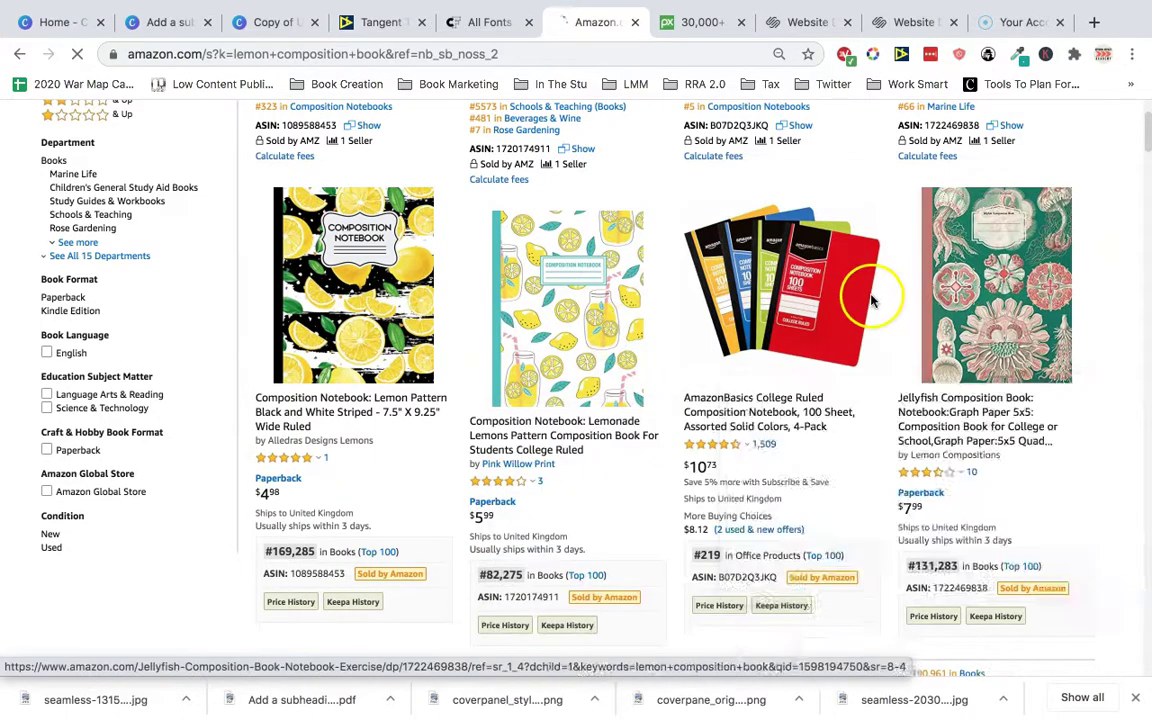
scroll(766, 347, down, 2)
scroll(640, 404, down, 5)
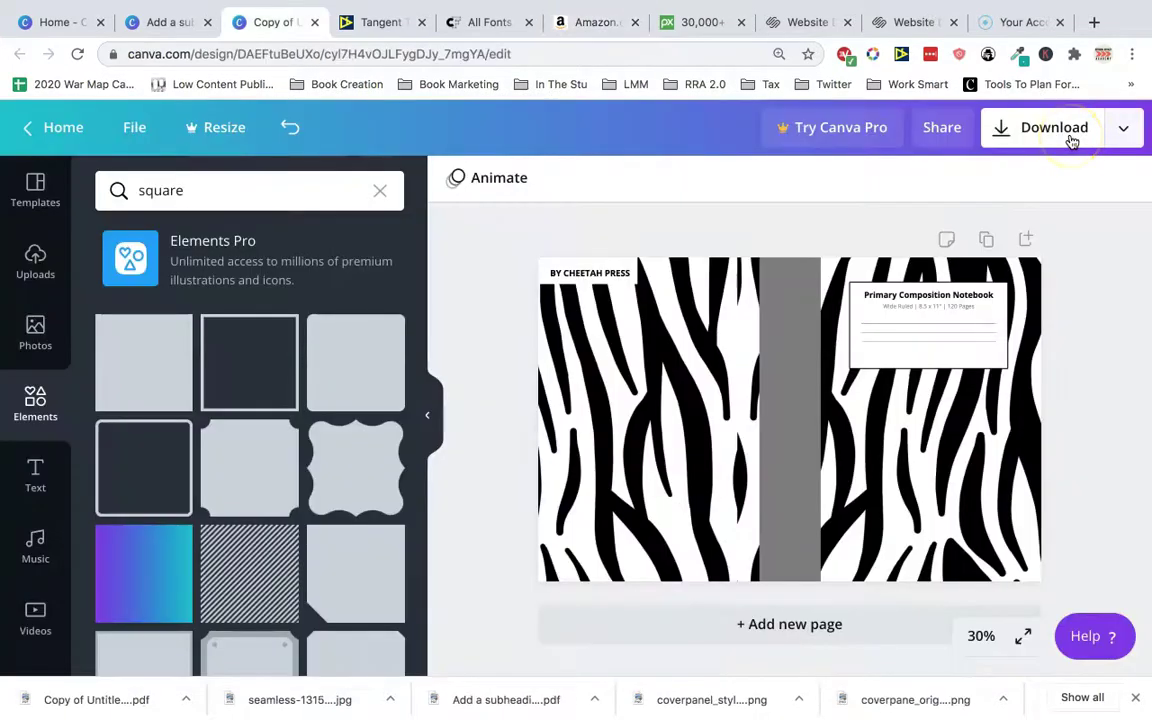
Step: Switch to Canva, download the zebra-stripe cover with the gray spine as PDF Print, and dismiss the Canva Pro trial offer
click(1070, 137)
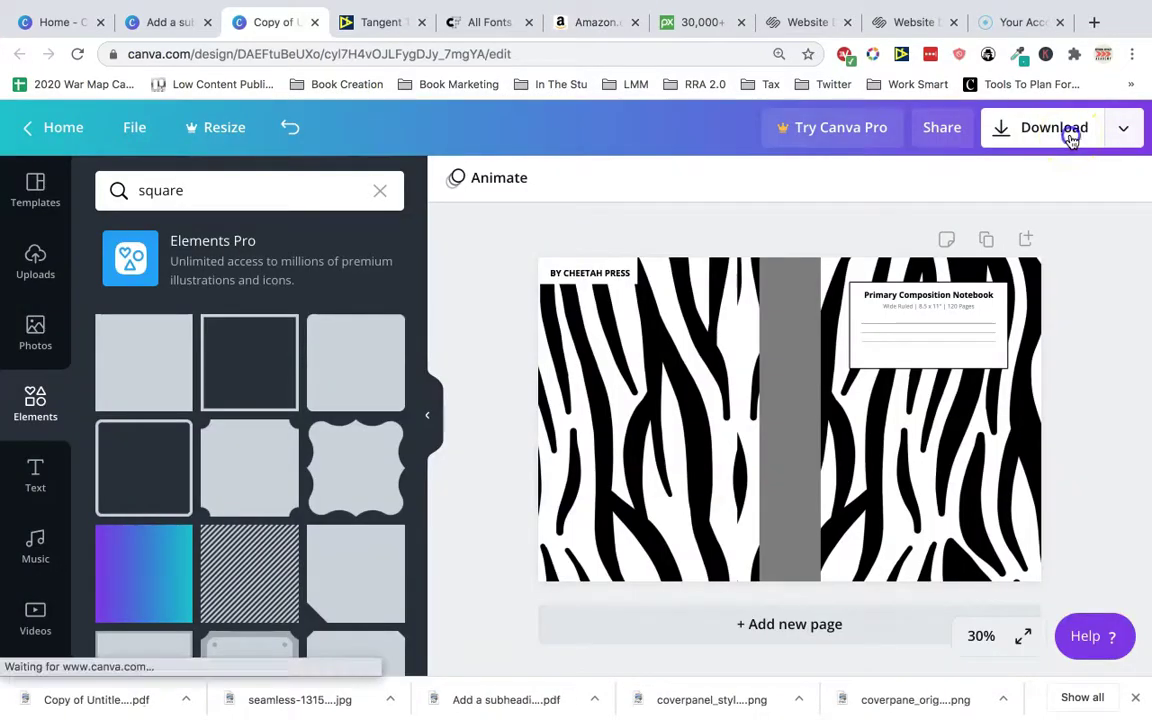
click(990, 259)
click(937, 447)
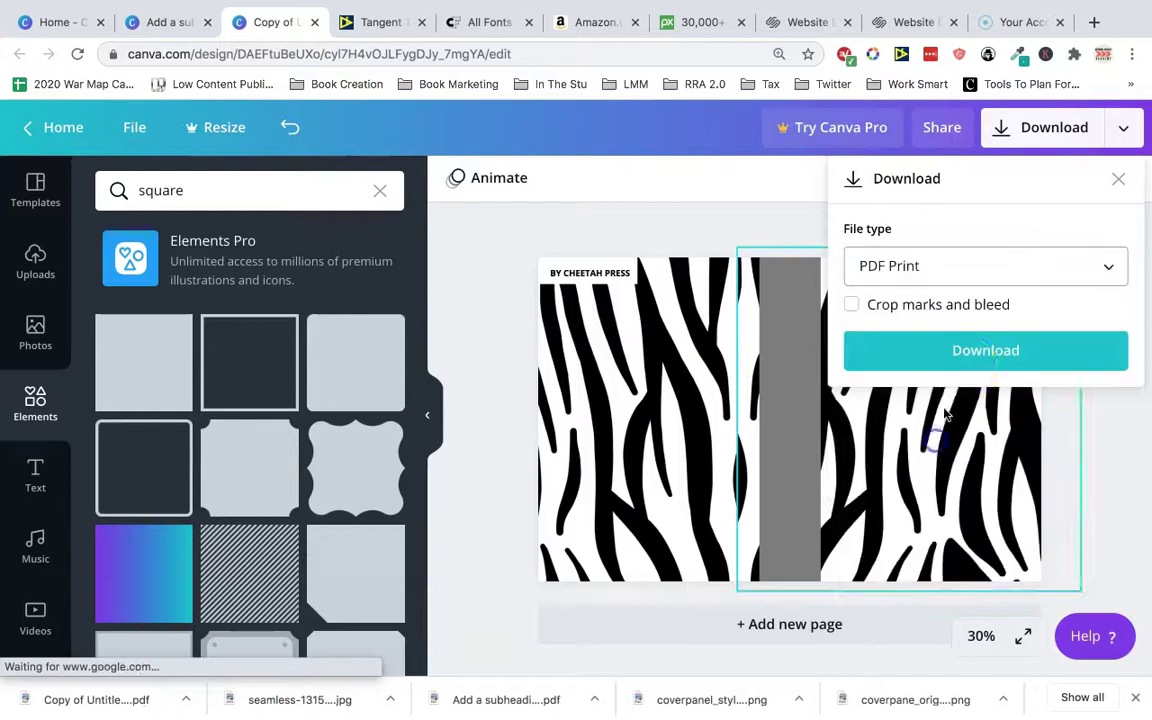
click(972, 356)
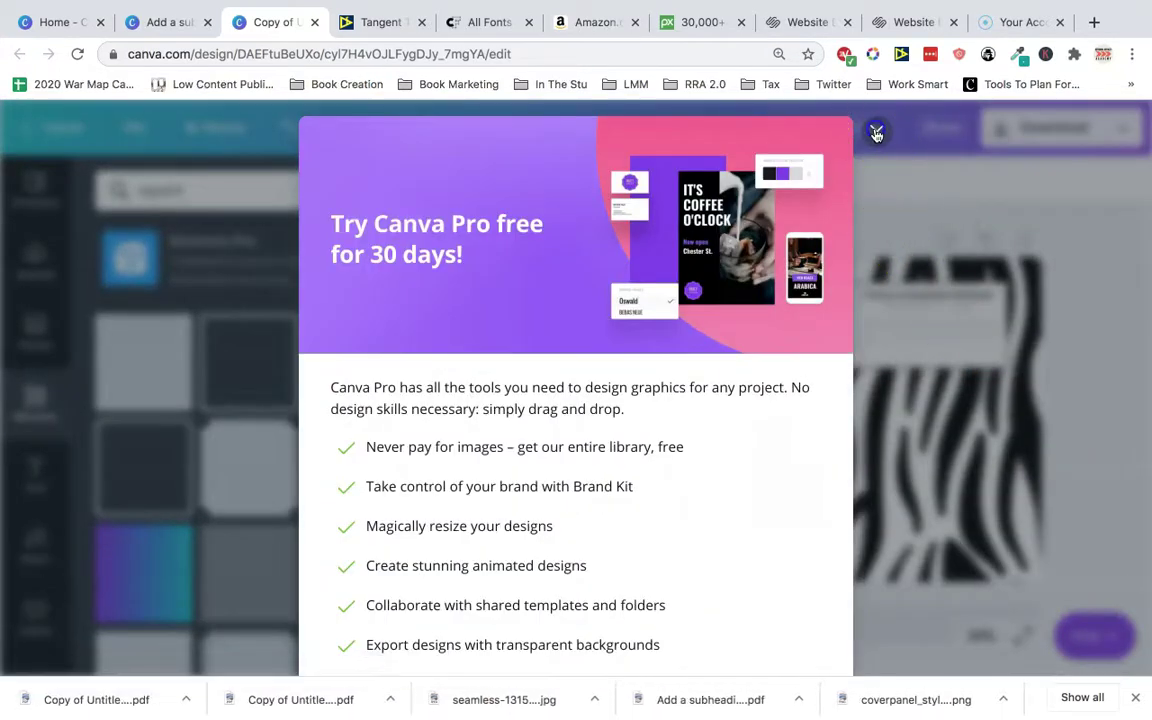
click(876, 134)
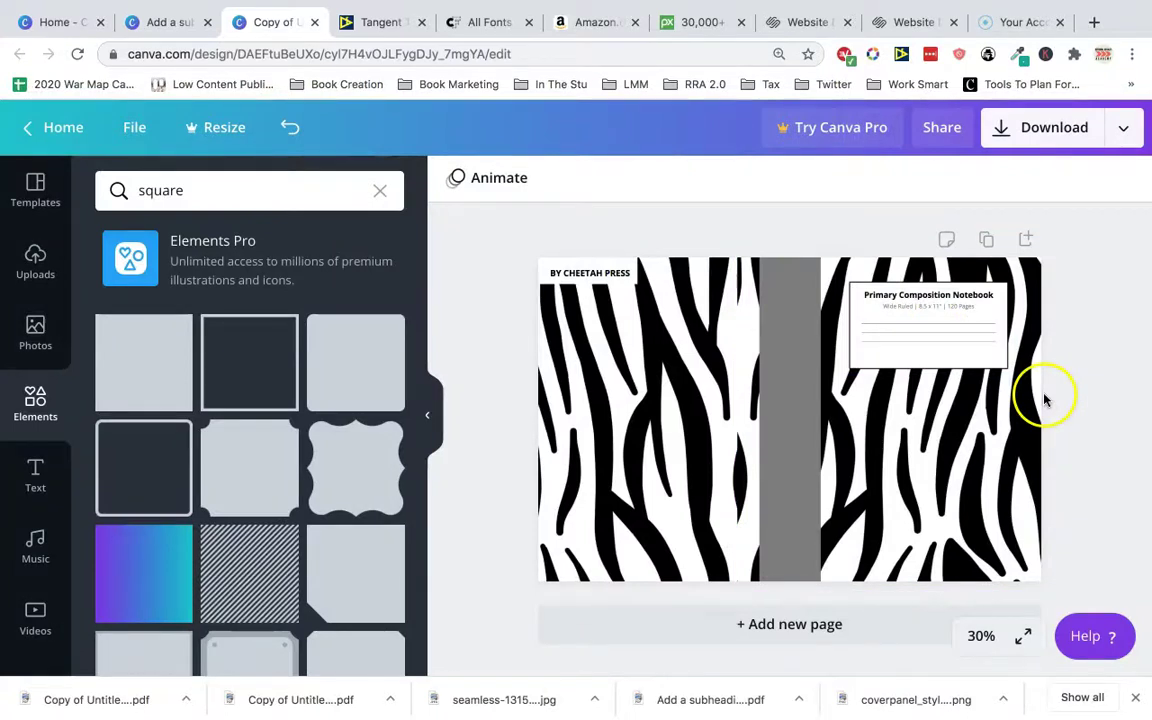